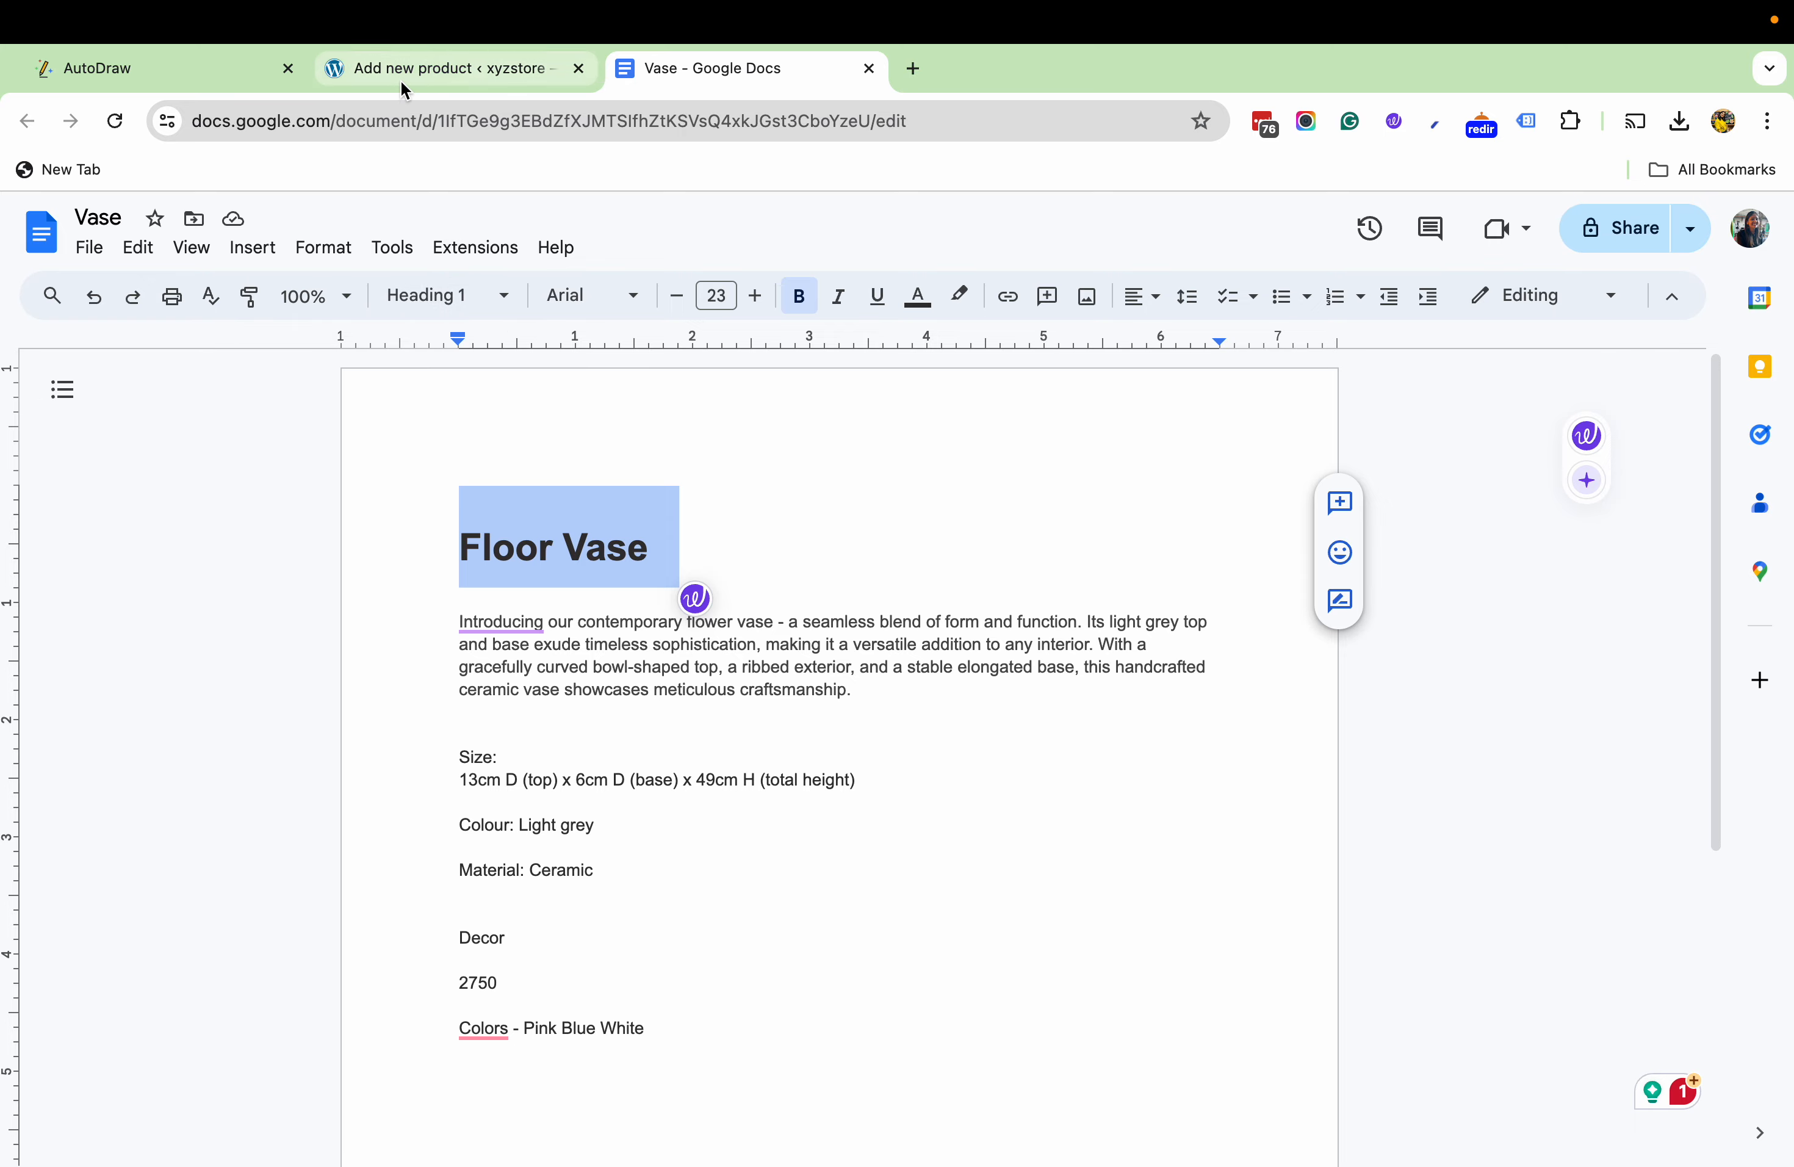
# - Paste the copied heading "Floor Vase" as the new product's title
pyautogui.write('Floor Vase')
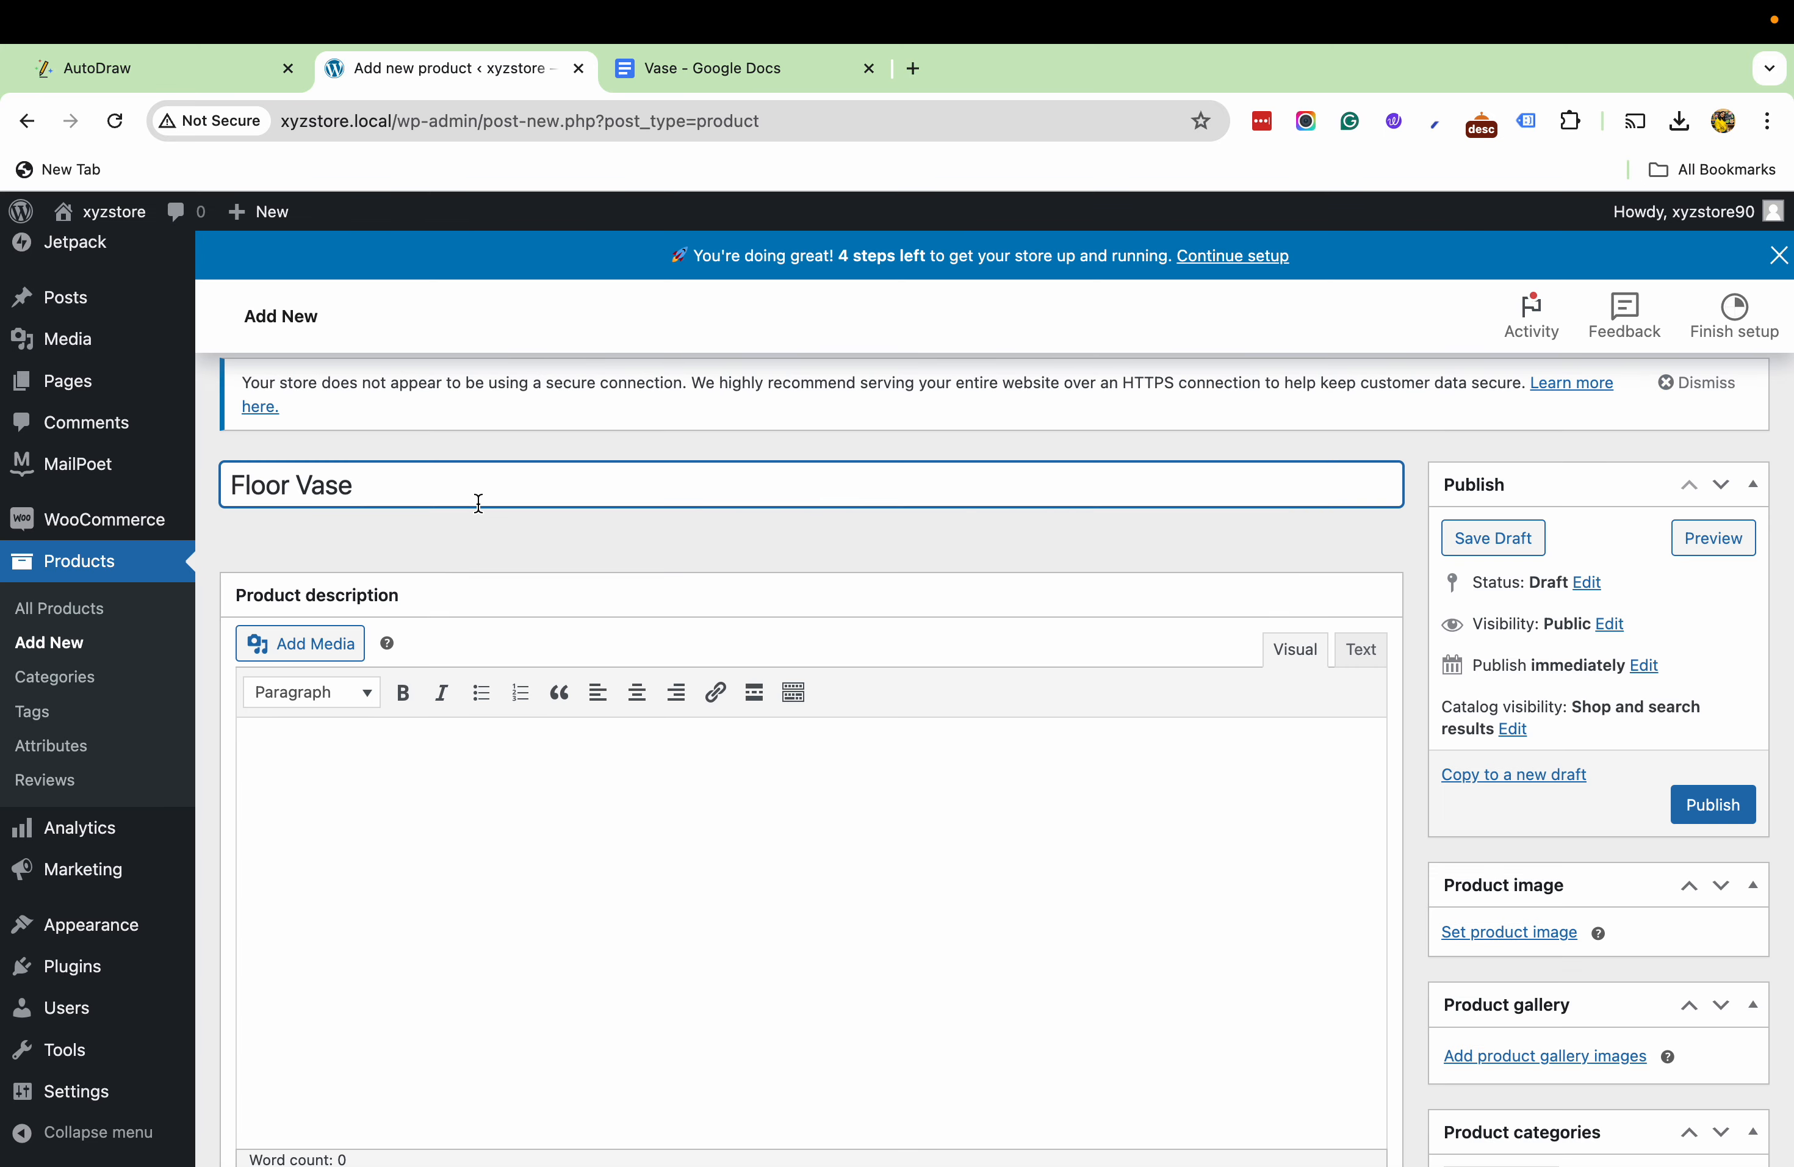
# - Copy the size, colour and material lines from the Vase document into the product description and remove the blank lines between them
pyautogui.click(440, 1005)
pyautogui.moveTo(656, 41)
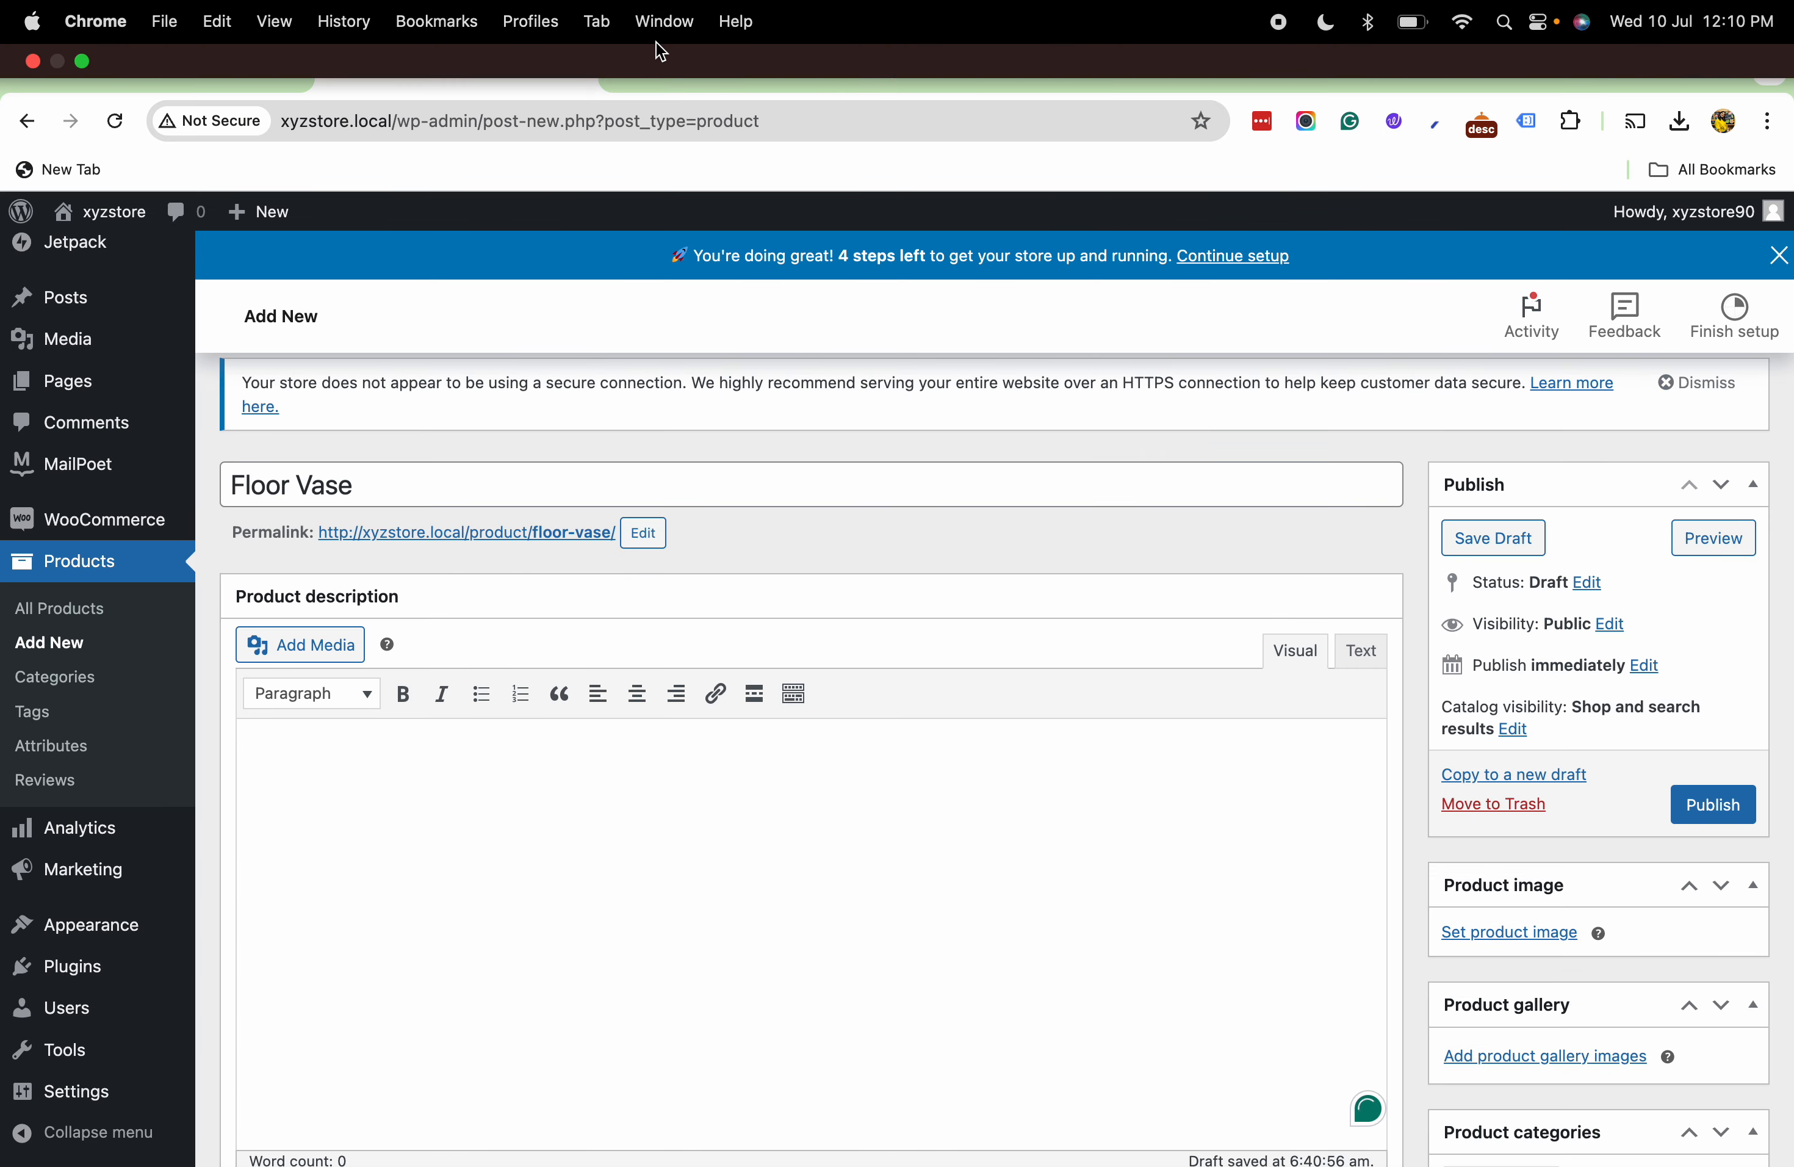
pyautogui.click(661, 75)
pyautogui.scroll(-1, 606, 932)
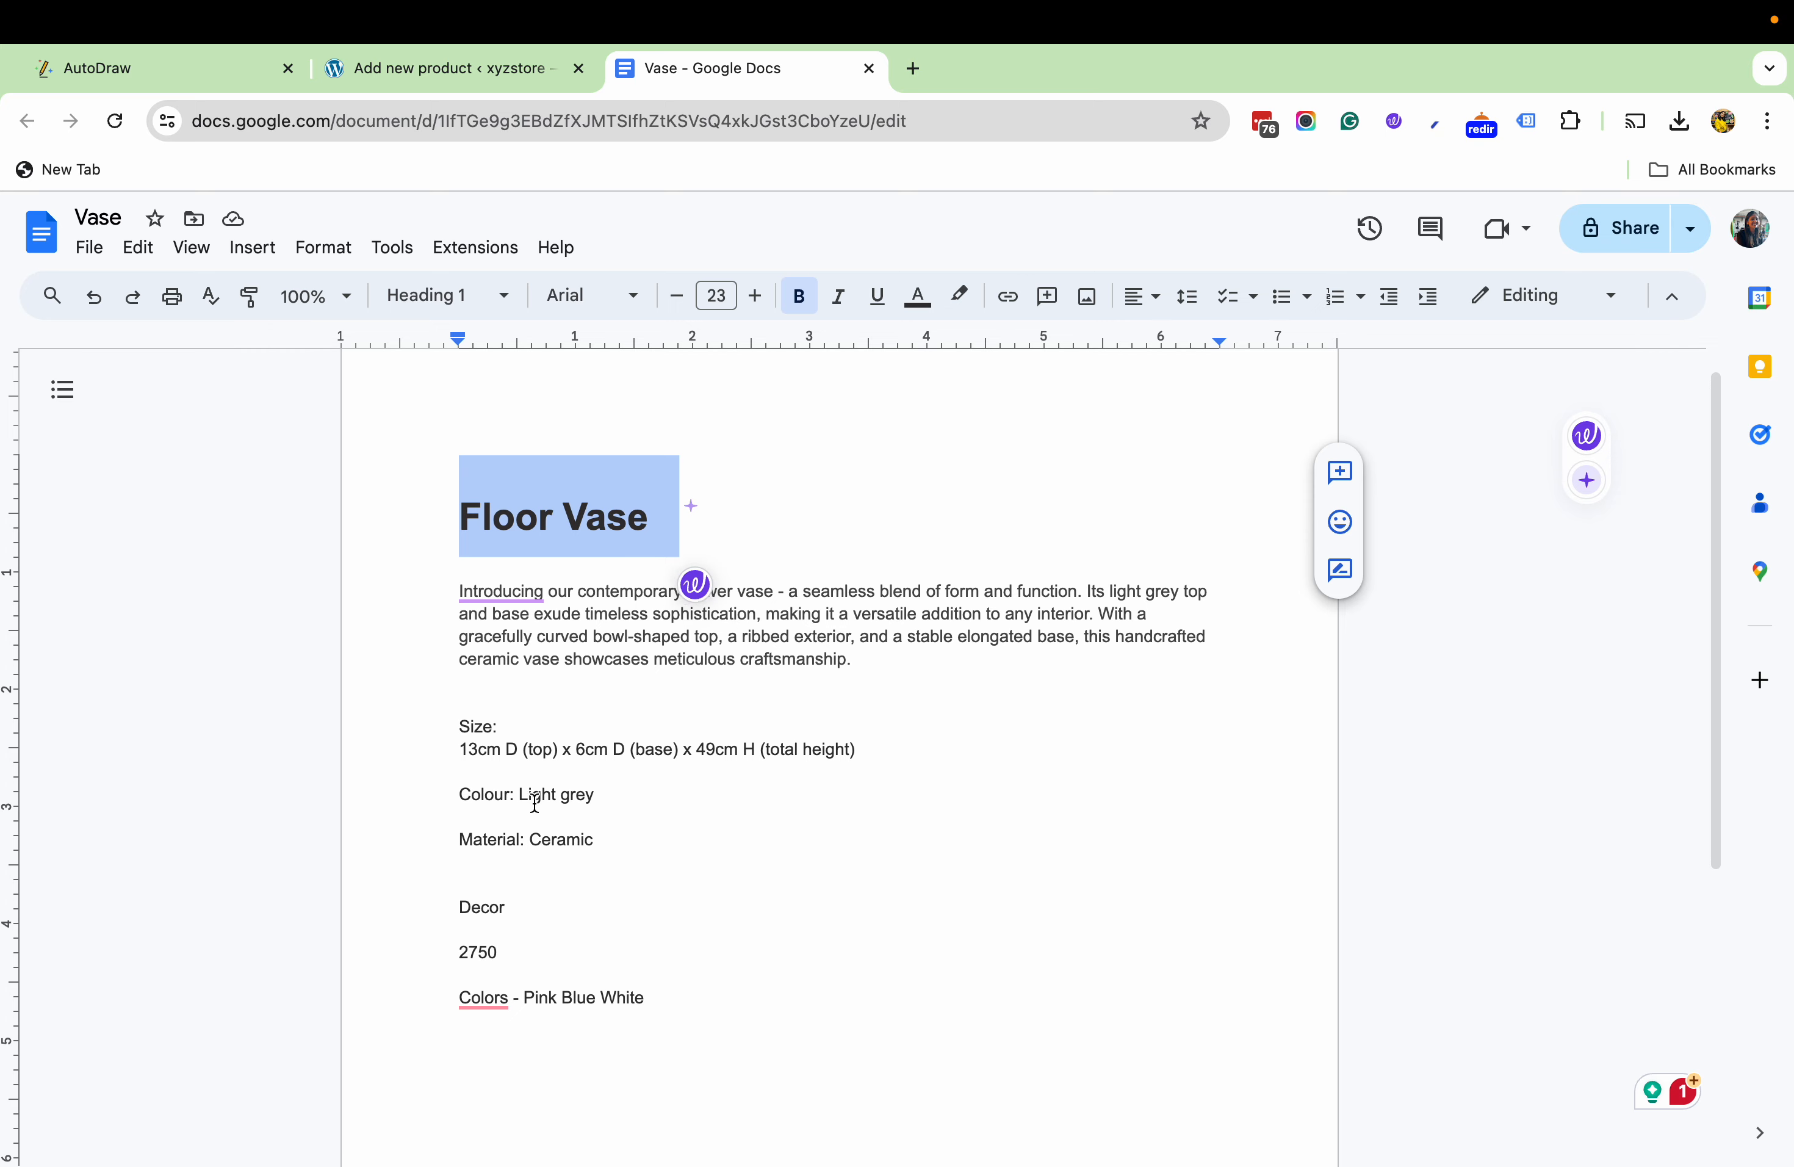
pyautogui.moveTo(461, 725); pyautogui.dragTo(597, 862)
pyautogui.press('super+c')
pyautogui.click(409, 76)
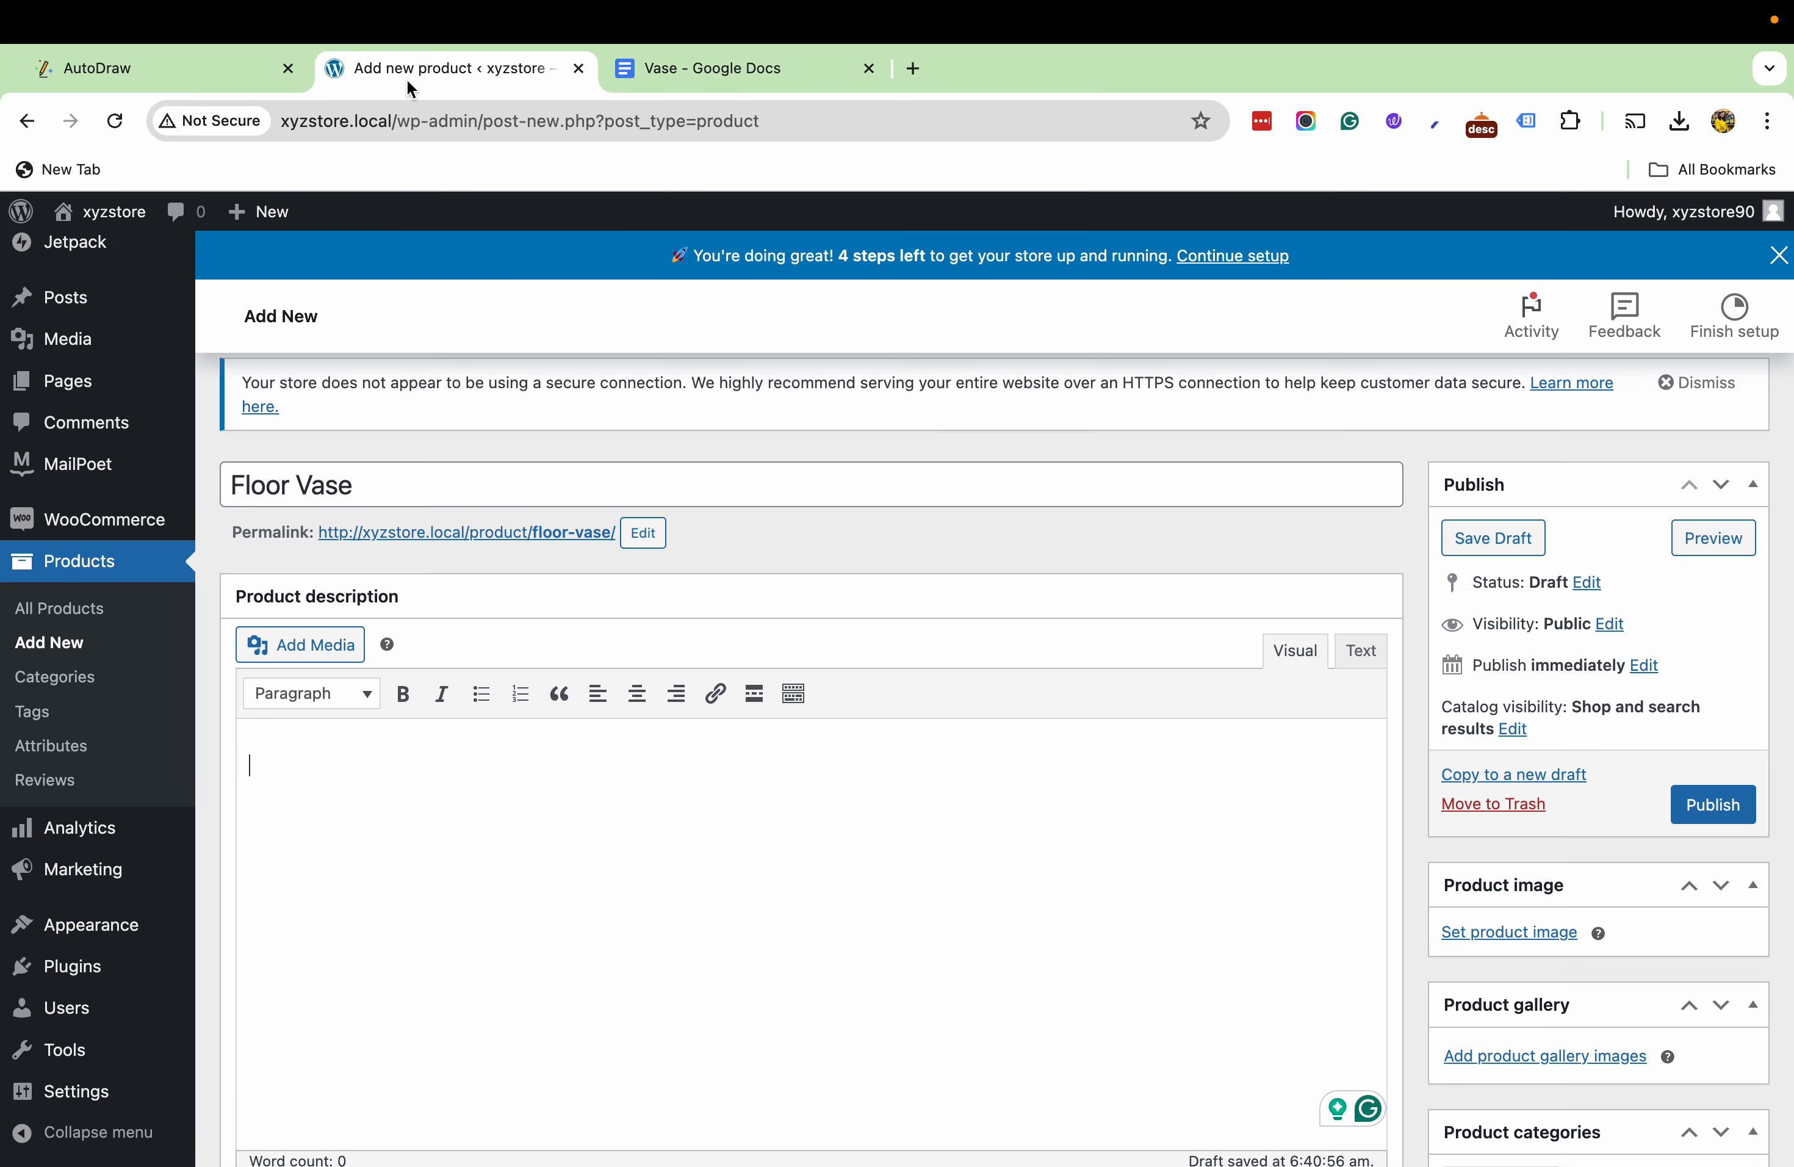
pyautogui.press('super+v')
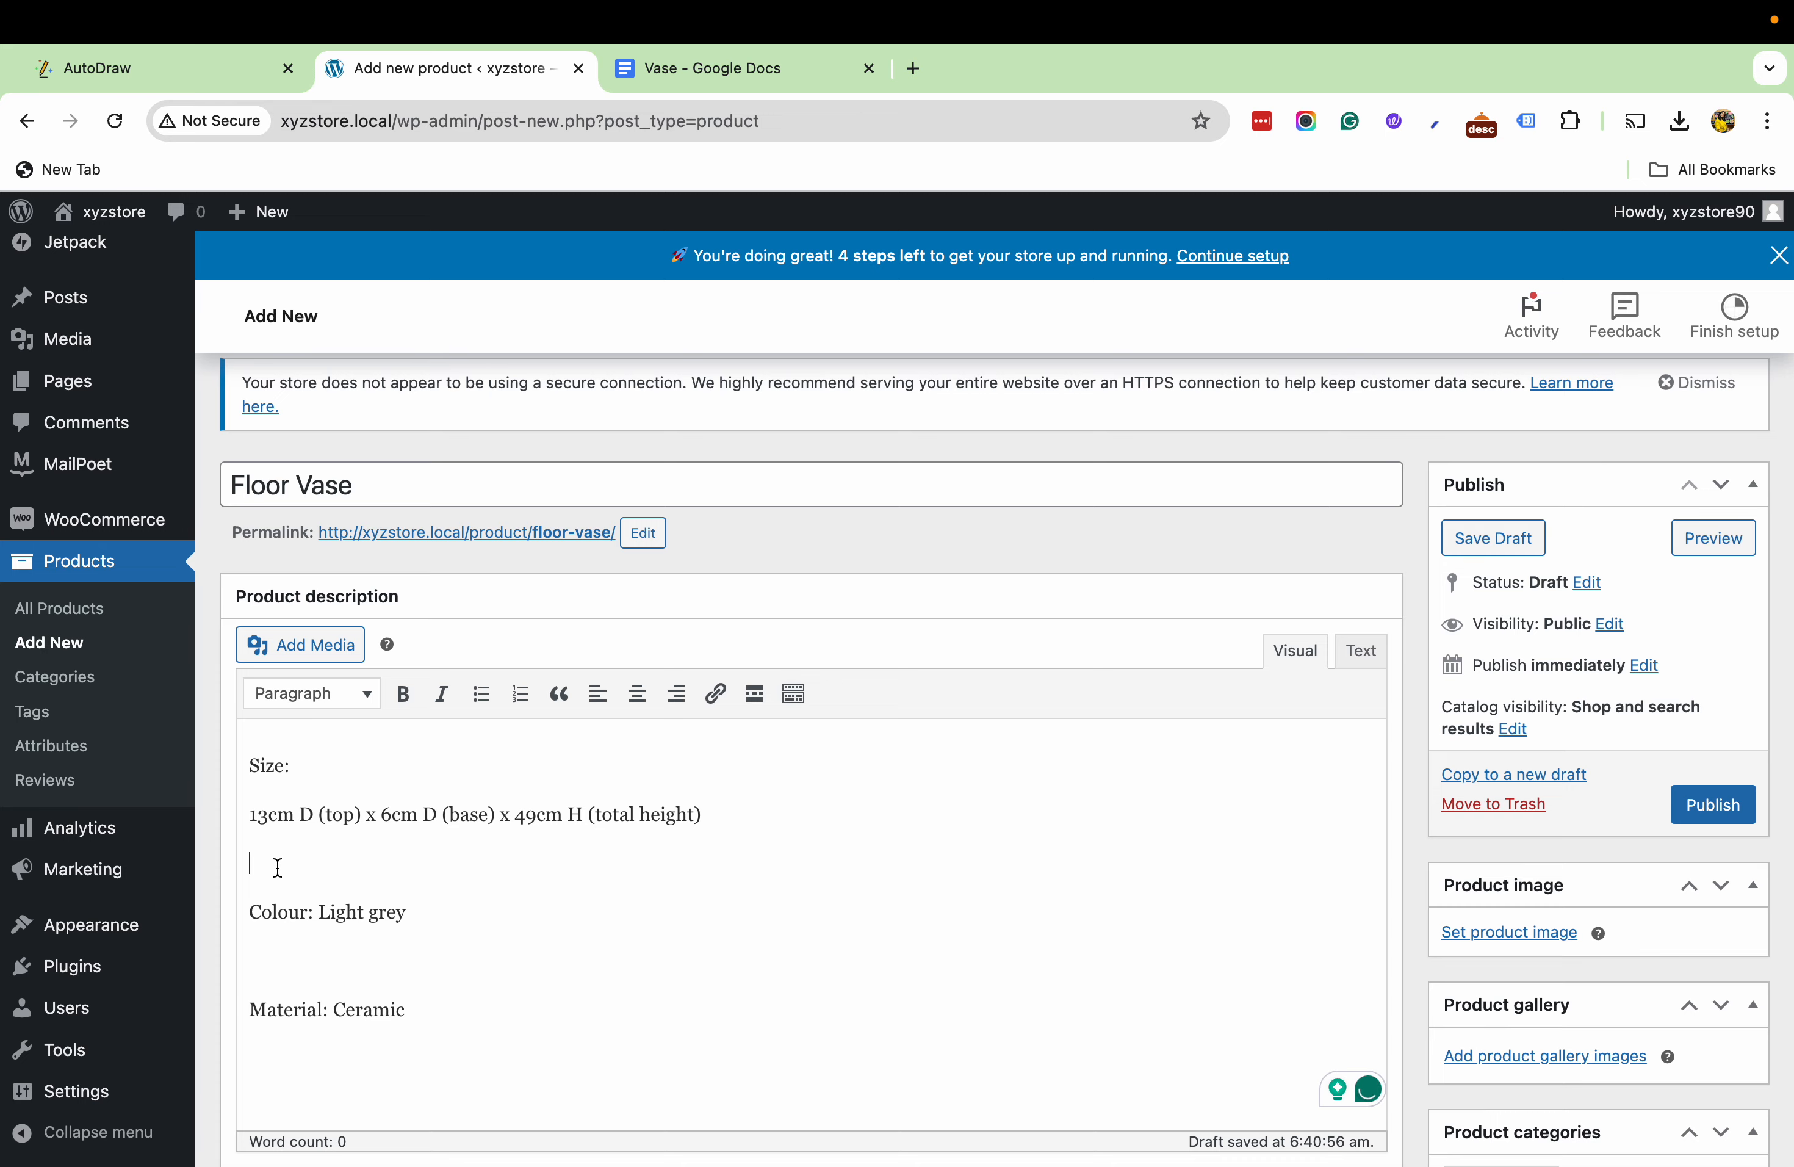
pyautogui.click(271, 918)
pyautogui.press('BackSpace')
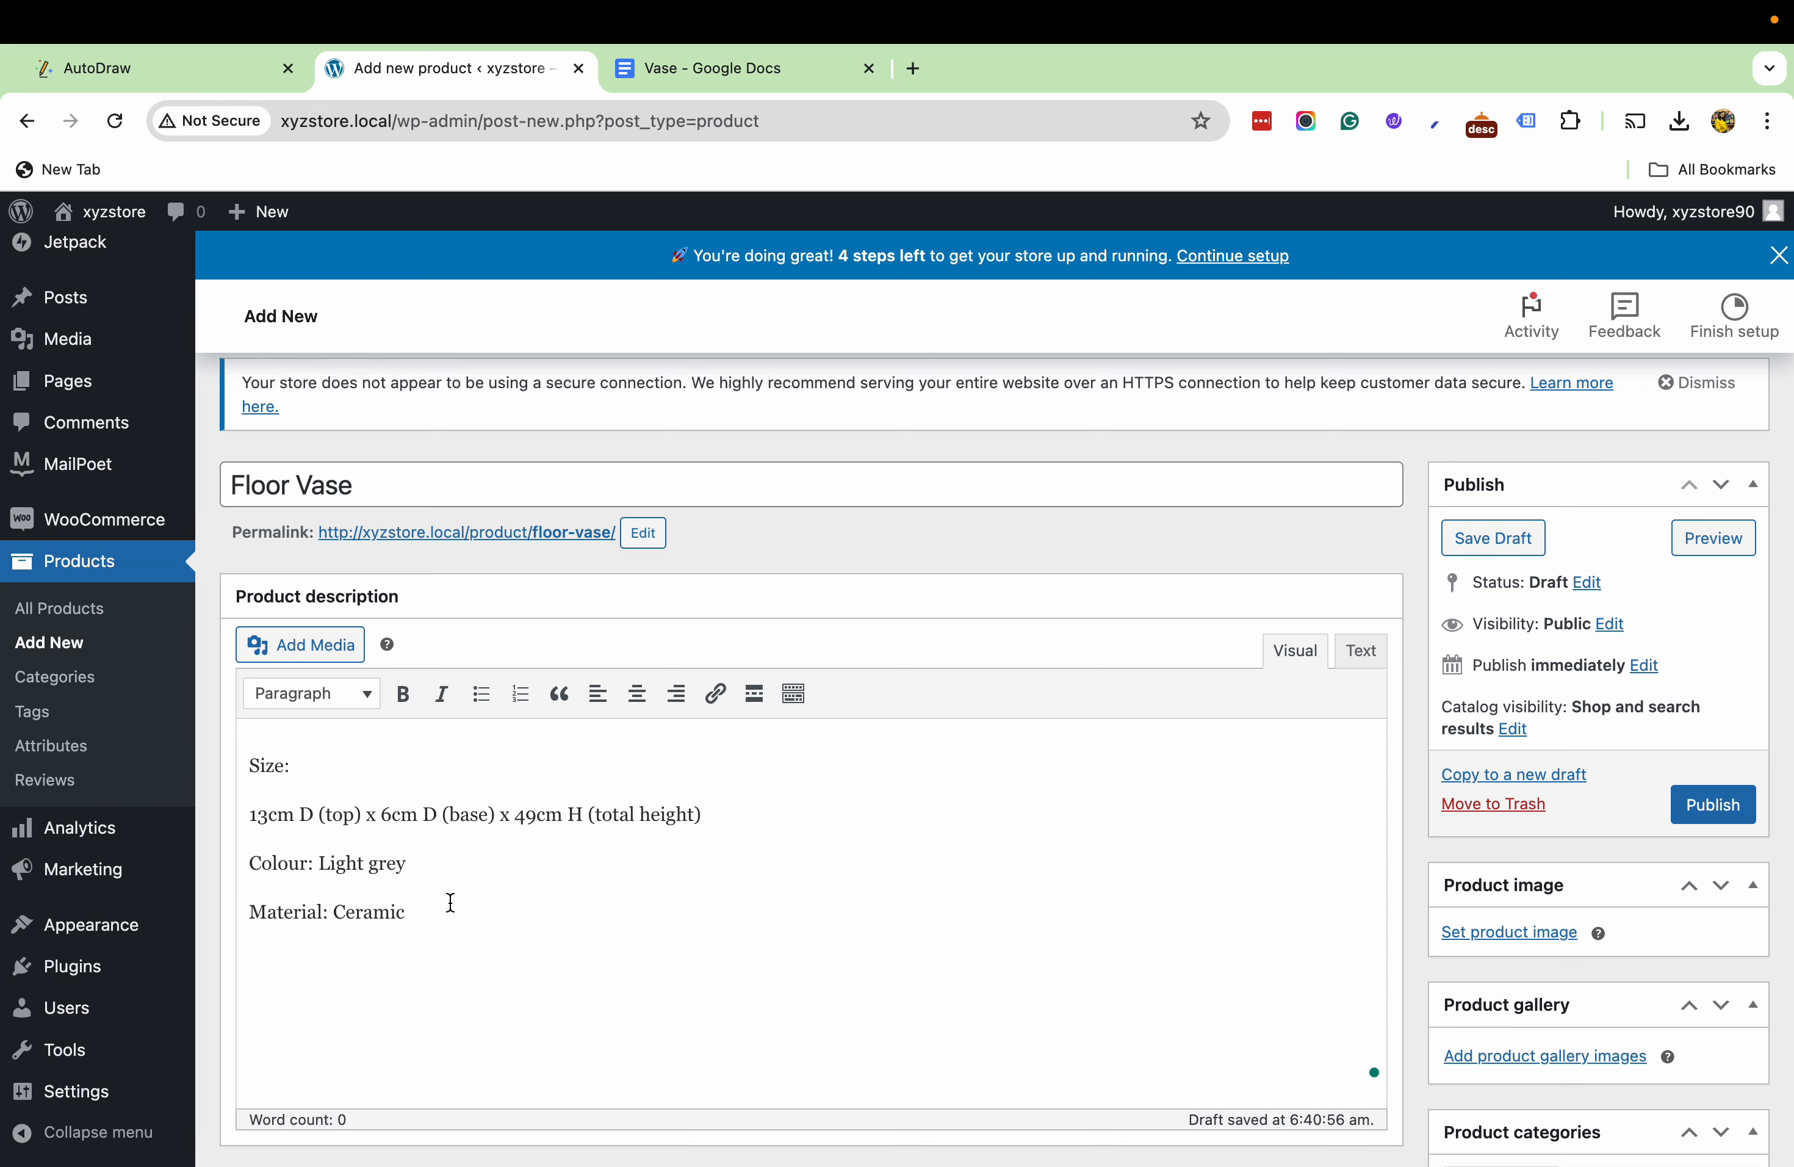
# - Change the product type in the product data from a simple product to Variable product
pyautogui.scroll(-10, 451, 902)
pyautogui.scroll(7, 451, 906)
pyautogui.scroll(-7, 451, 906)
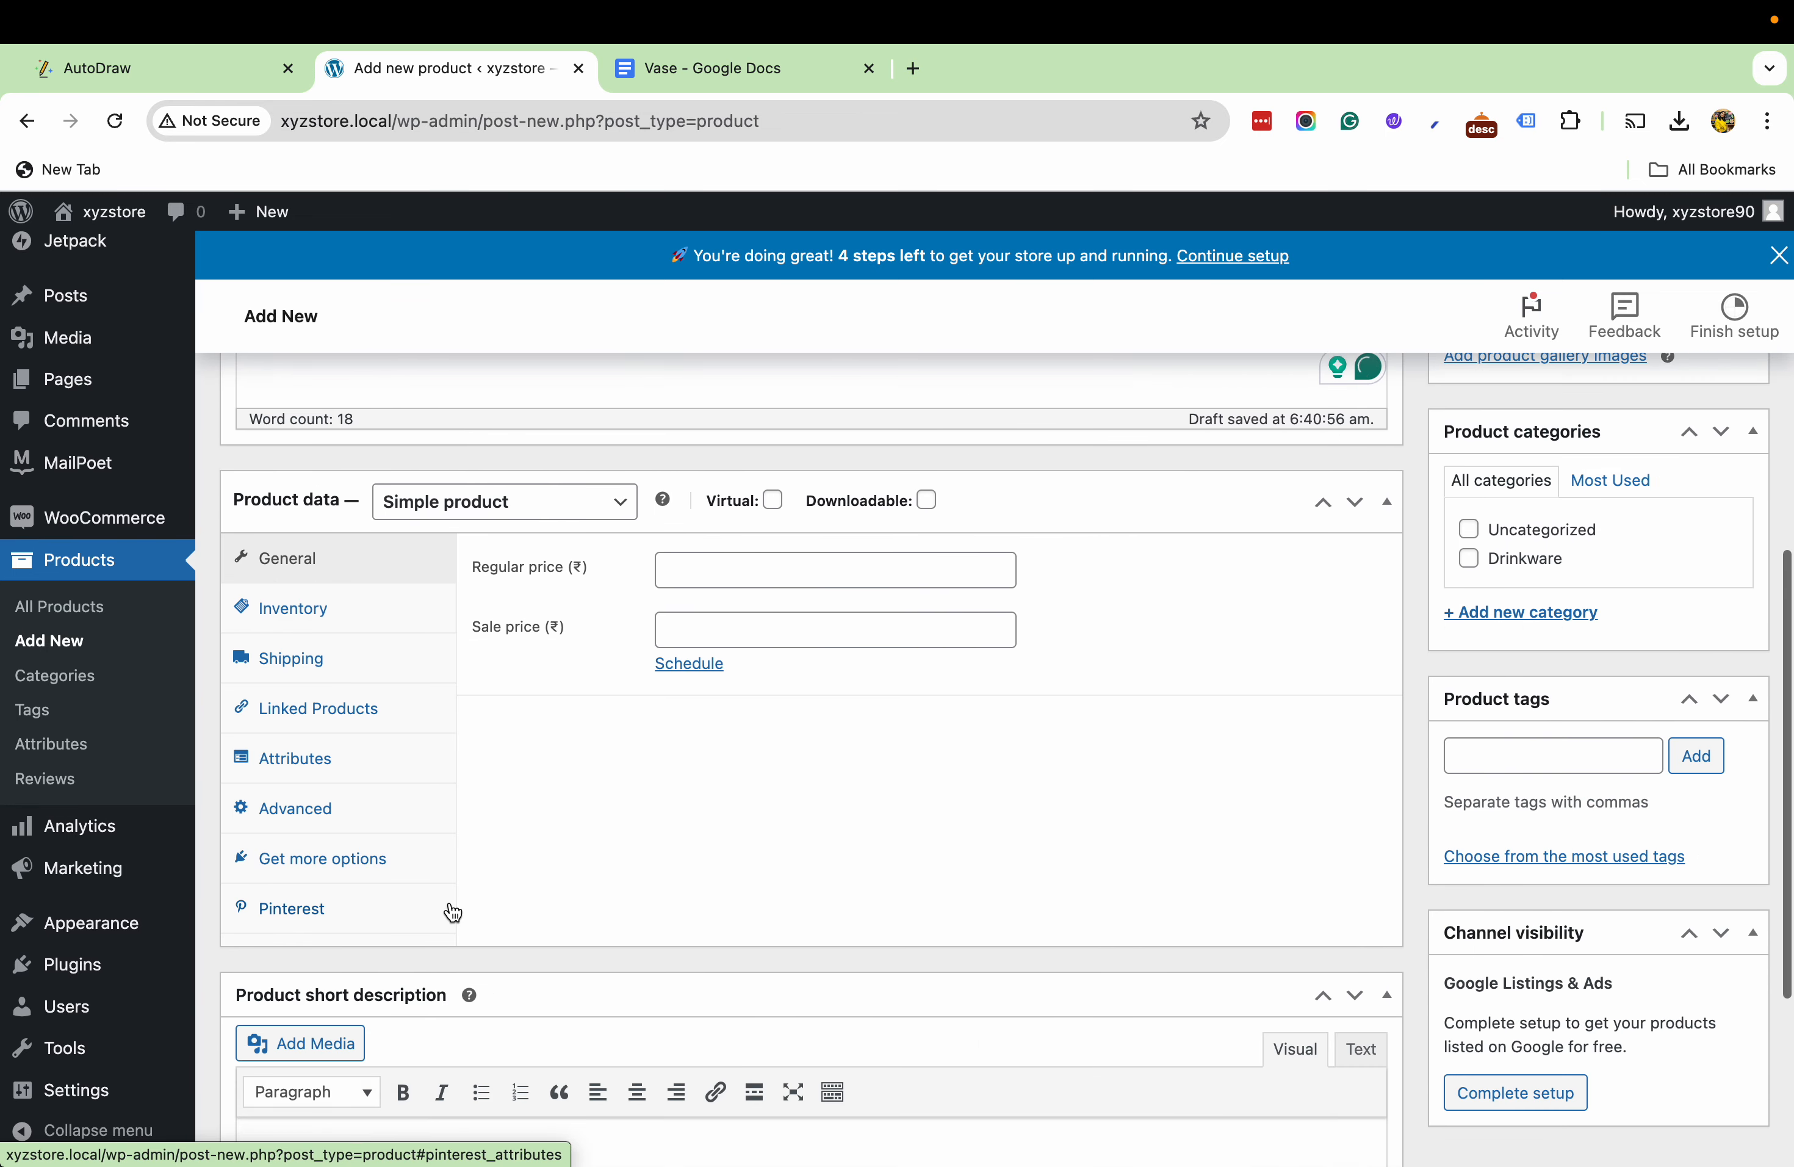
pyautogui.scroll(2, 384, 565)
pyautogui.scroll(-4, 536, 724)
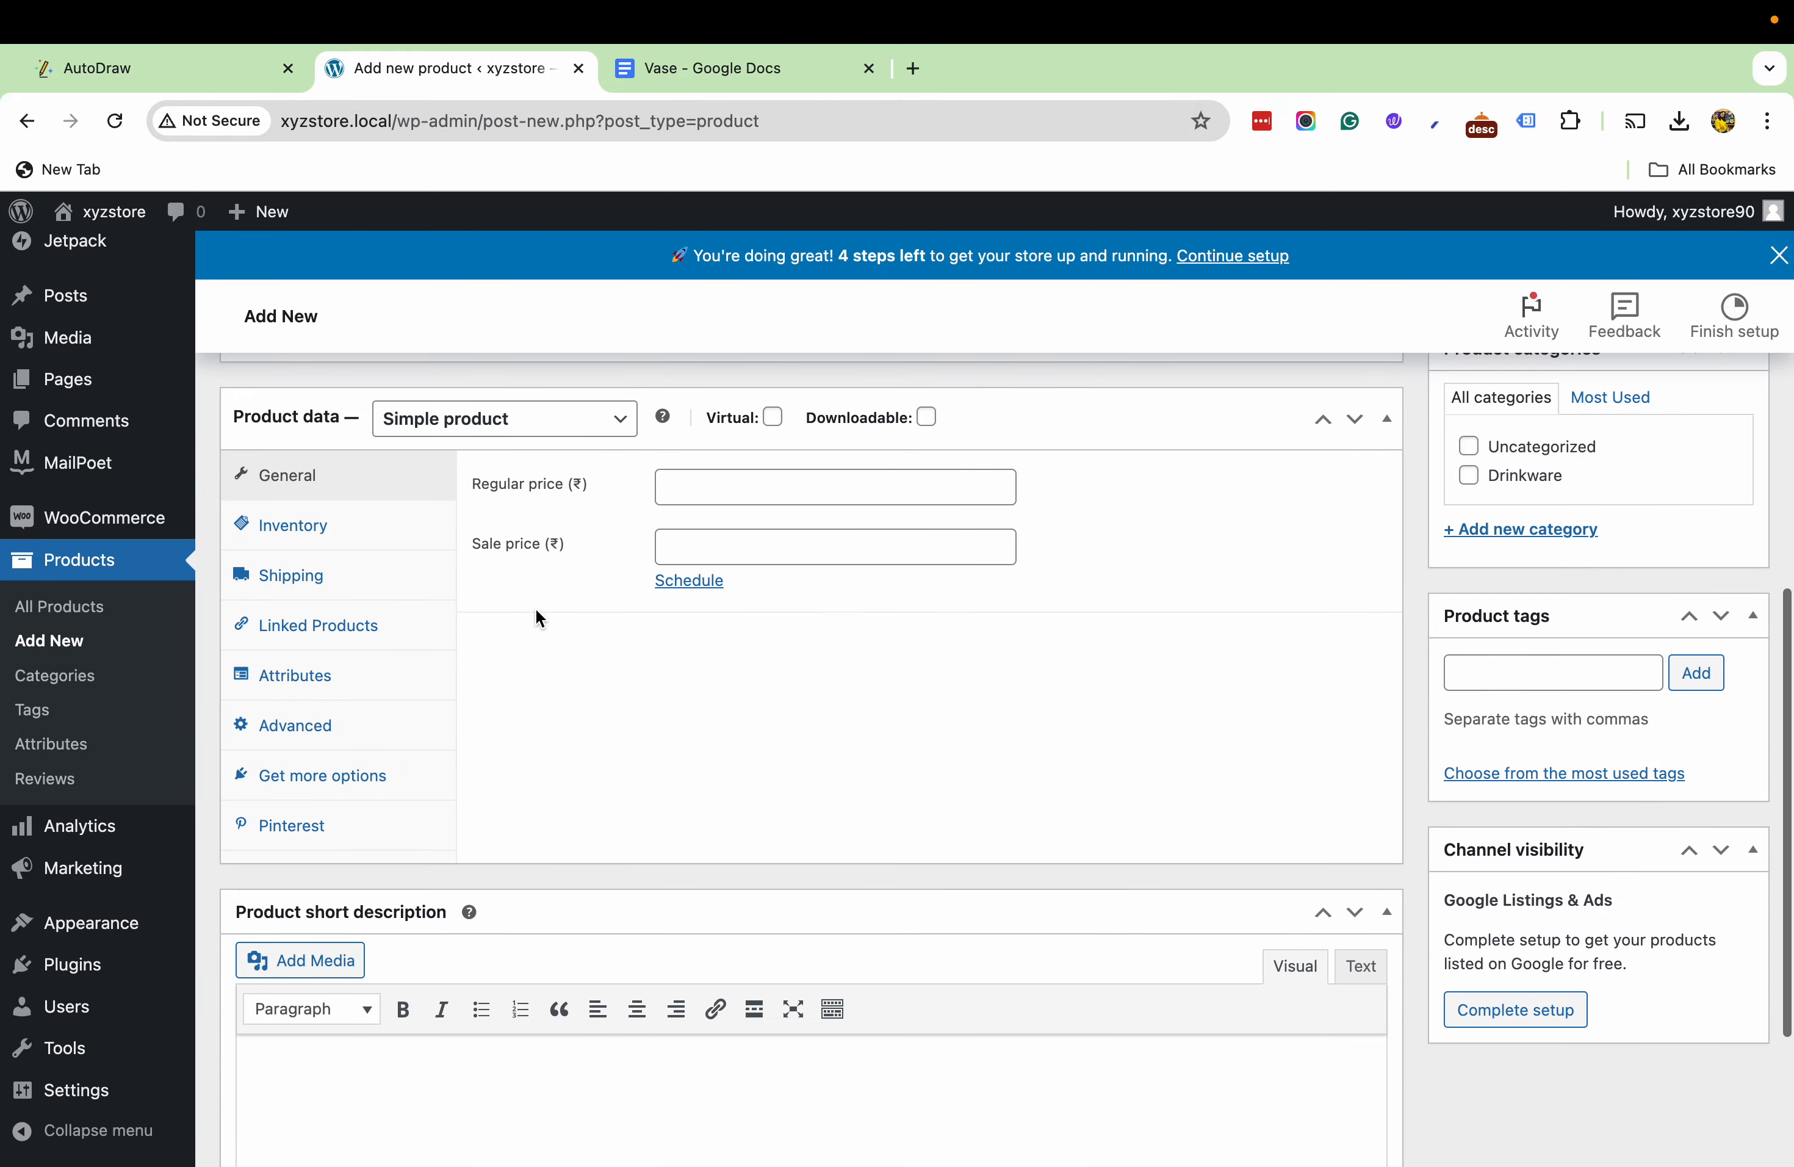
pyautogui.click(443, 437)
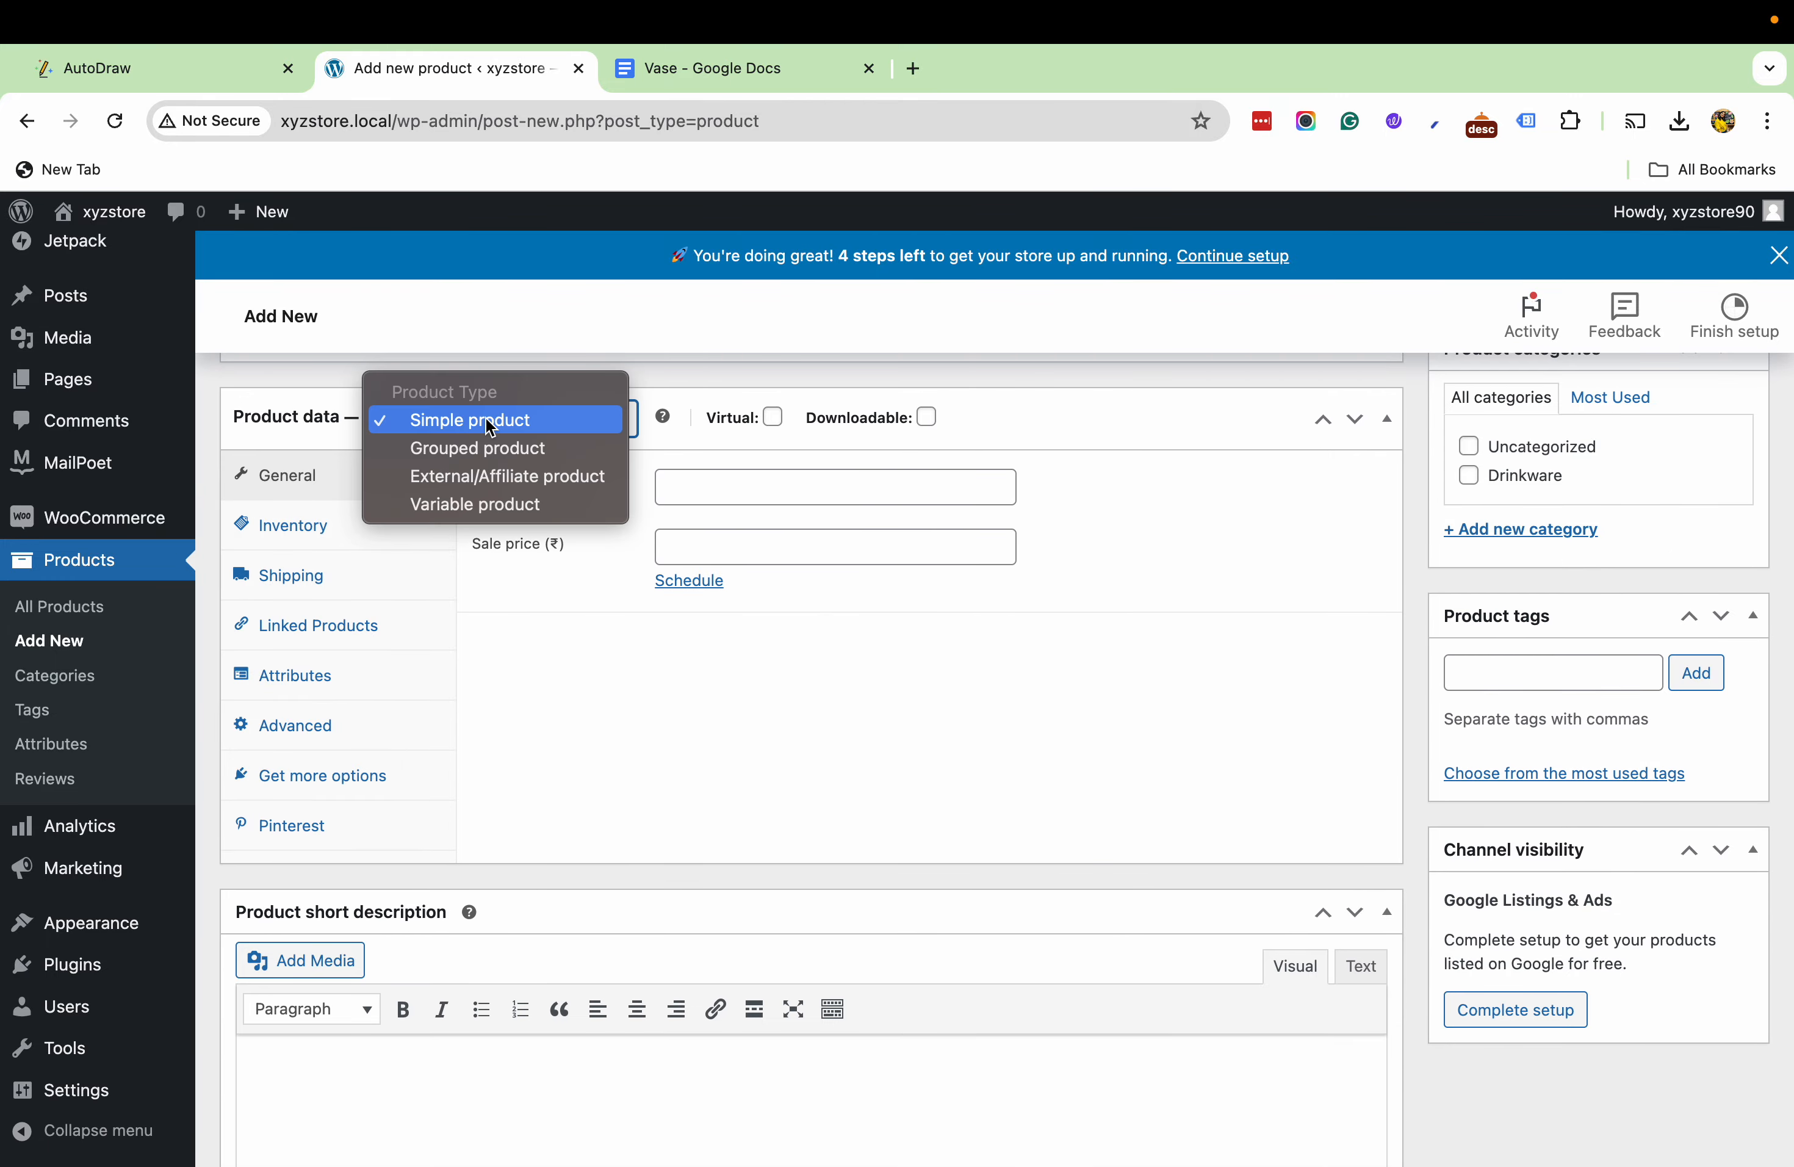
pyautogui.click(486, 505)
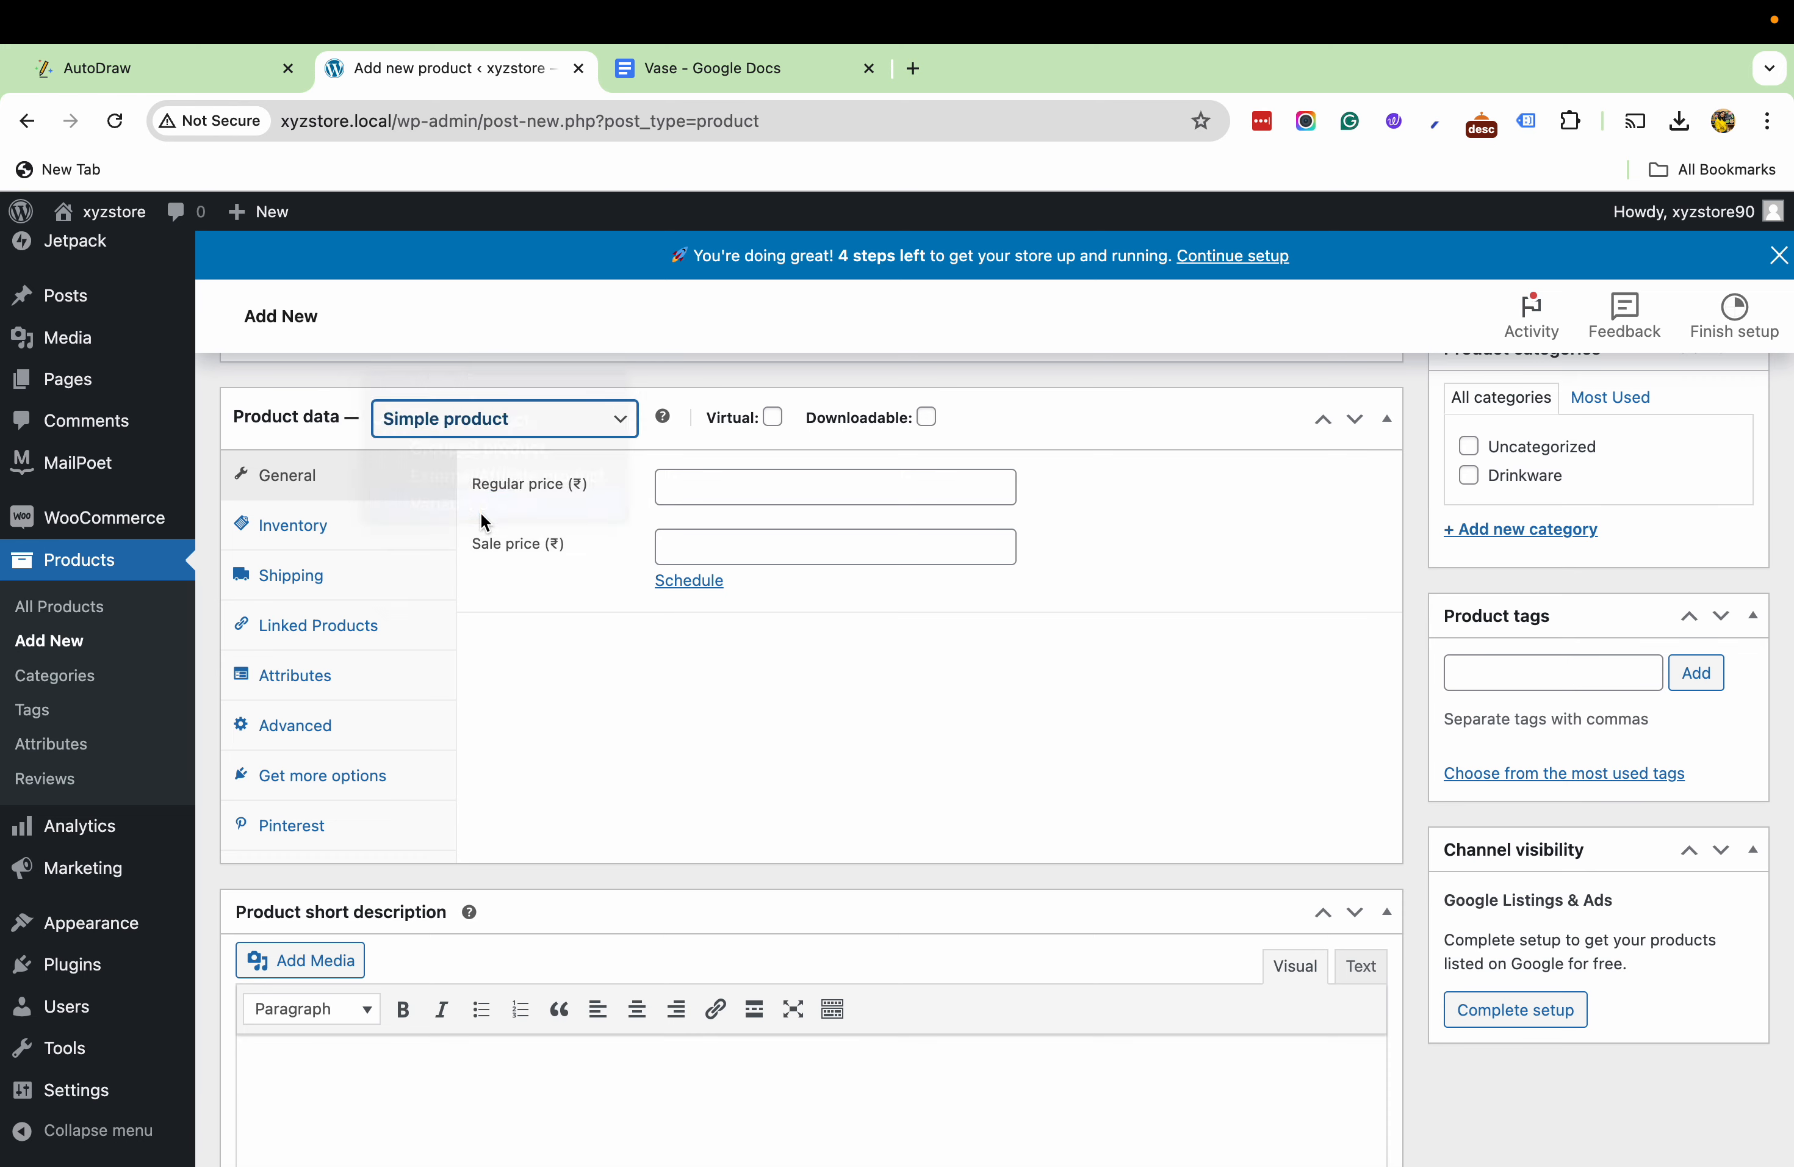
pyautogui.click(498, 864)
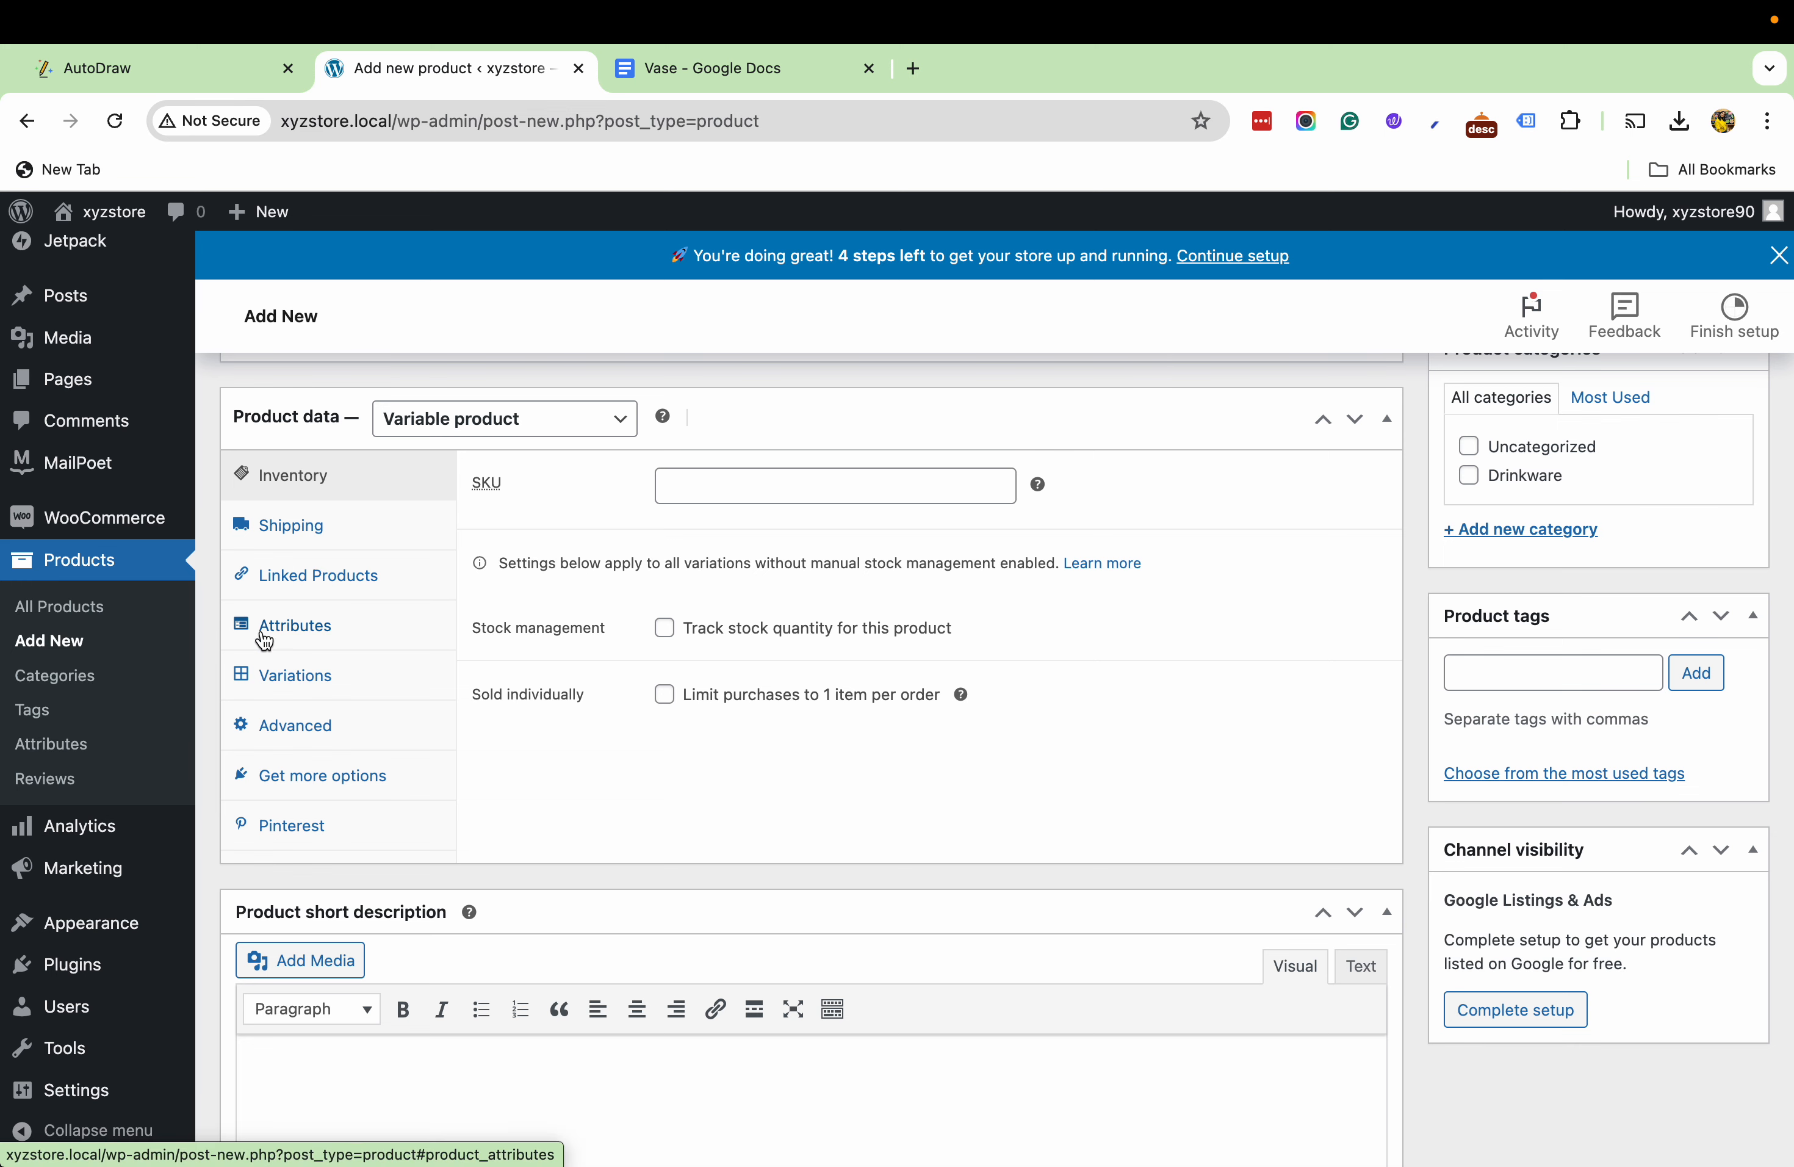
# - Define a product attribute named color with the values pink, white and blue separated by "|", and save it
pyautogui.click(306, 633)
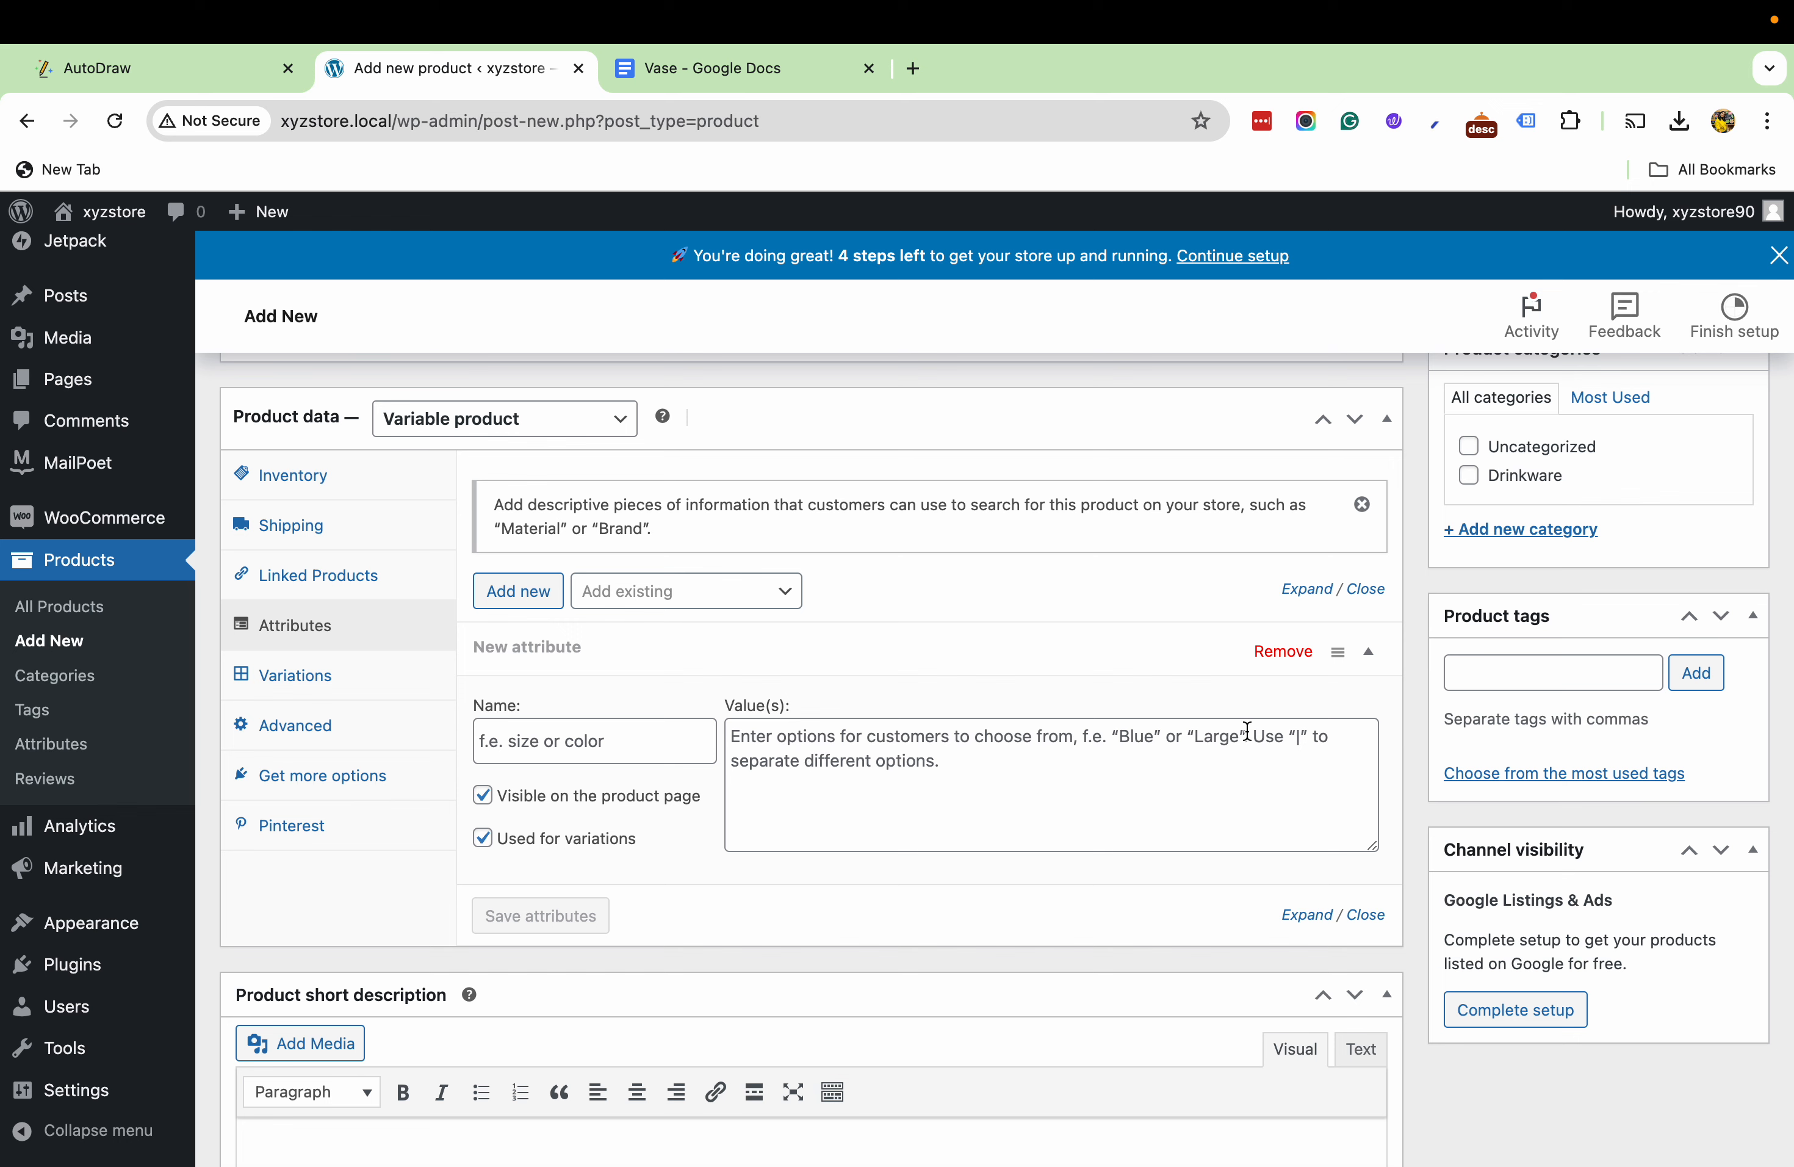
pyautogui.click(1297, 737)
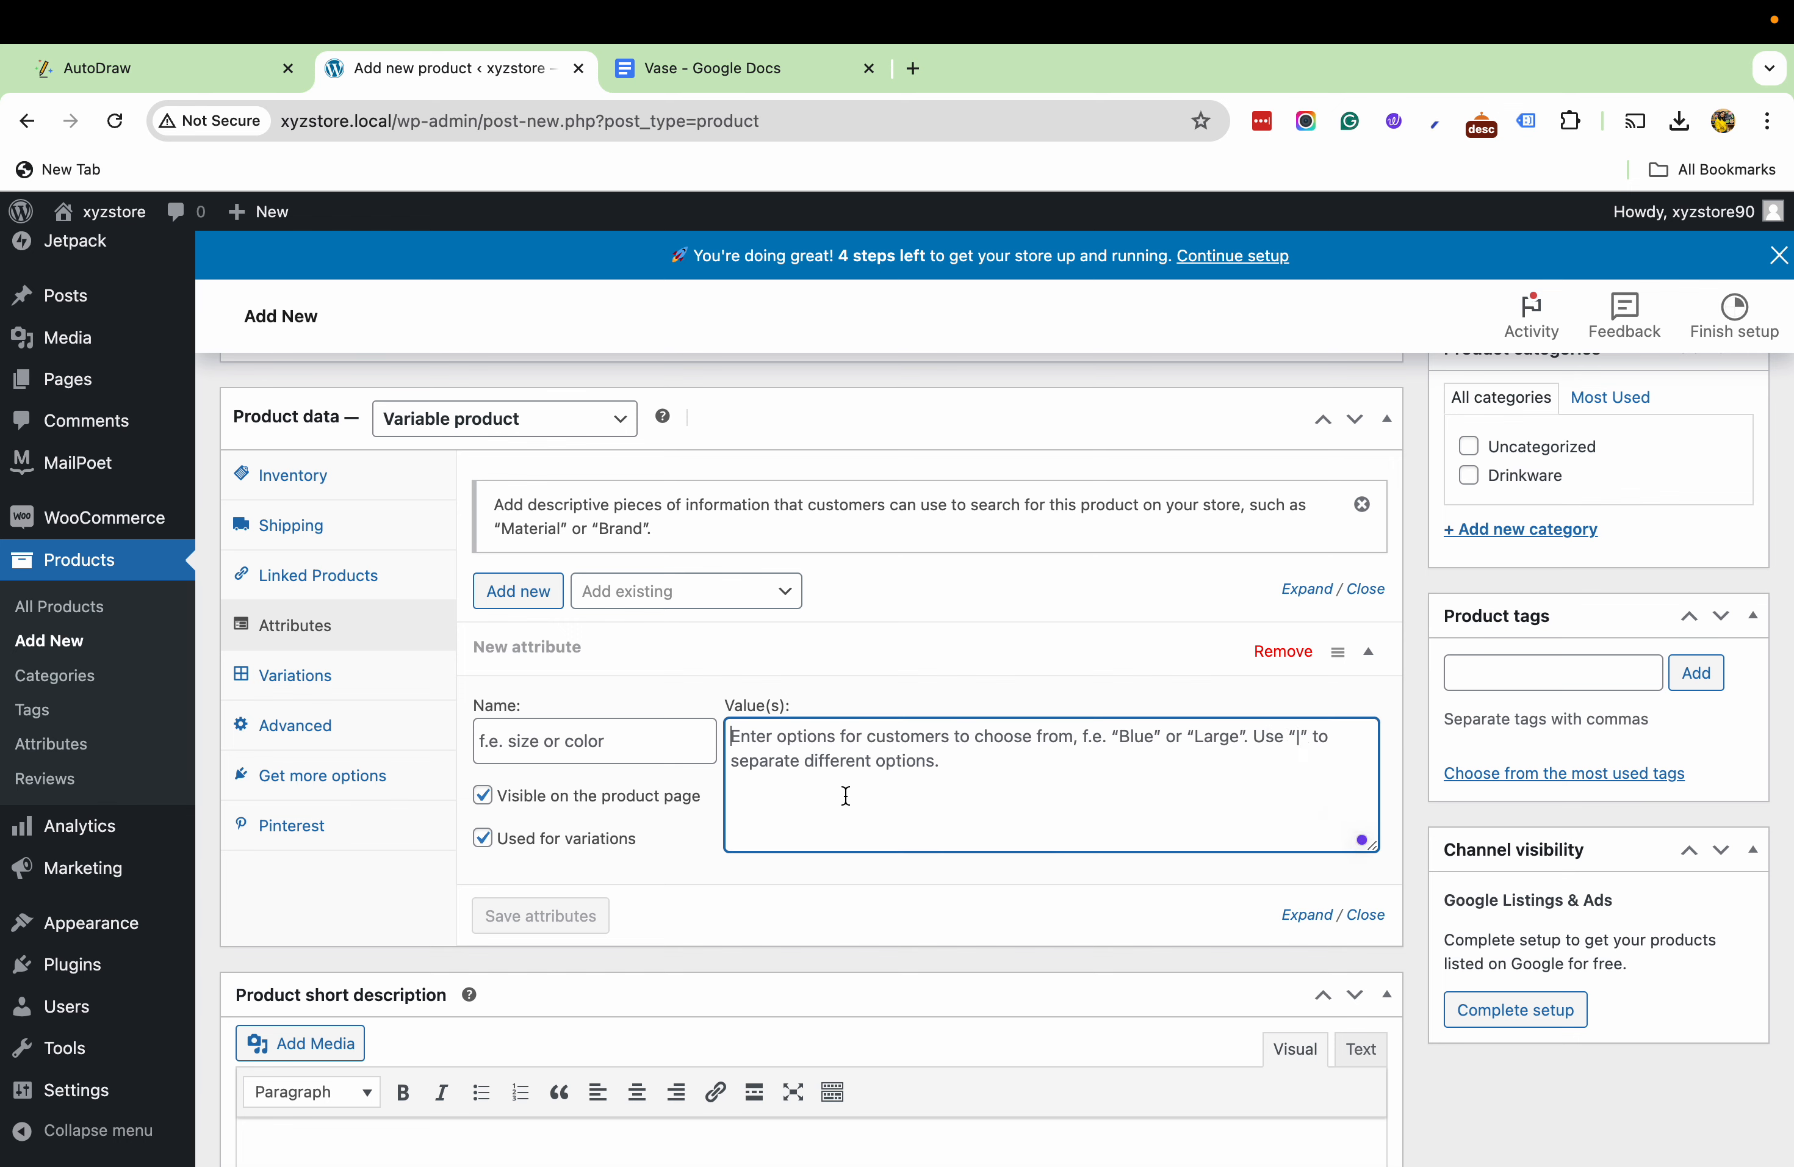
pyautogui.click(496, 750)
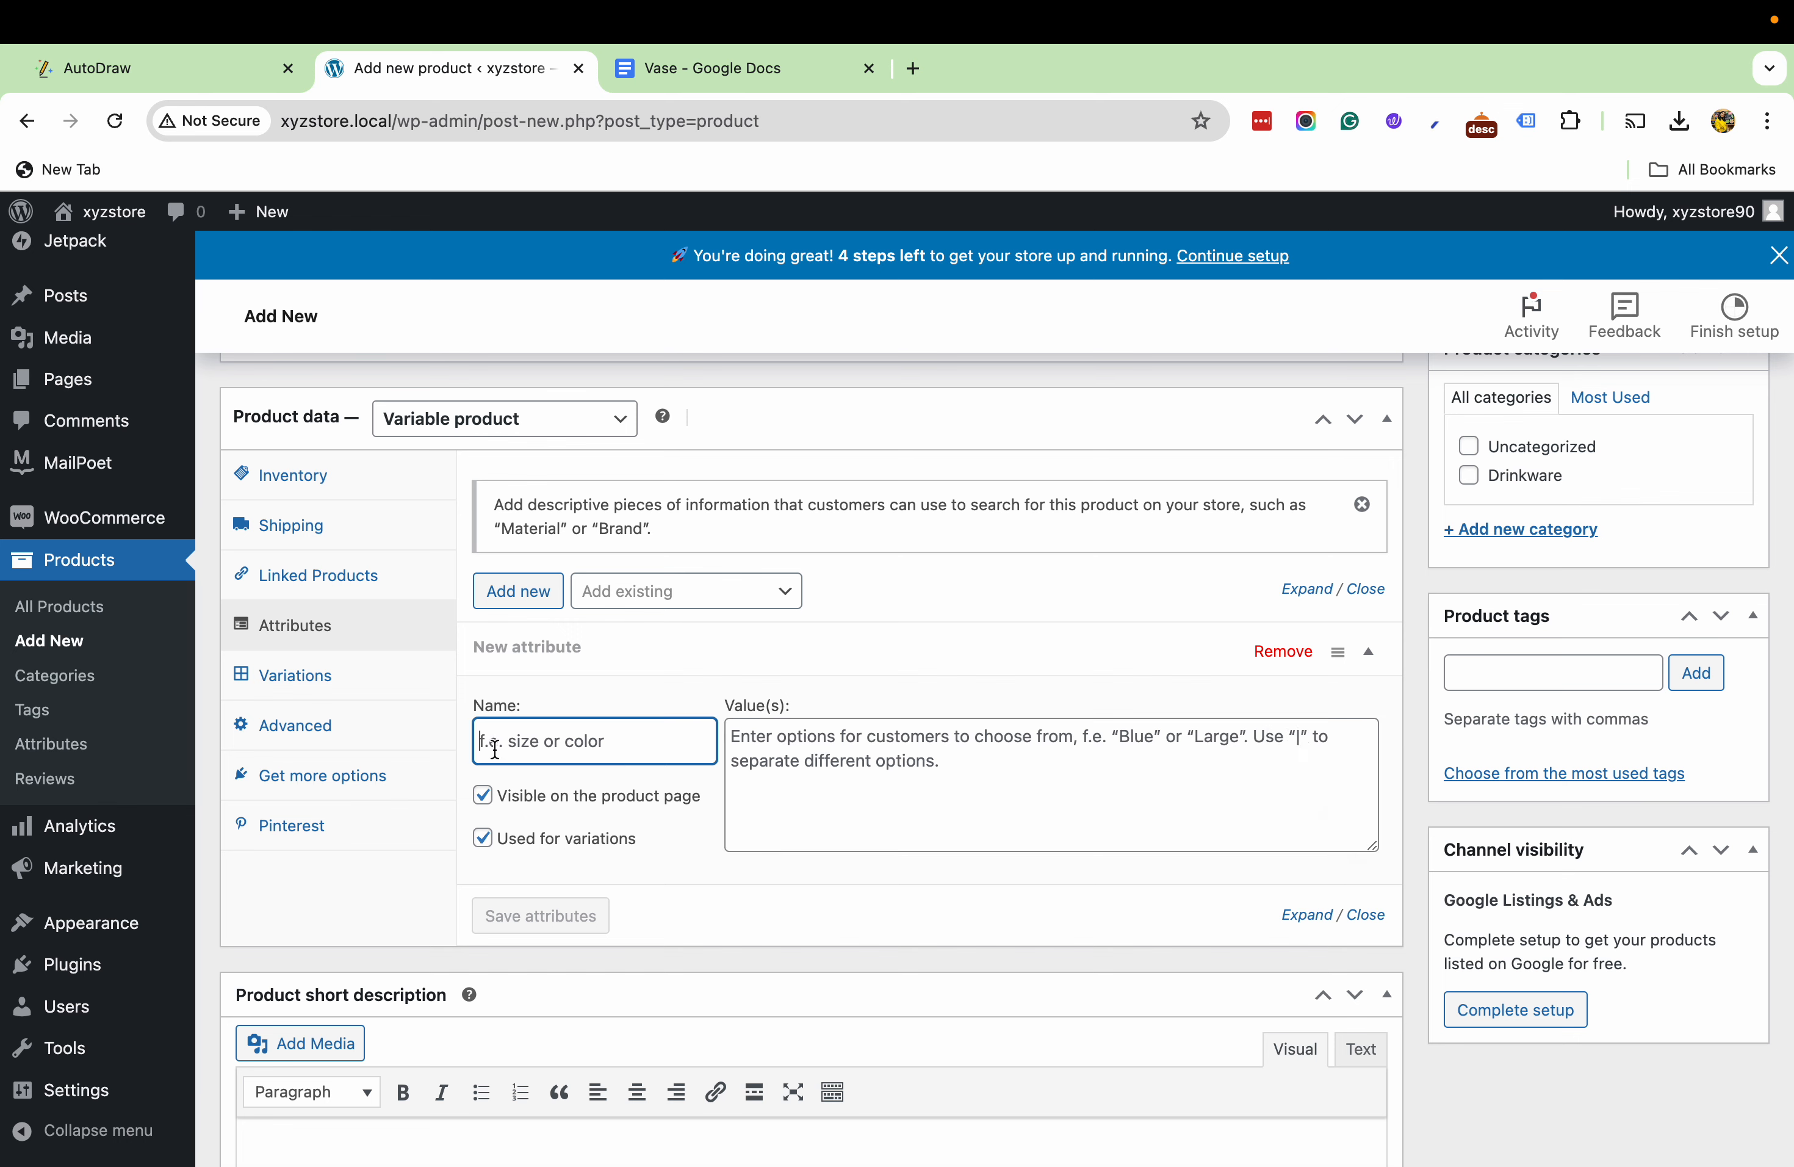
pyautogui.write('color')
pyautogui.click(758, 750)
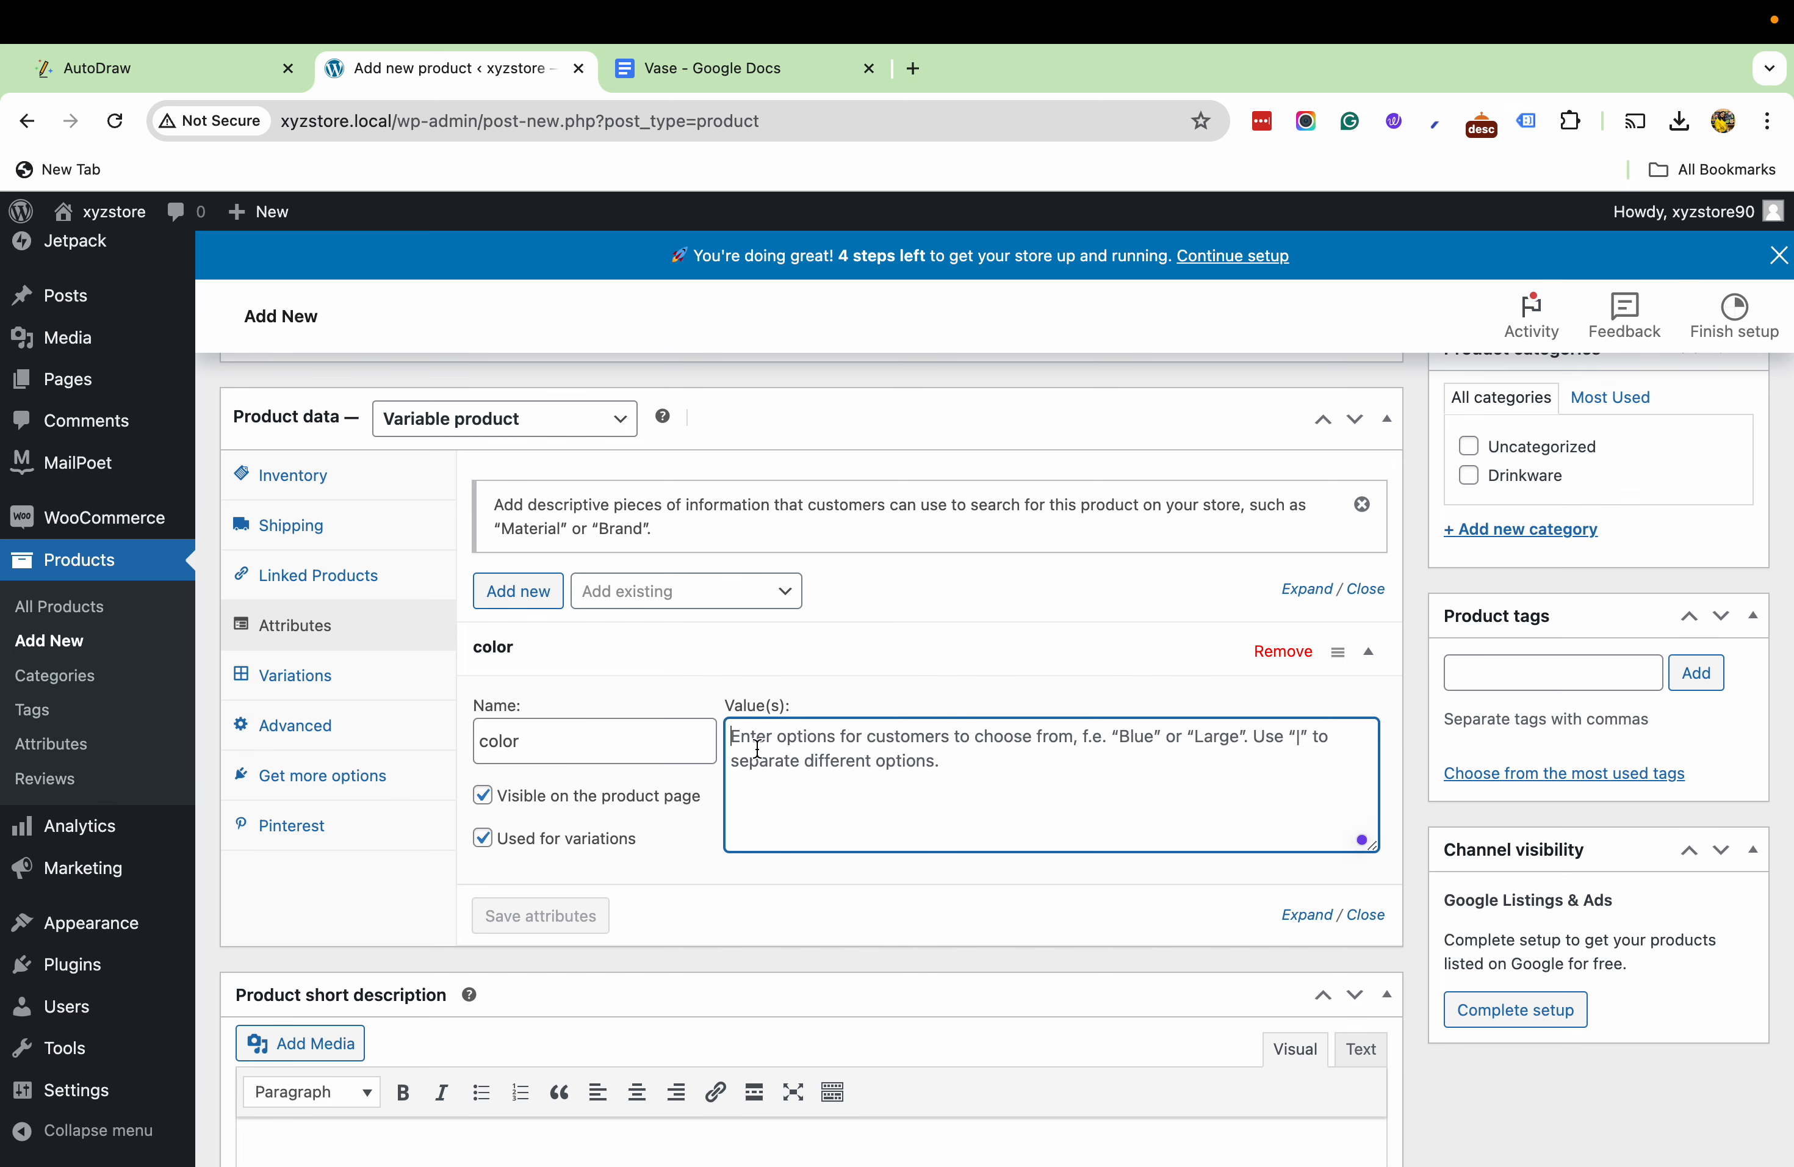
pyautogui.write('pink')
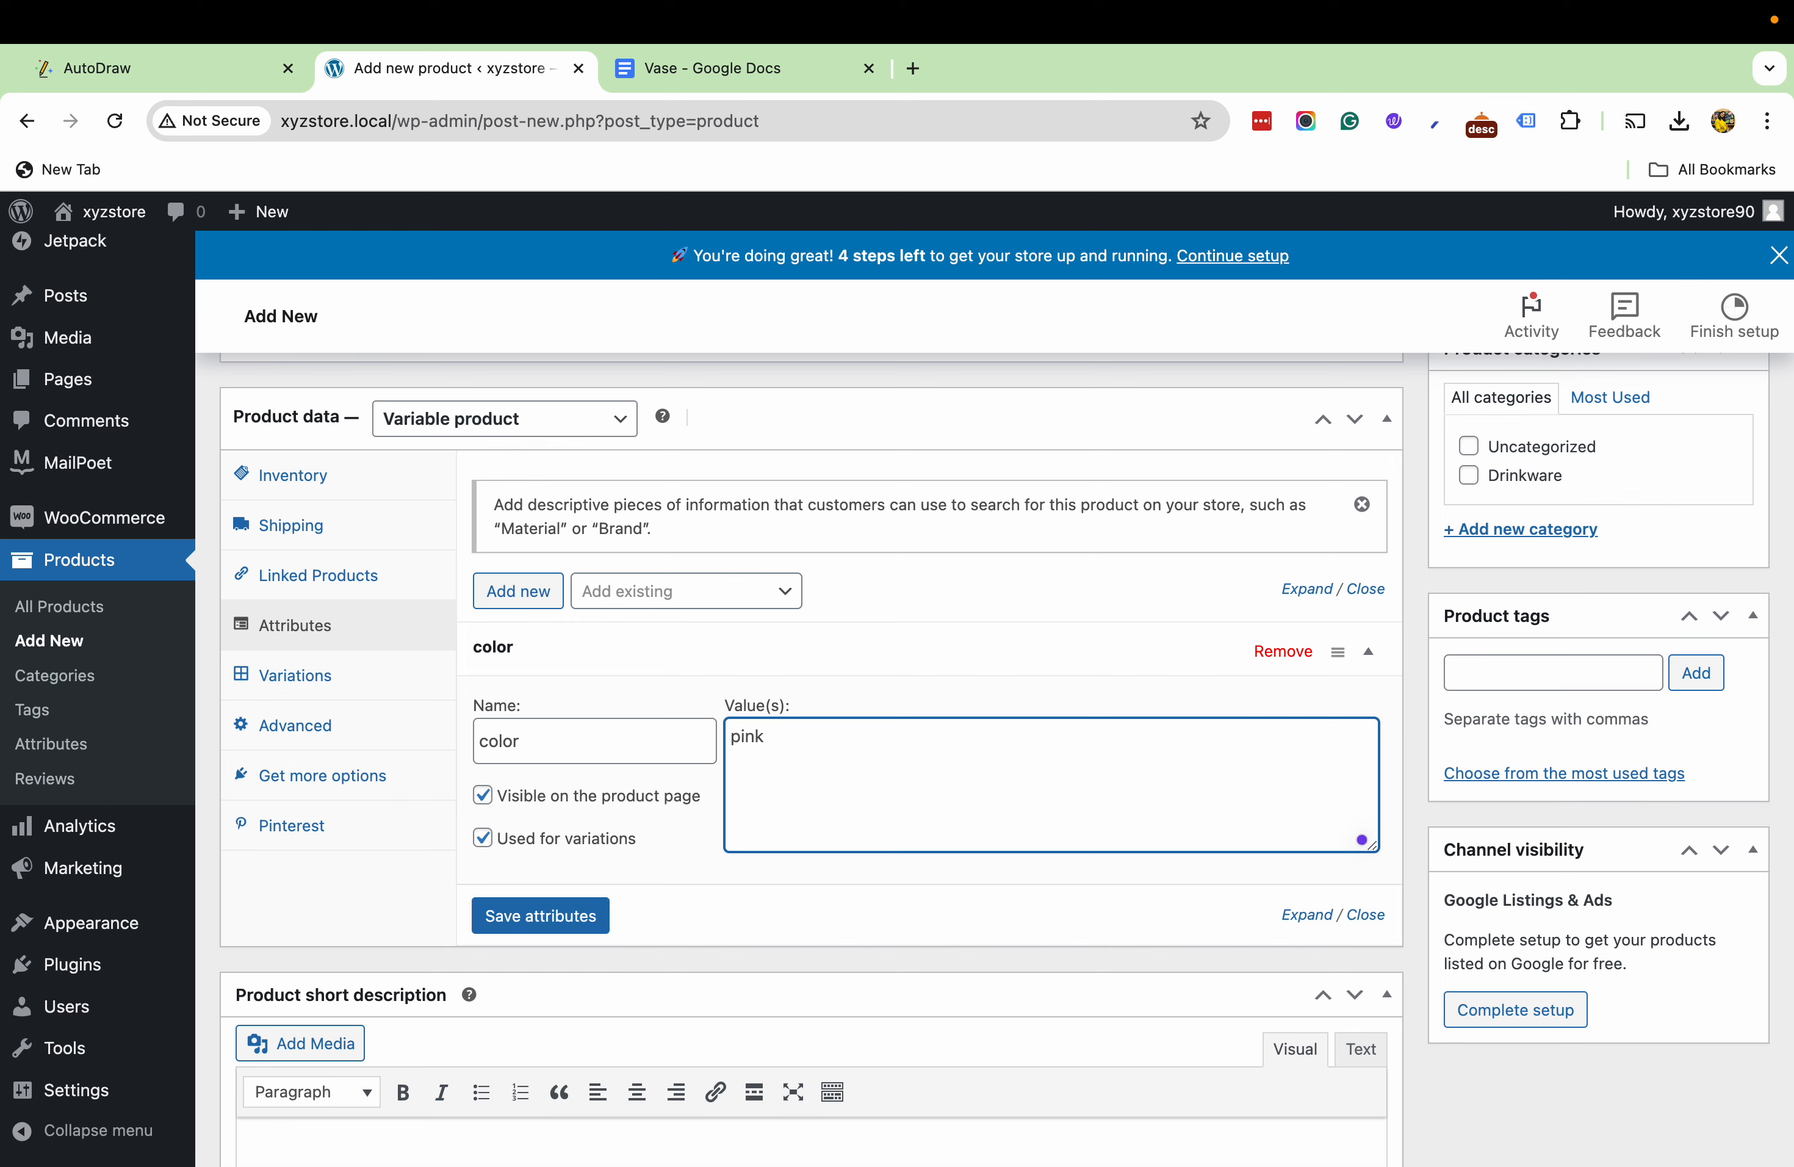
pyautogui.write(' | wh')
pyautogui.click(562, 919)
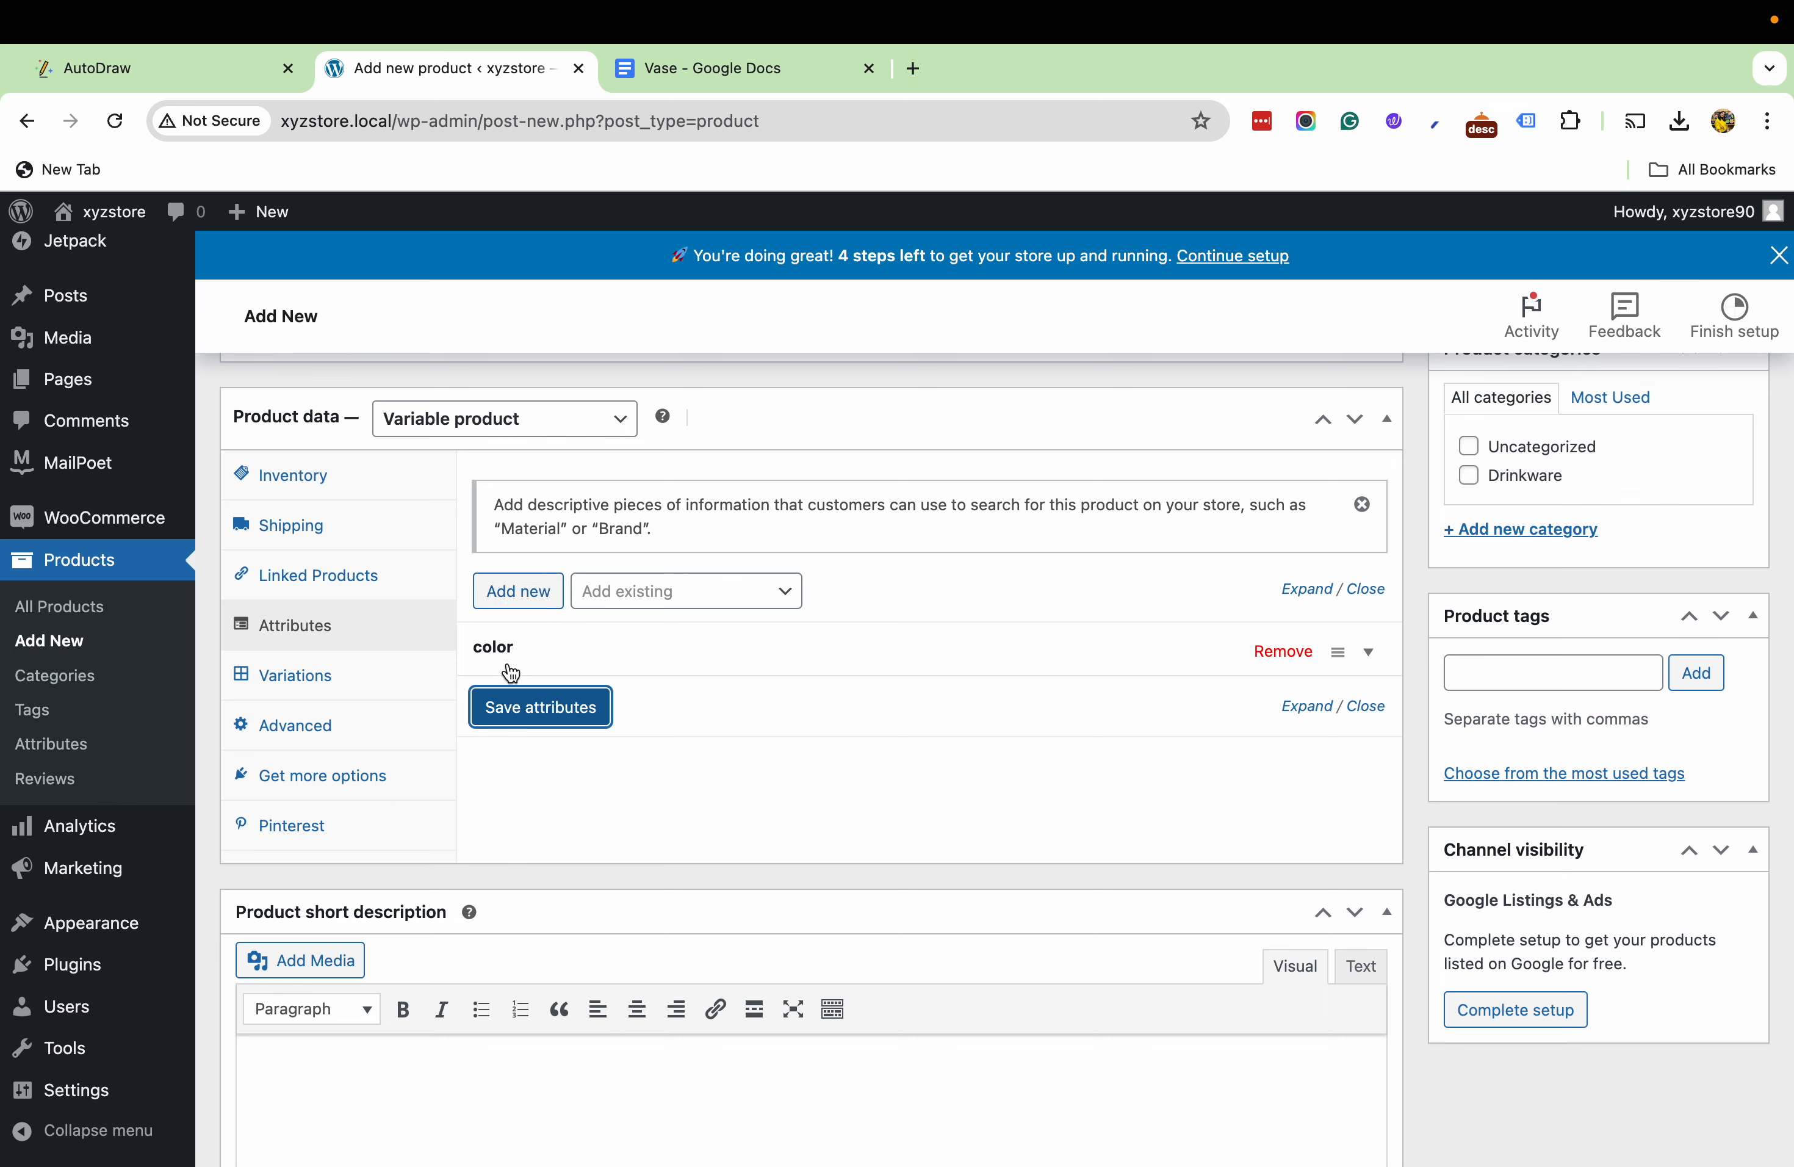
pyautogui.click(1133, 665)
pyautogui.click(1092, 648)
# - Generate all product variations from the color attribute and accept the confirmation
pyautogui.click(318, 694)
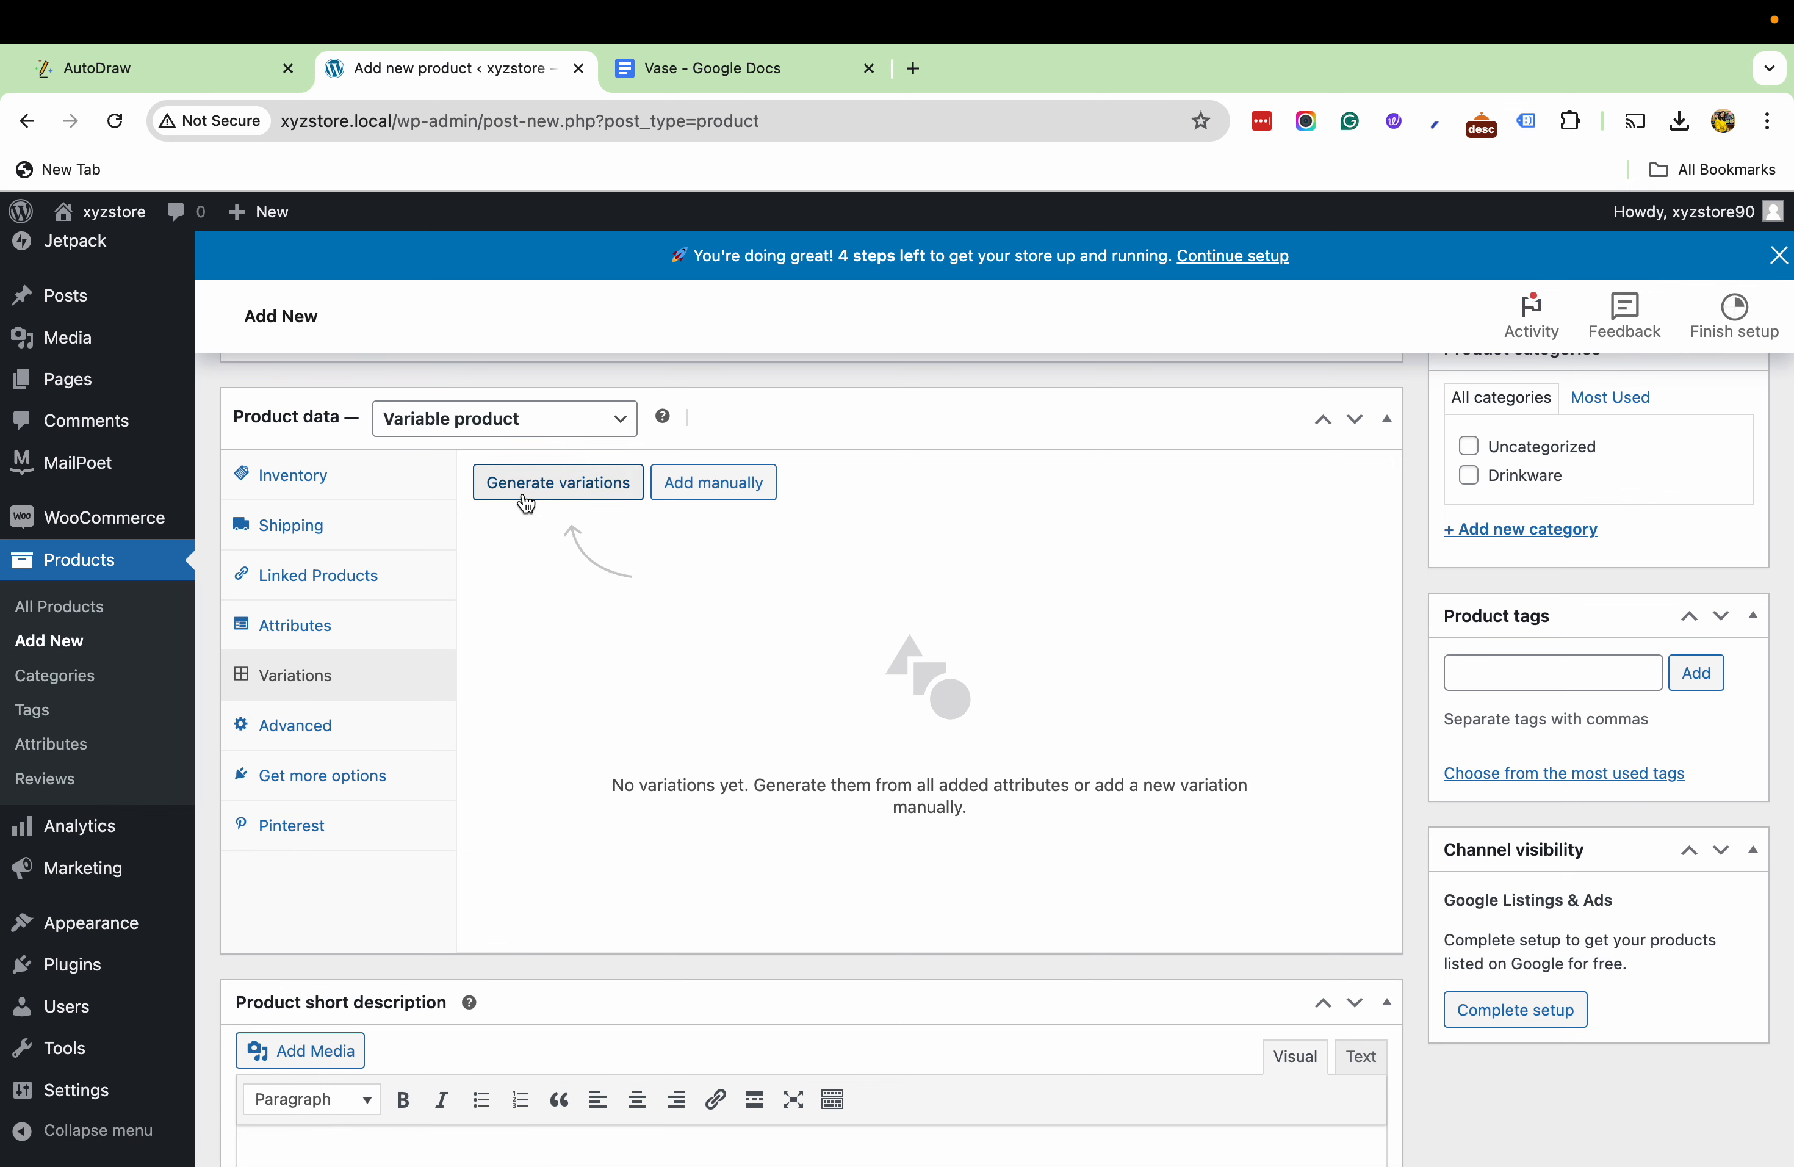
pyautogui.click(527, 504)
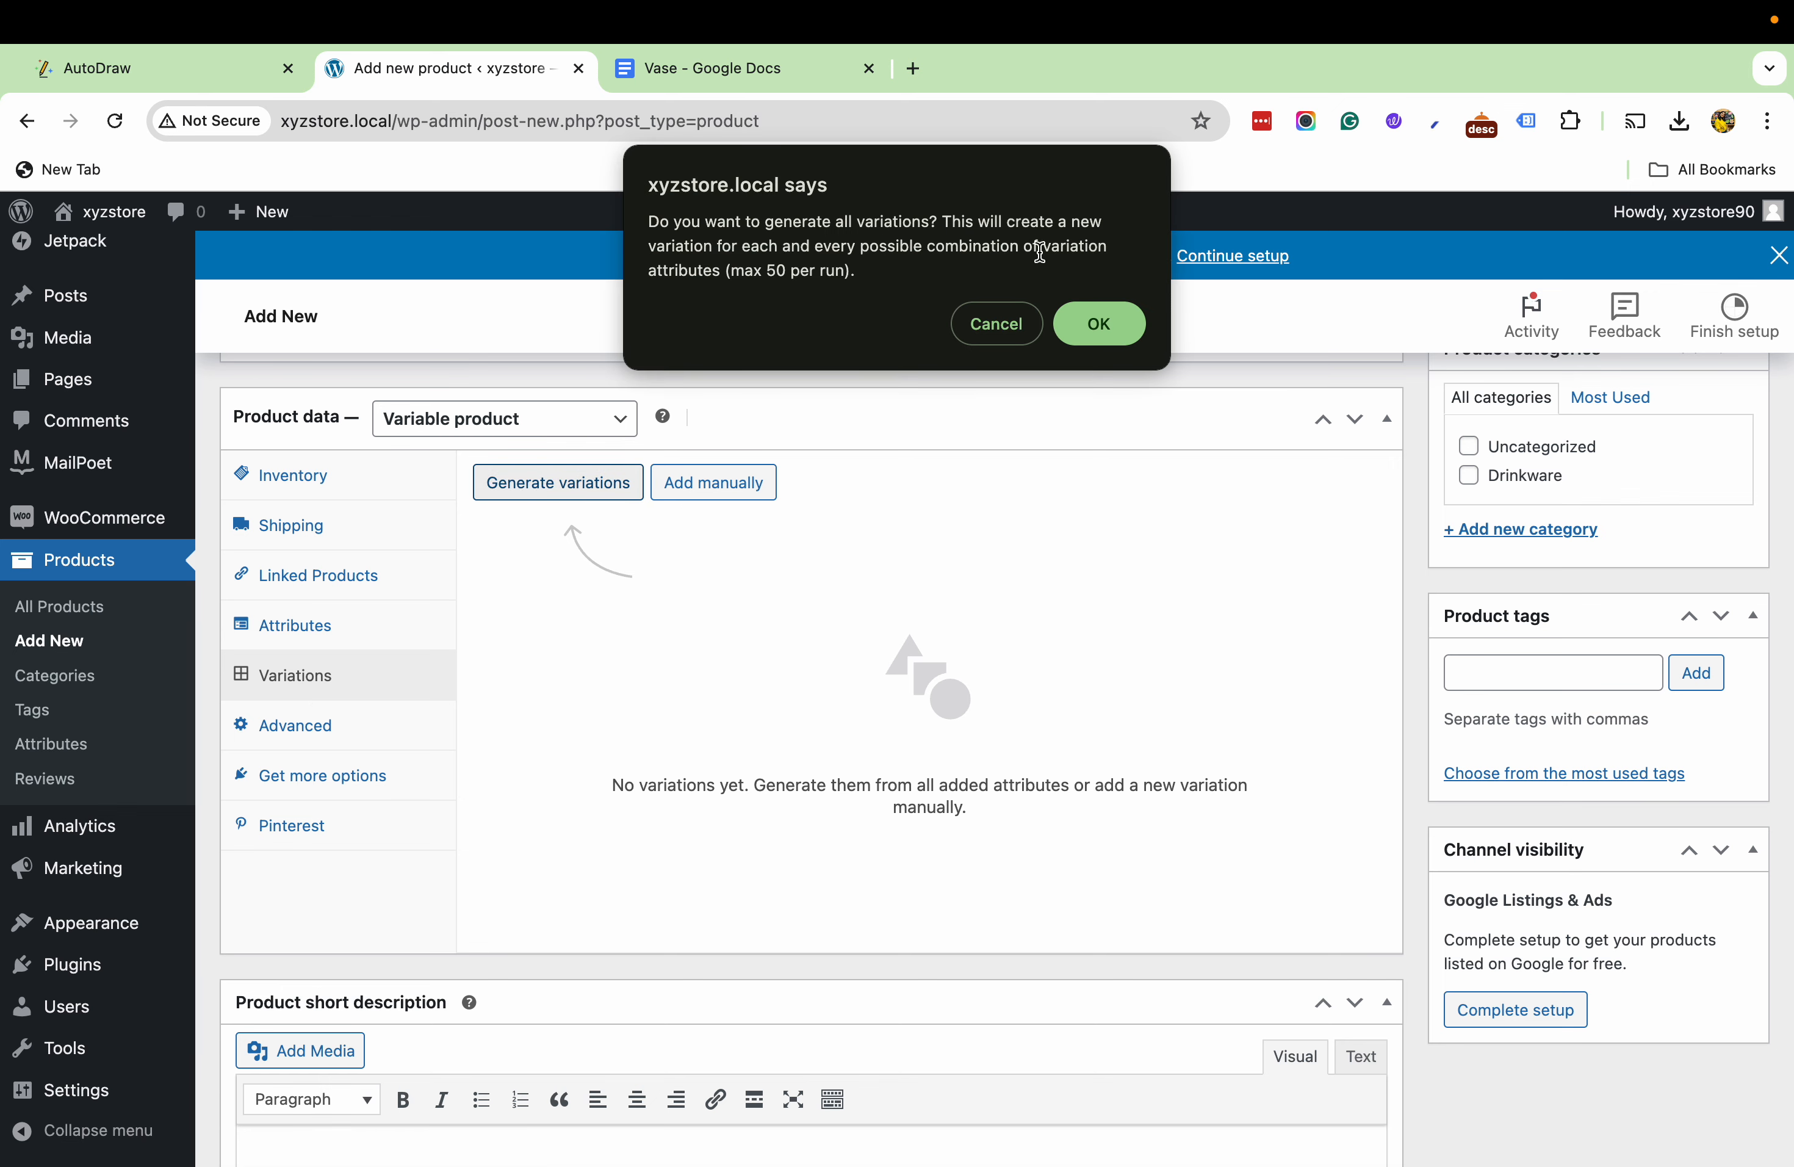
pyautogui.click(1099, 323)
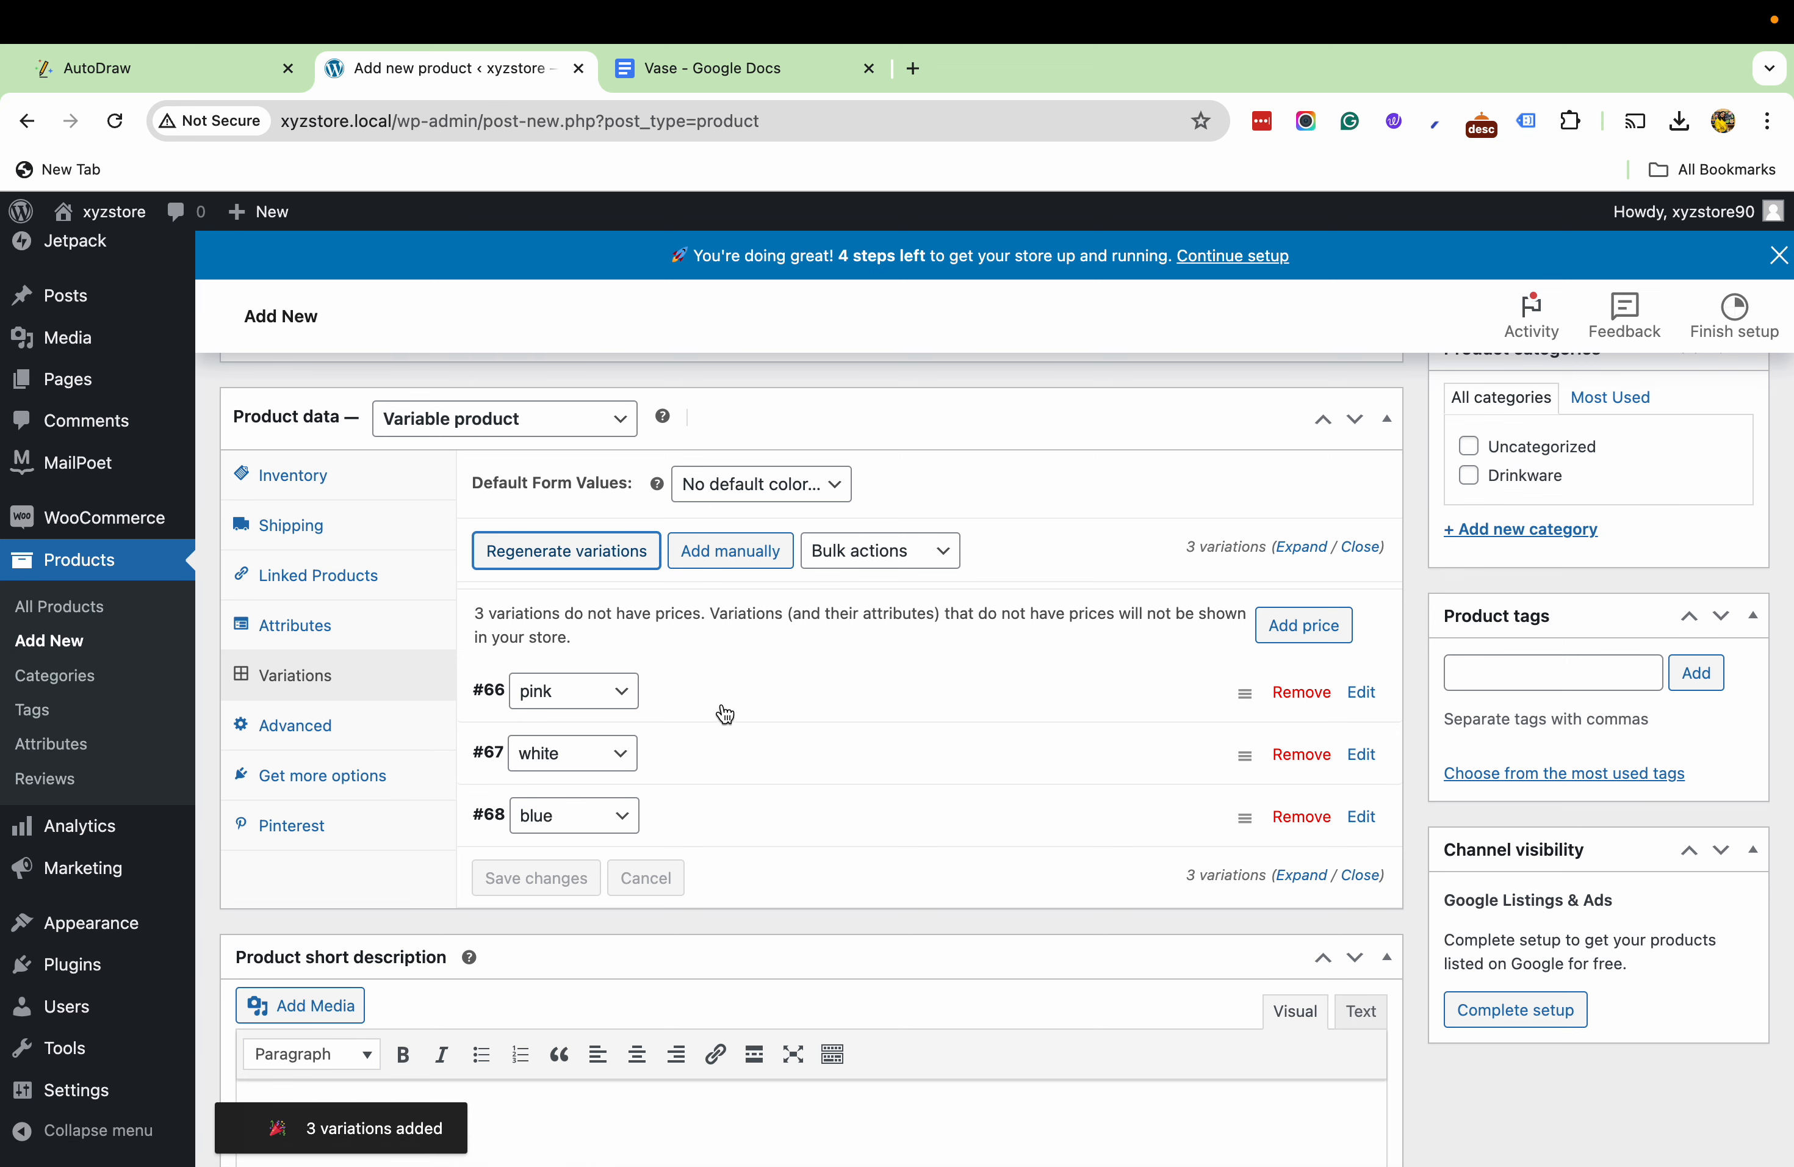
# - Upload the vase photos and set the pink vase on the dark green background as the pink variation's image
pyautogui.click(856, 706)
pyautogui.scroll(-4, 853, 693)
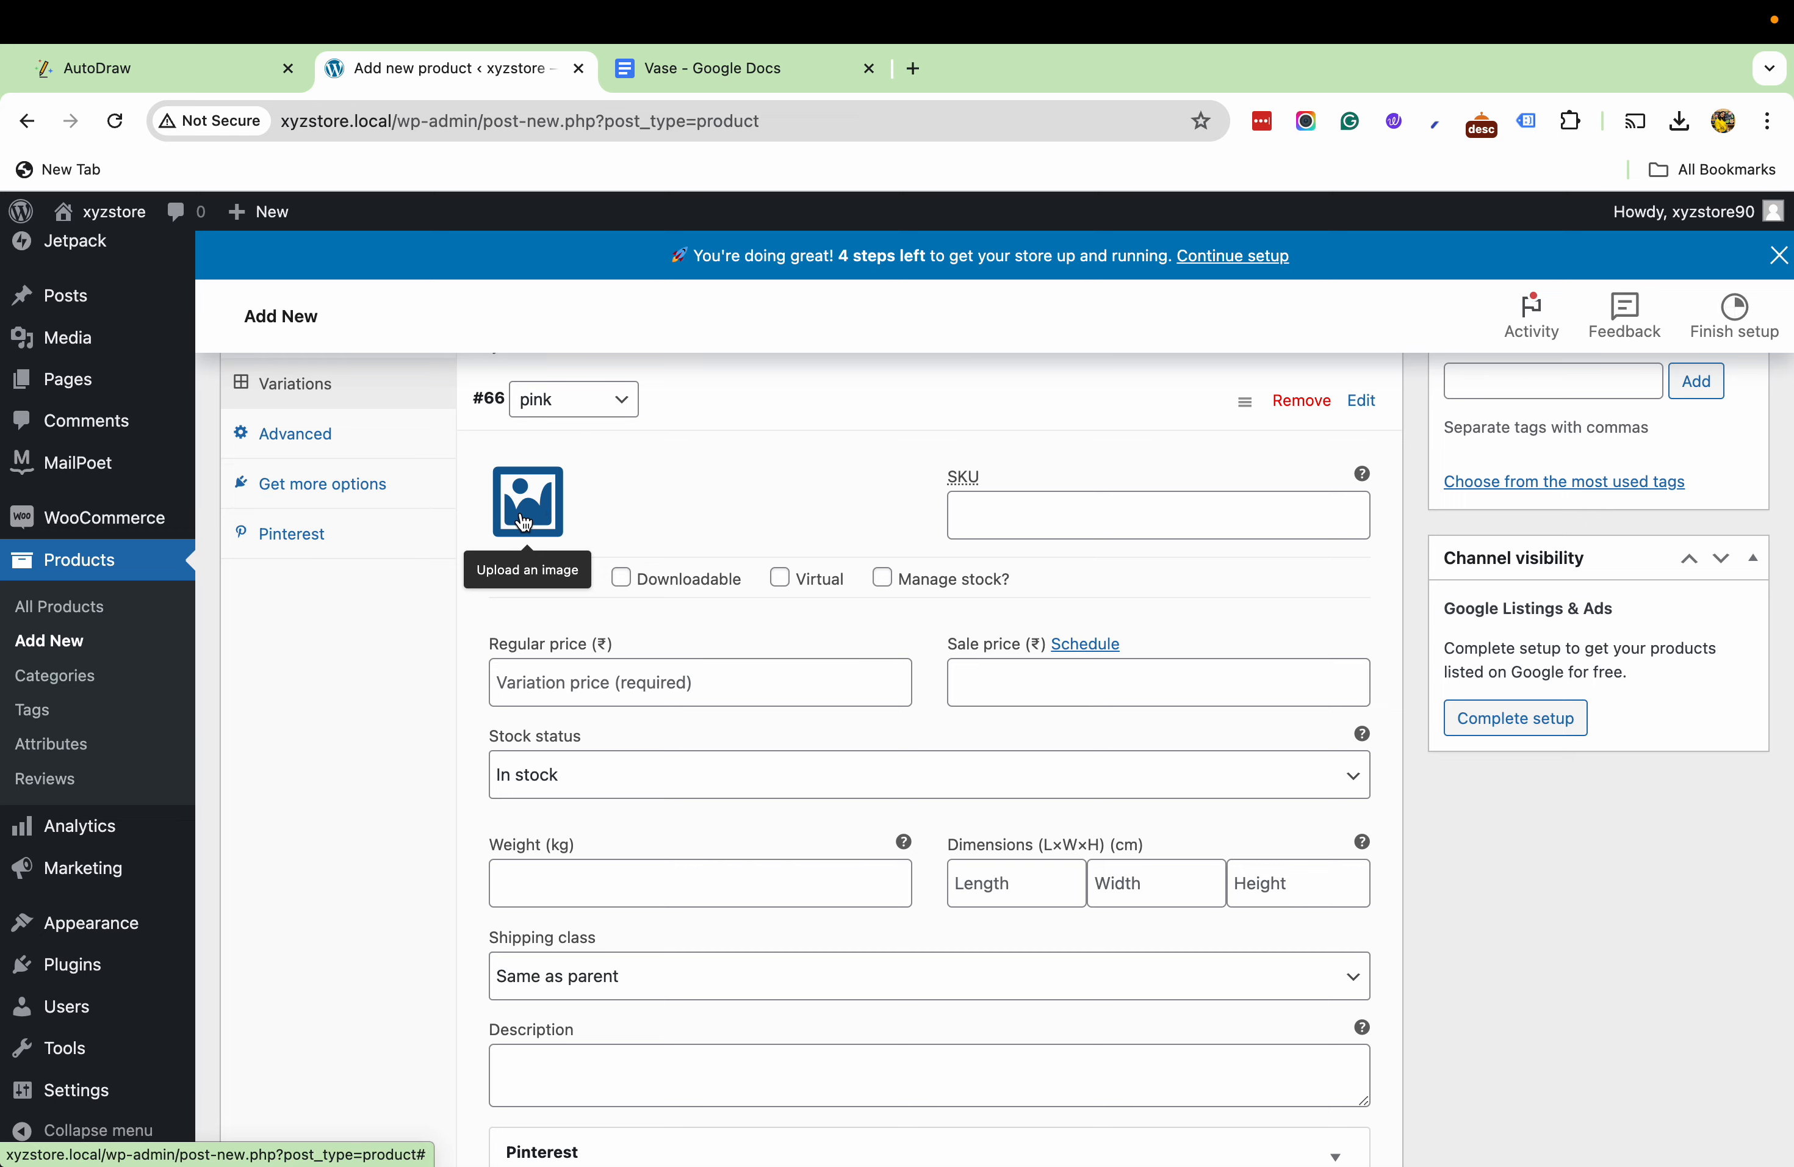
pyautogui.click(525, 523)
pyautogui.click(104, 315)
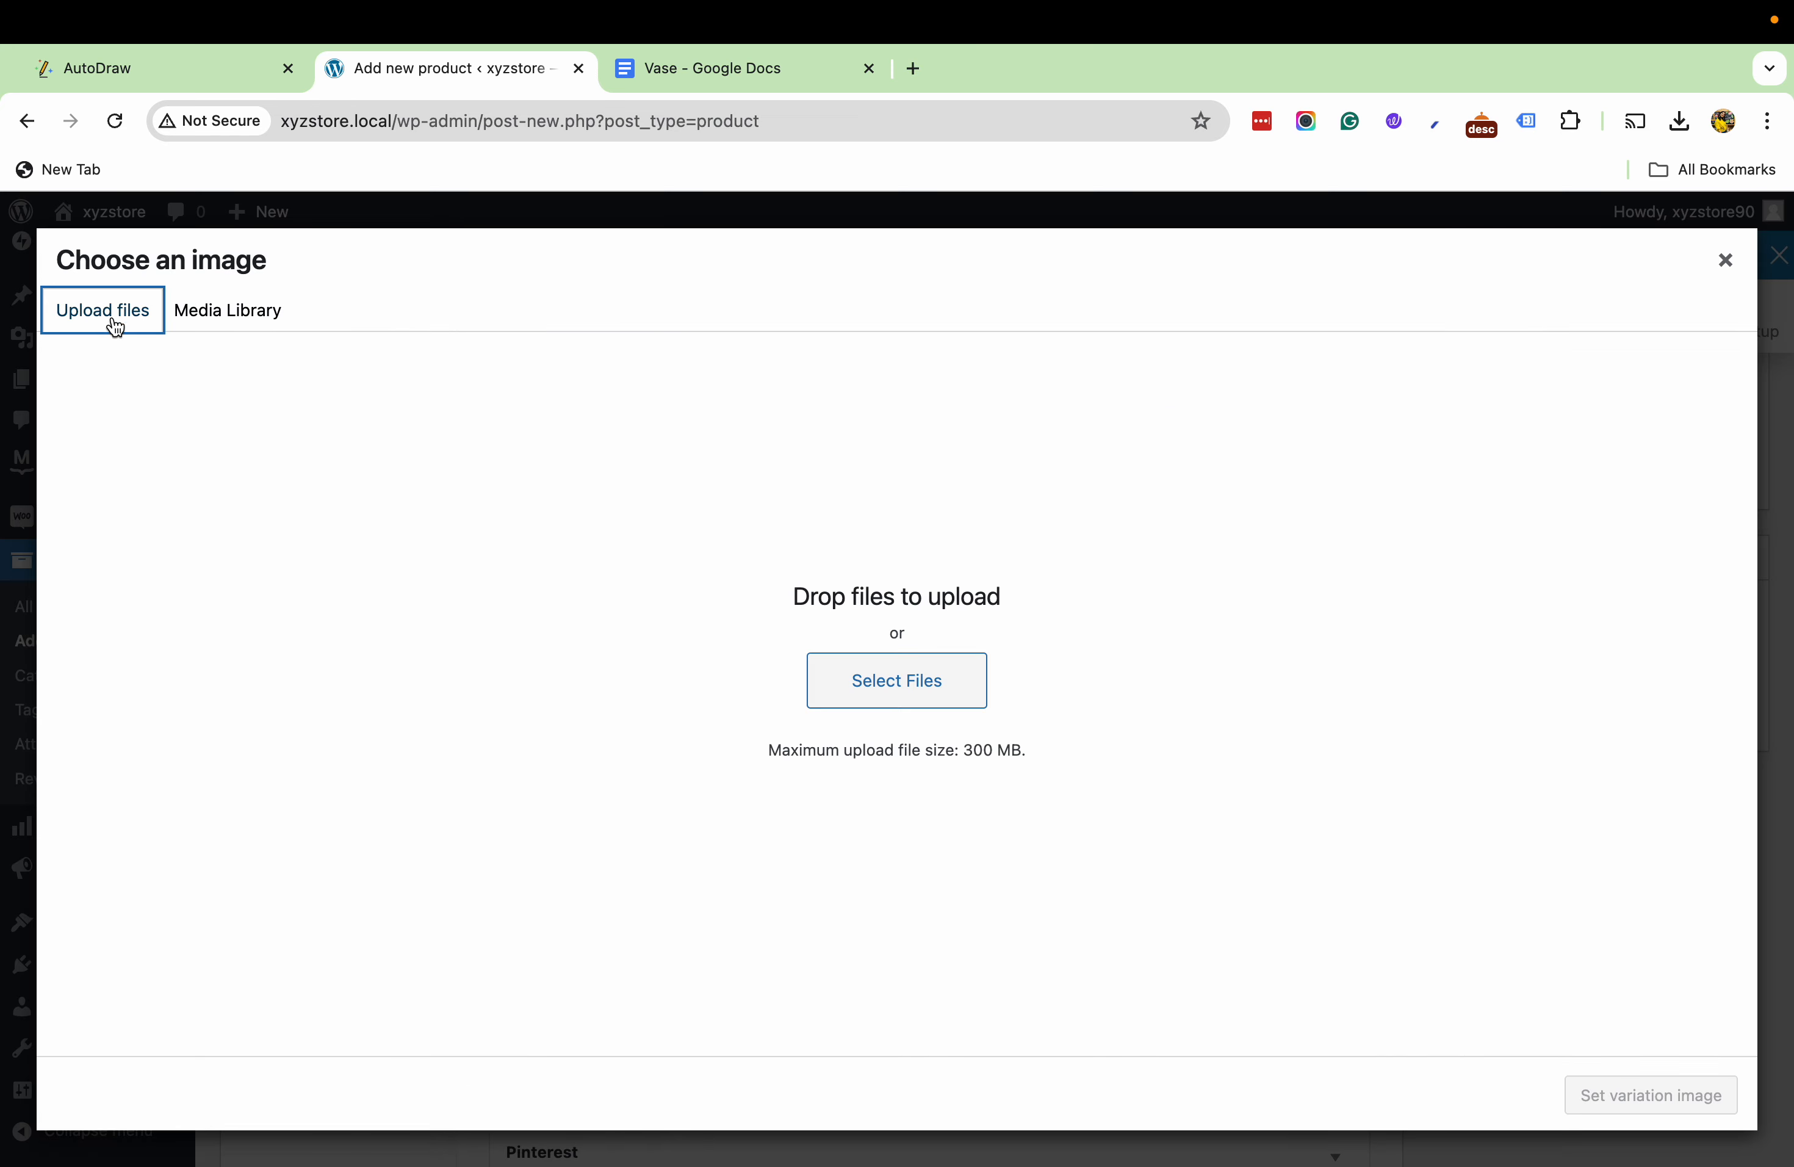
pyautogui.click(884, 693)
pyautogui.moveTo(601, 445); pyautogui.dragTo(1301, 536)
pyautogui.click(1314, 844)
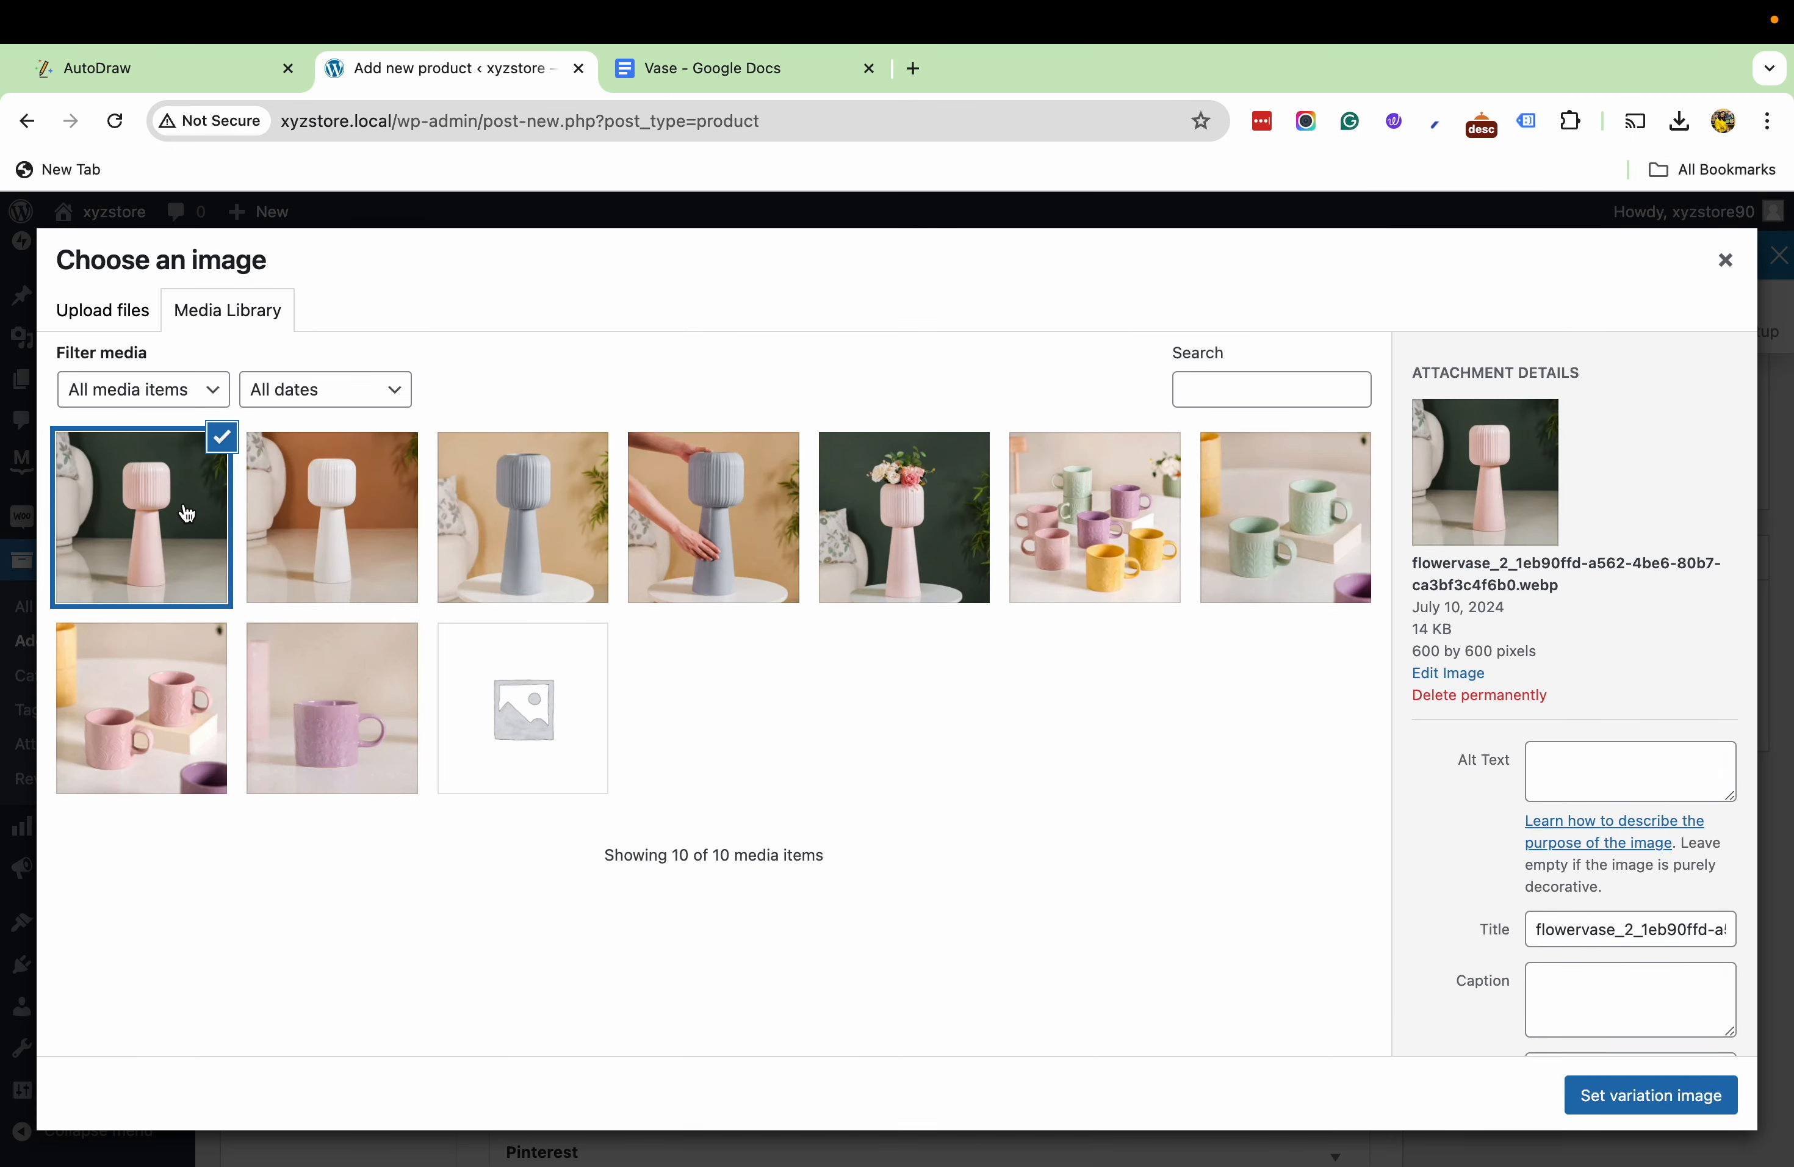
pyautogui.click(1643, 1093)
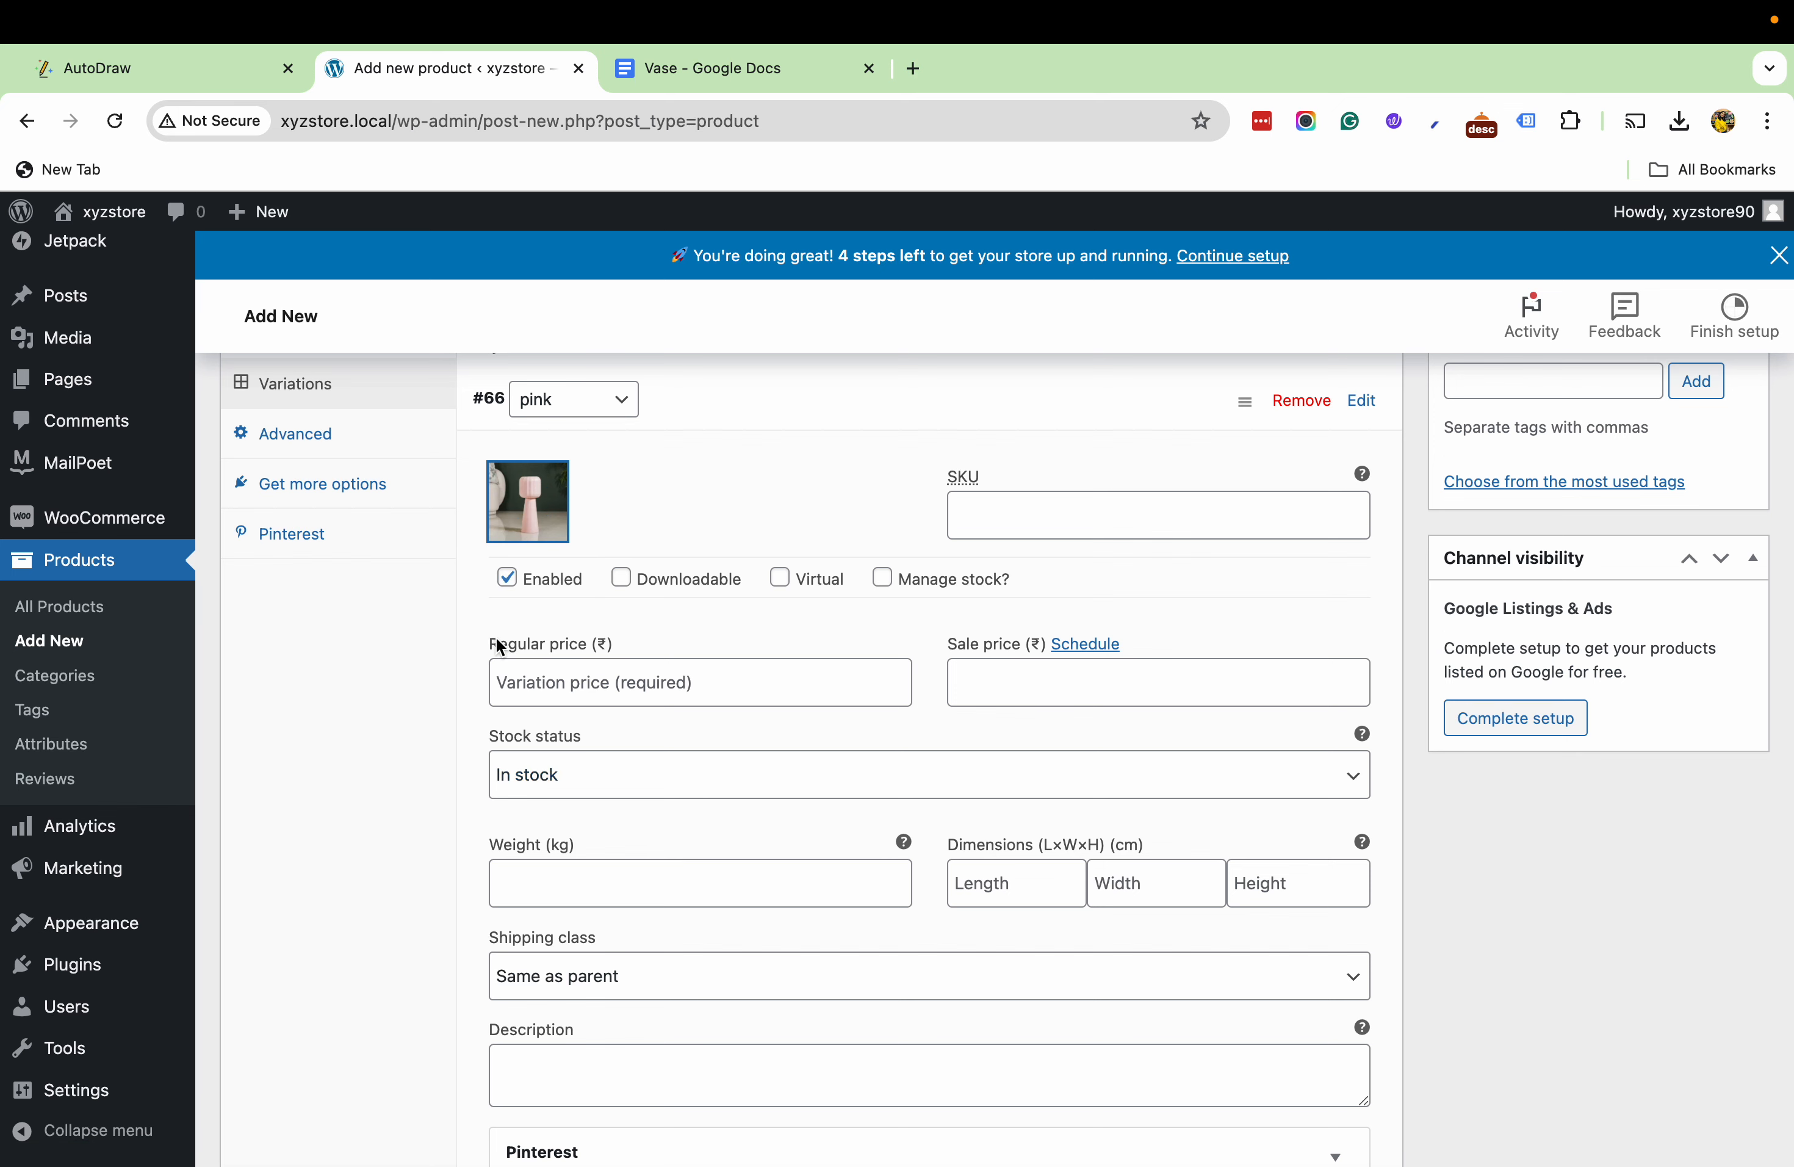
# - Set the pink variation's regular price to 1200
pyautogui.click(514, 676)
pyautogui.write('12')
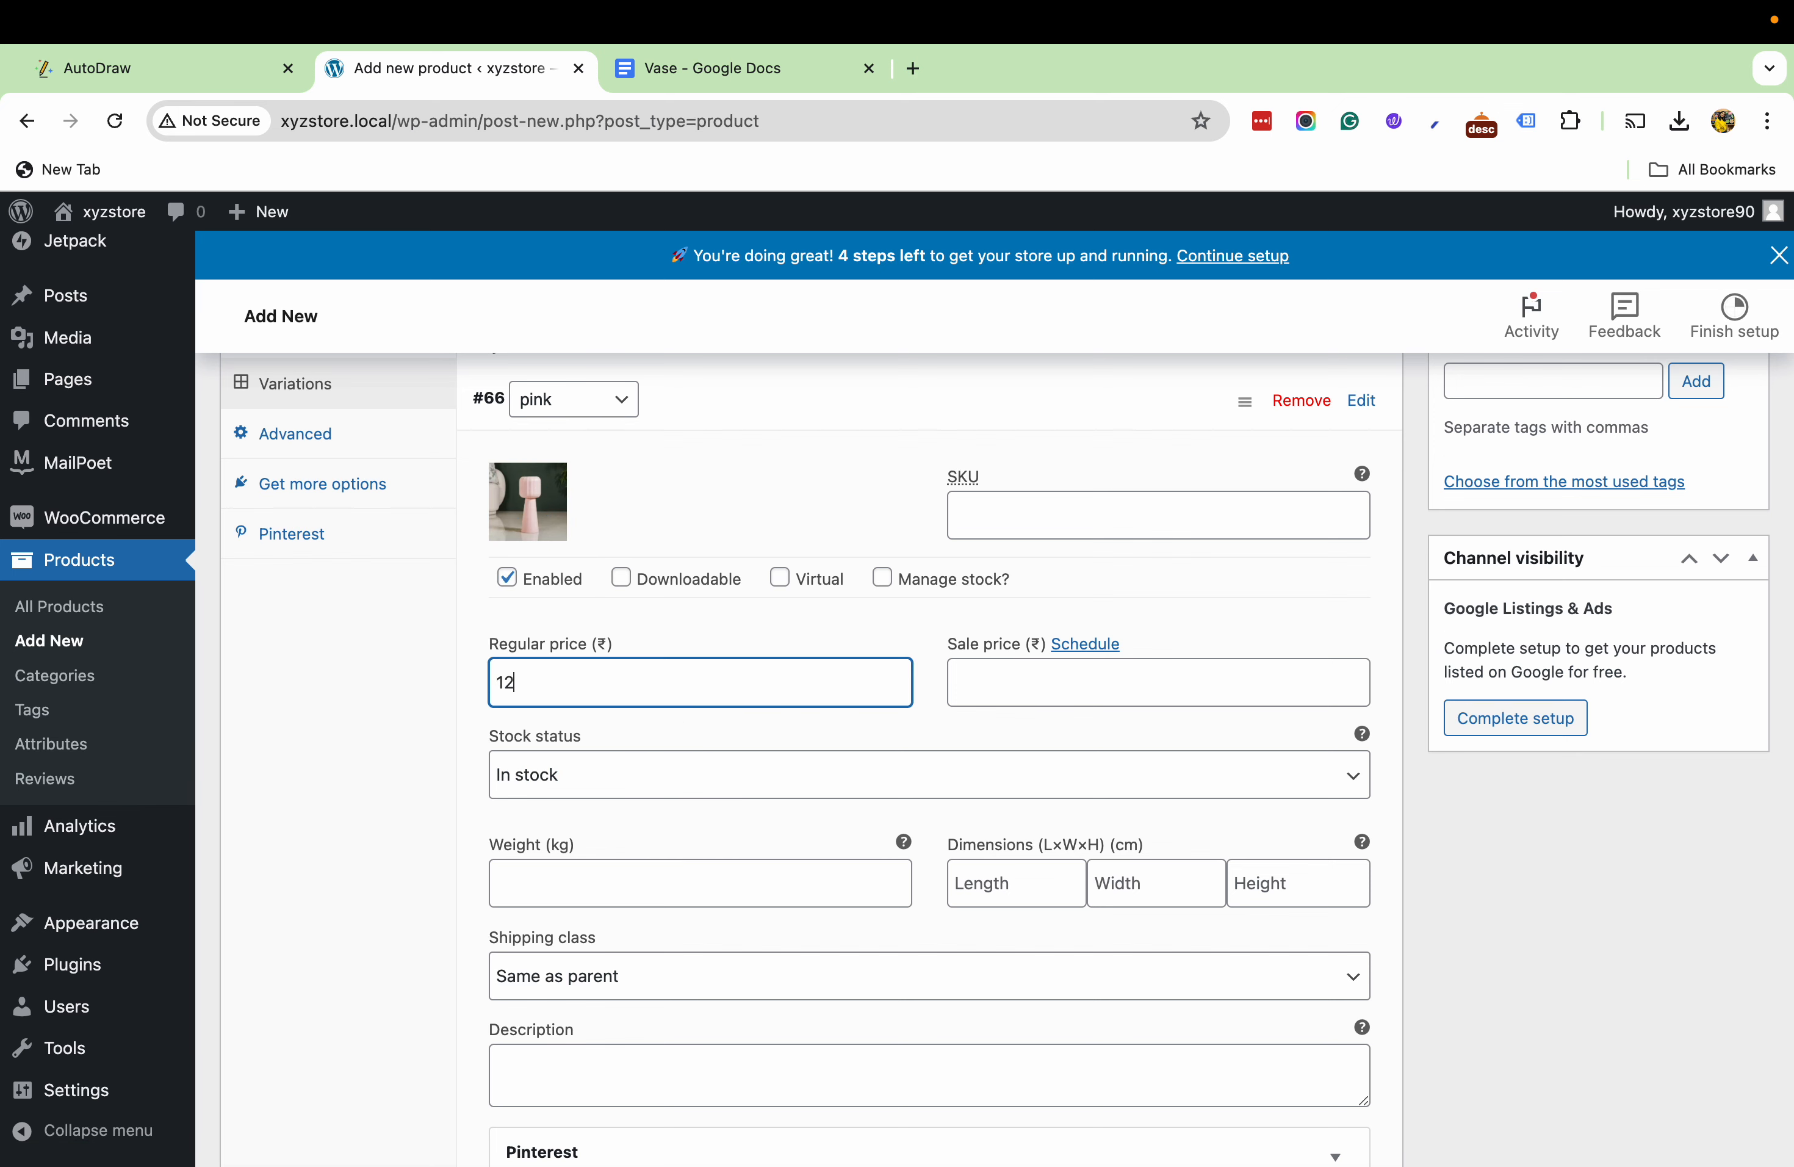
pyautogui.click(461, 805)
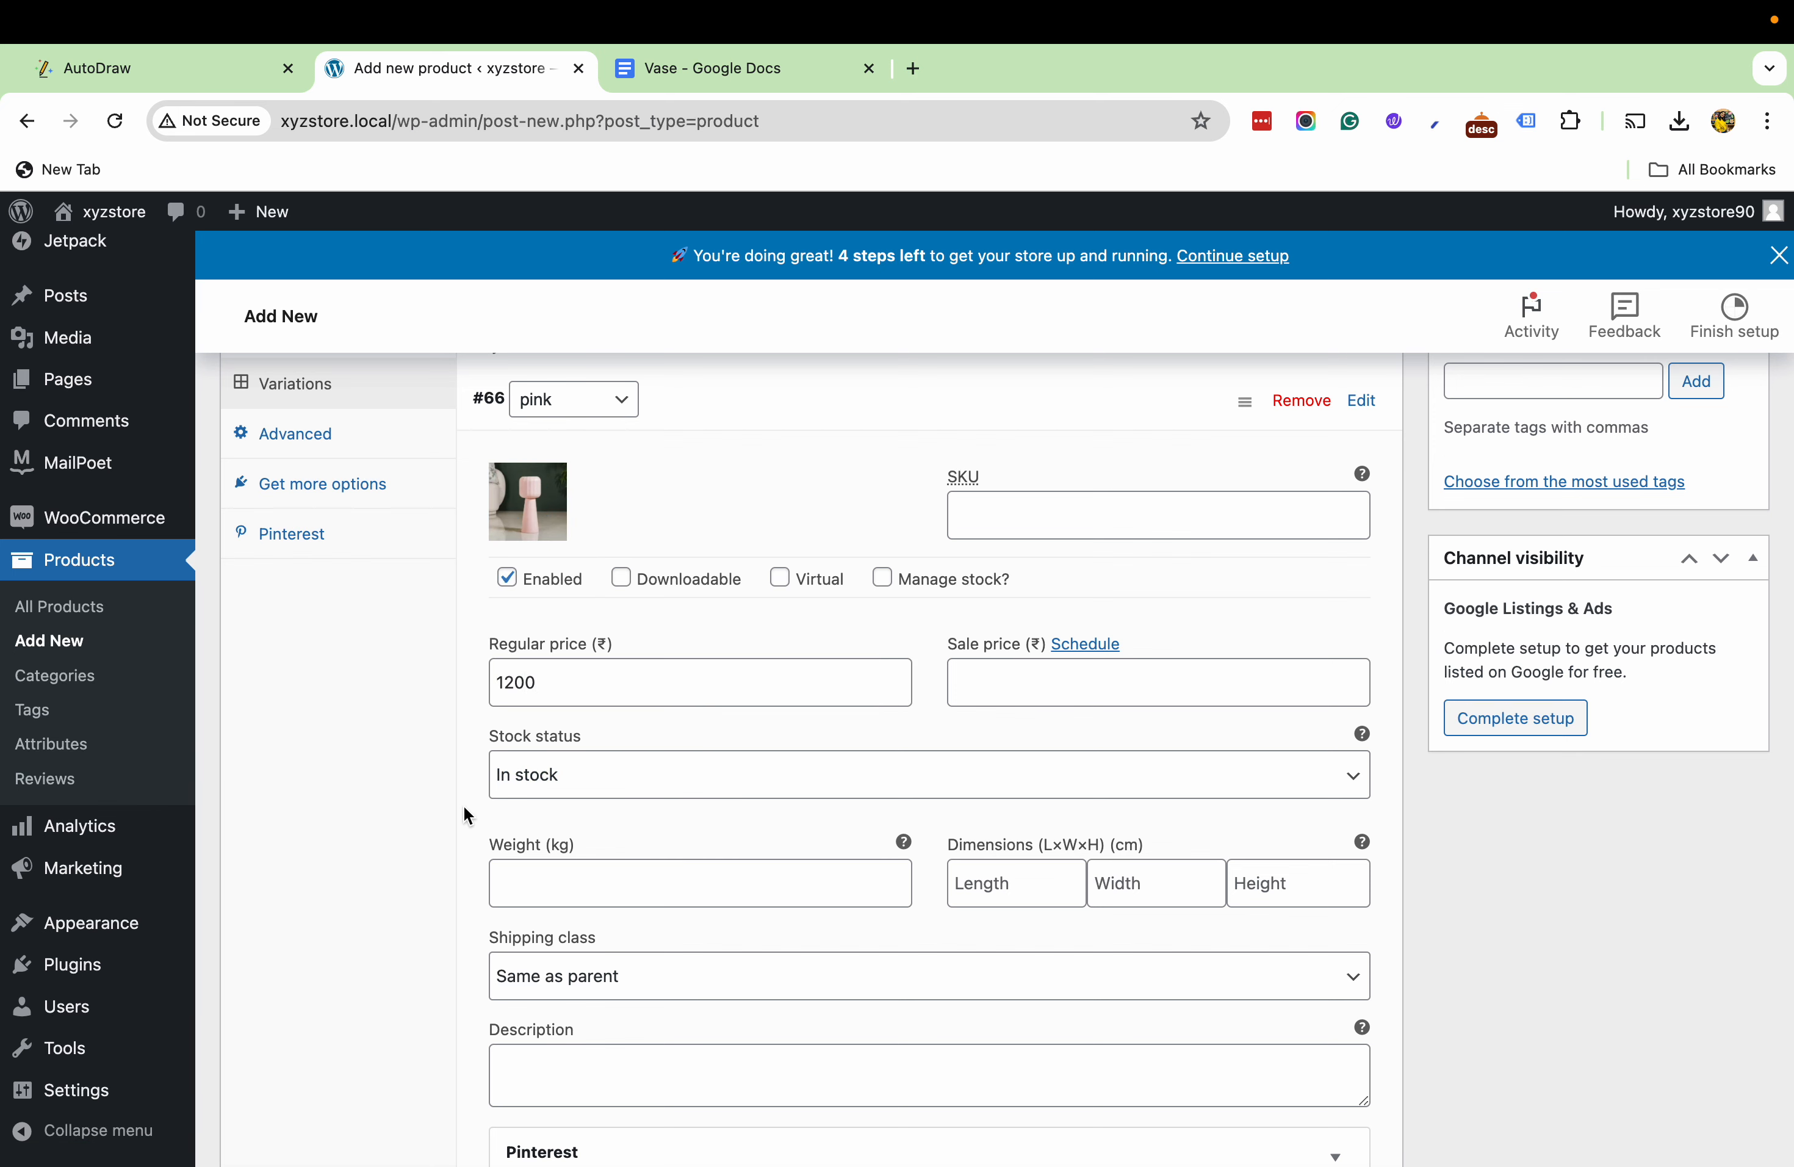
# - Expand the white variation and assign it the white vase photo from the media library
pyautogui.scroll(-1, 464, 804)
pyautogui.scroll(1, 741, 596)
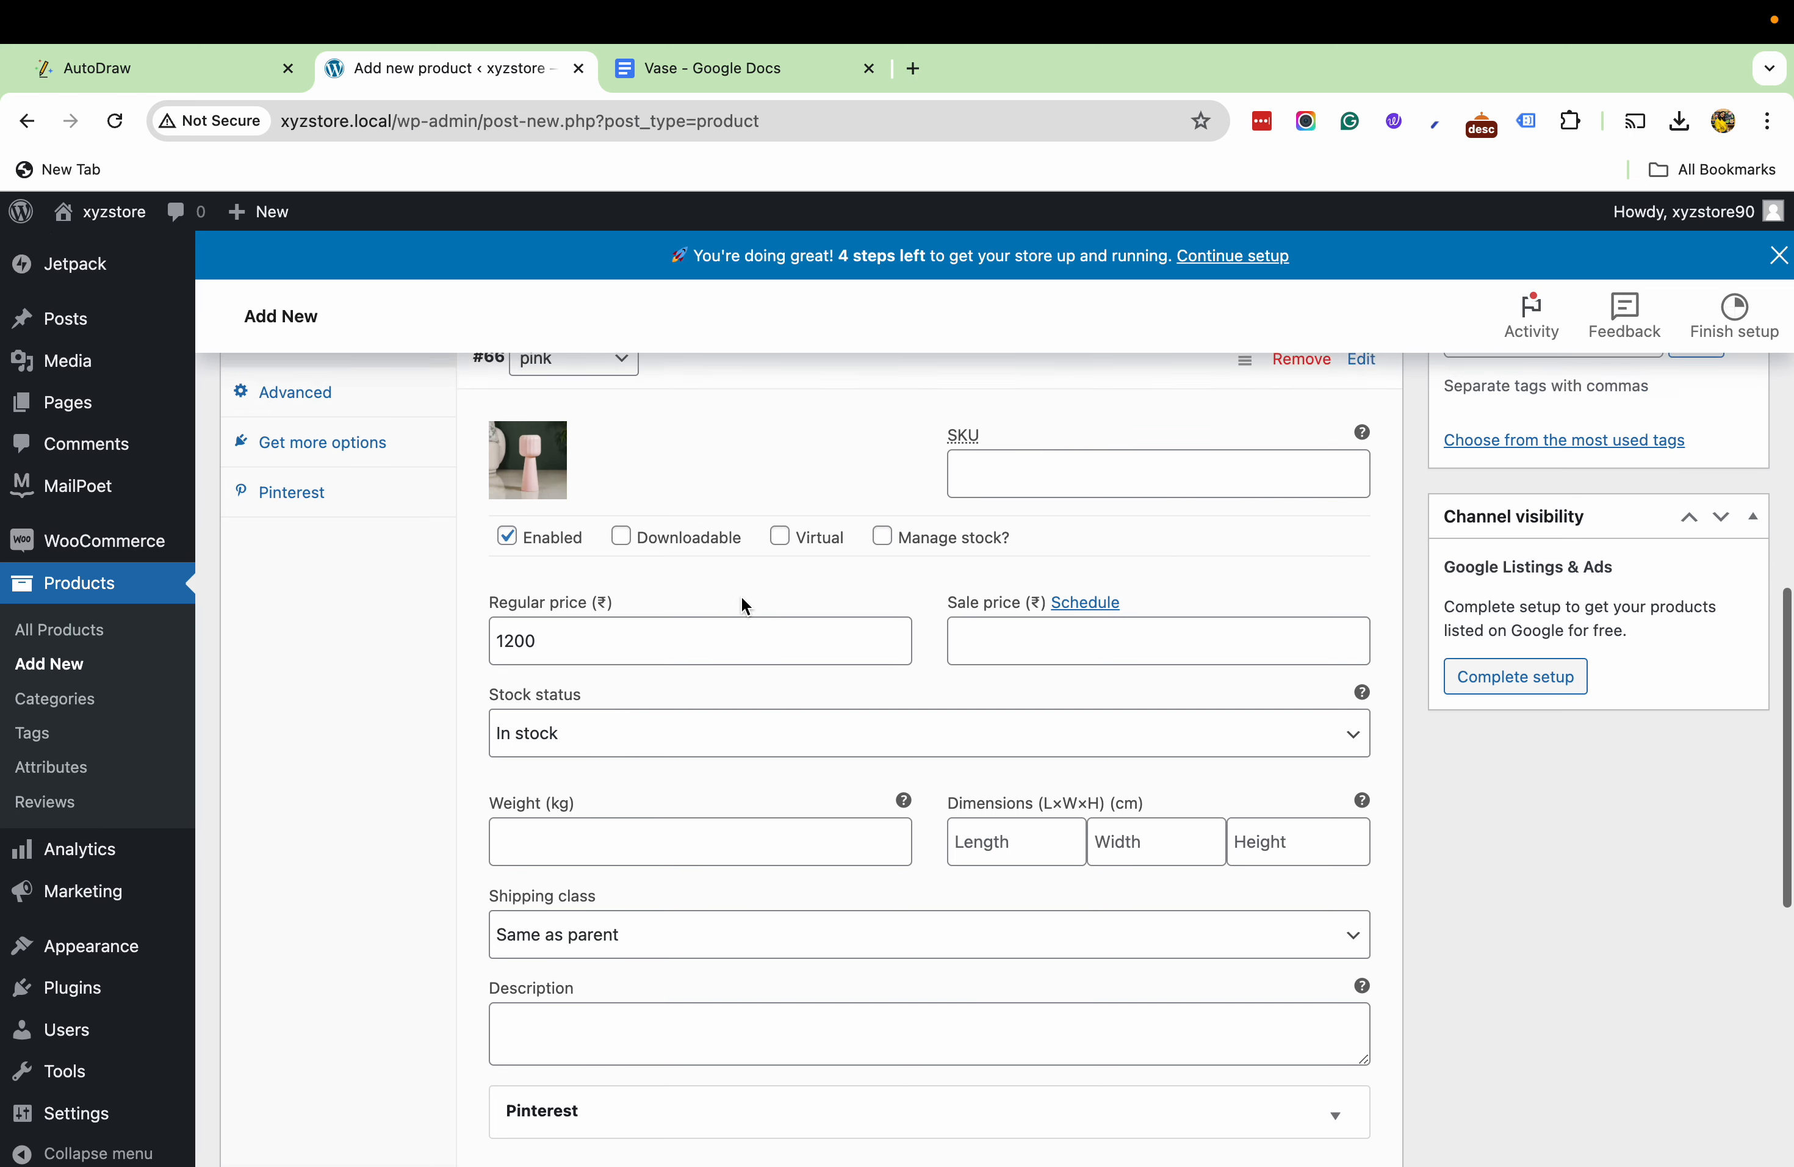
pyautogui.scroll(-4, 994, 673)
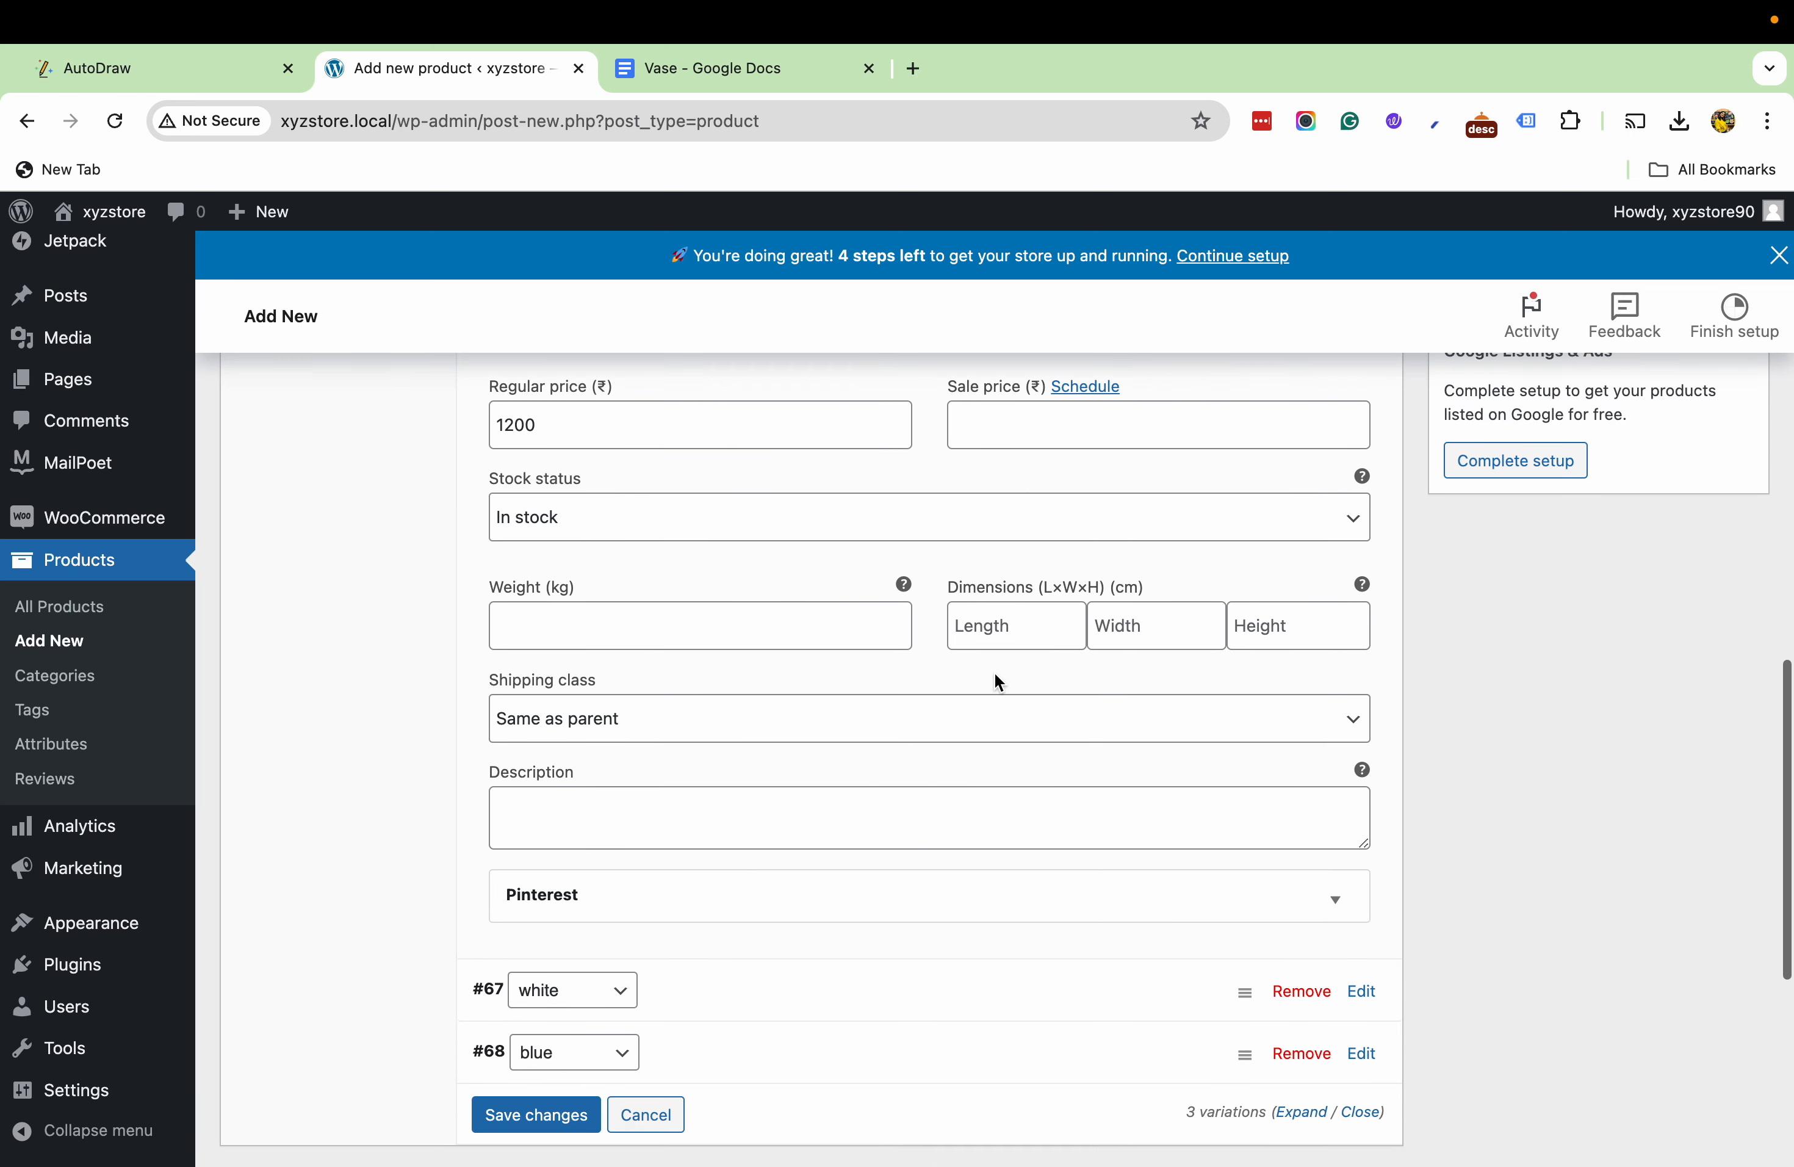
pyautogui.scroll(-3, 775, 834)
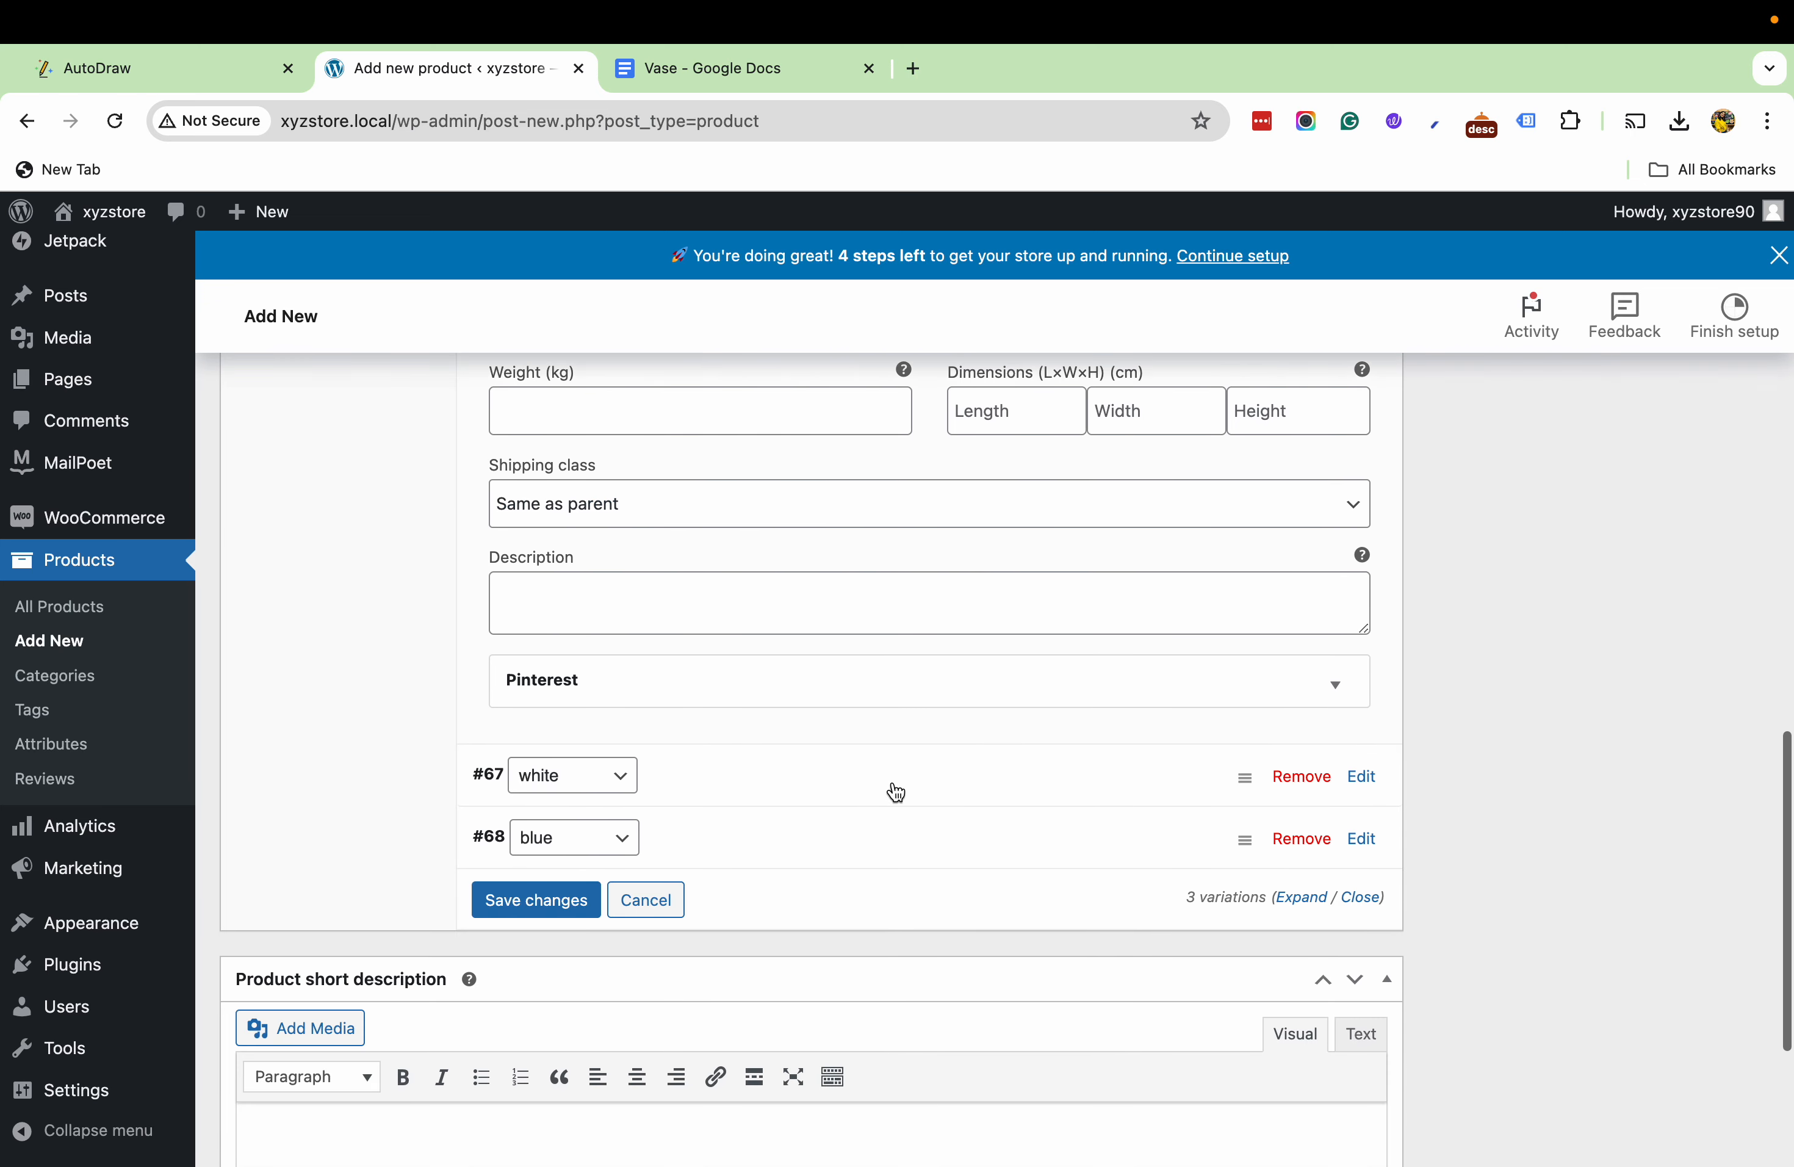
pyautogui.click(894, 790)
pyautogui.scroll(-5, 642, 611)
pyautogui.click(528, 521)
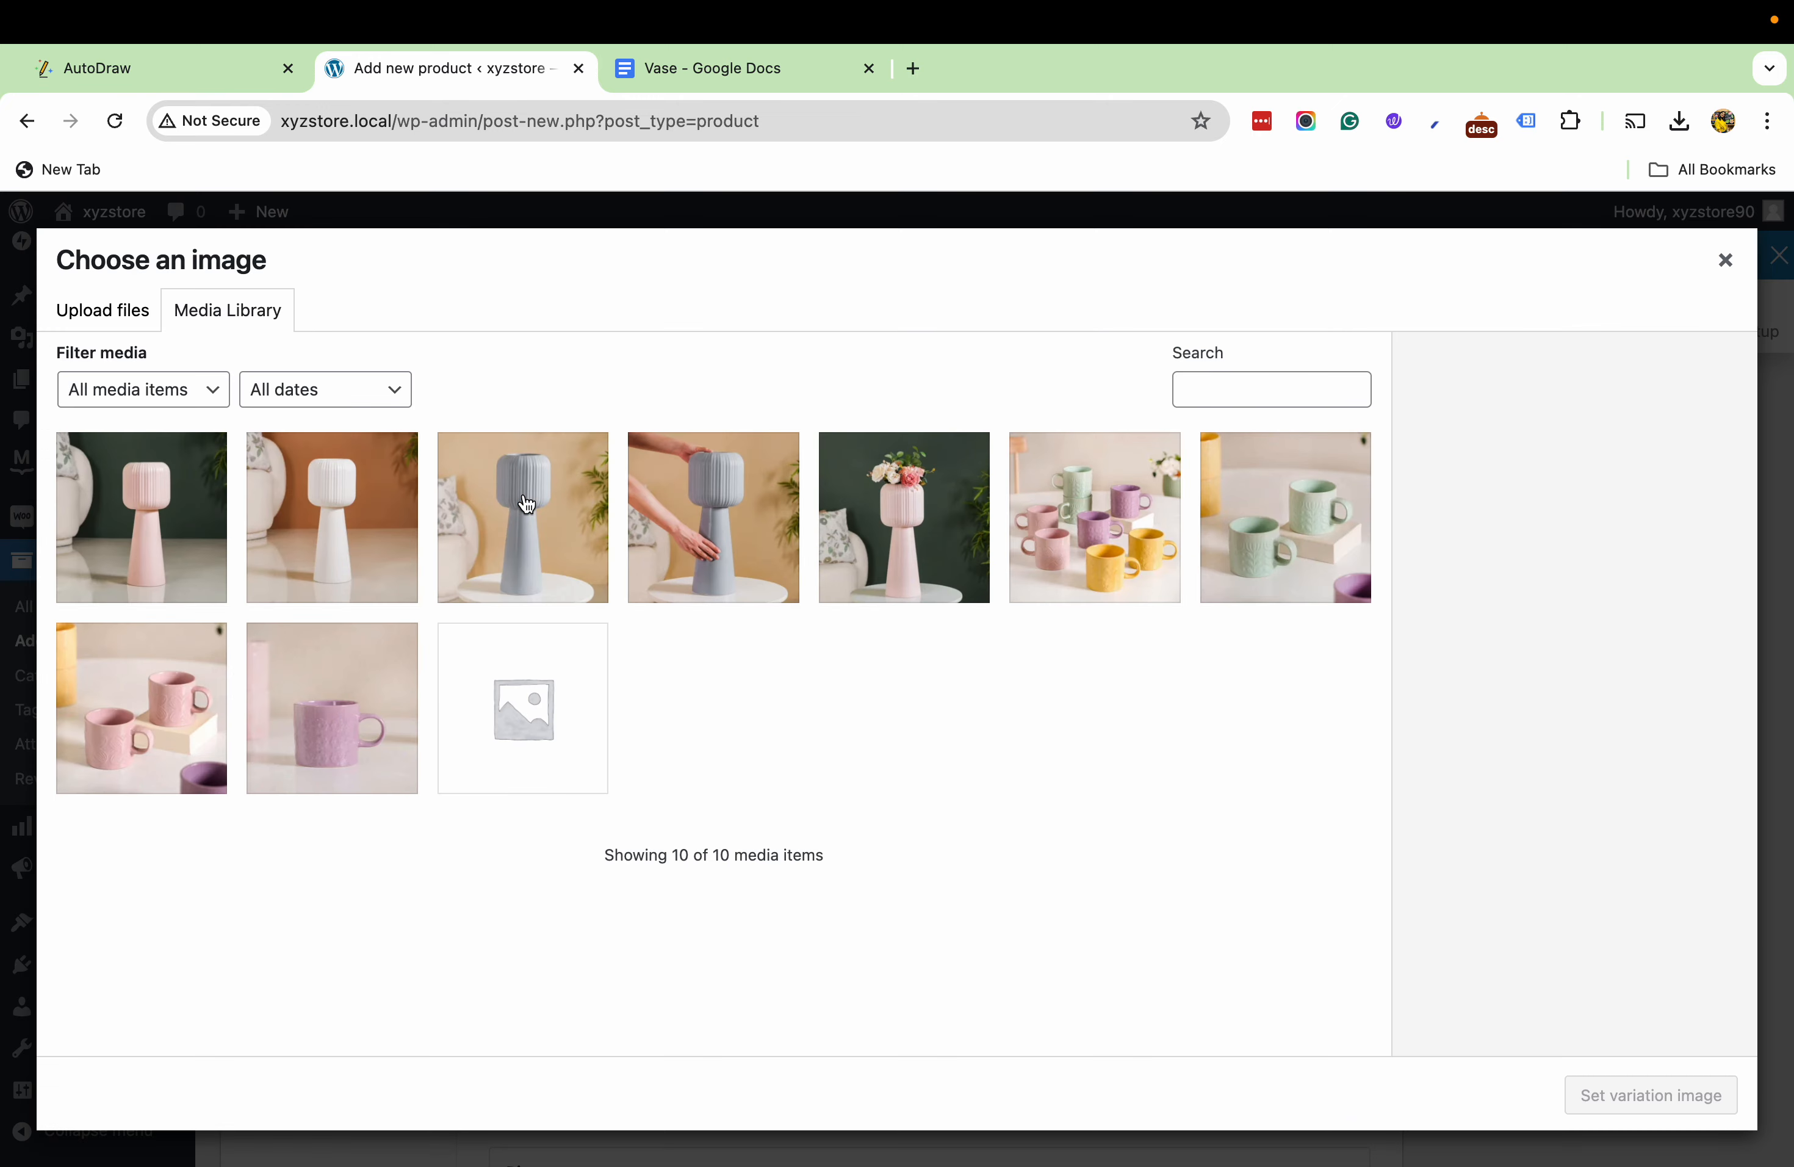
pyautogui.click(254, 506)
pyautogui.click(1580, 1093)
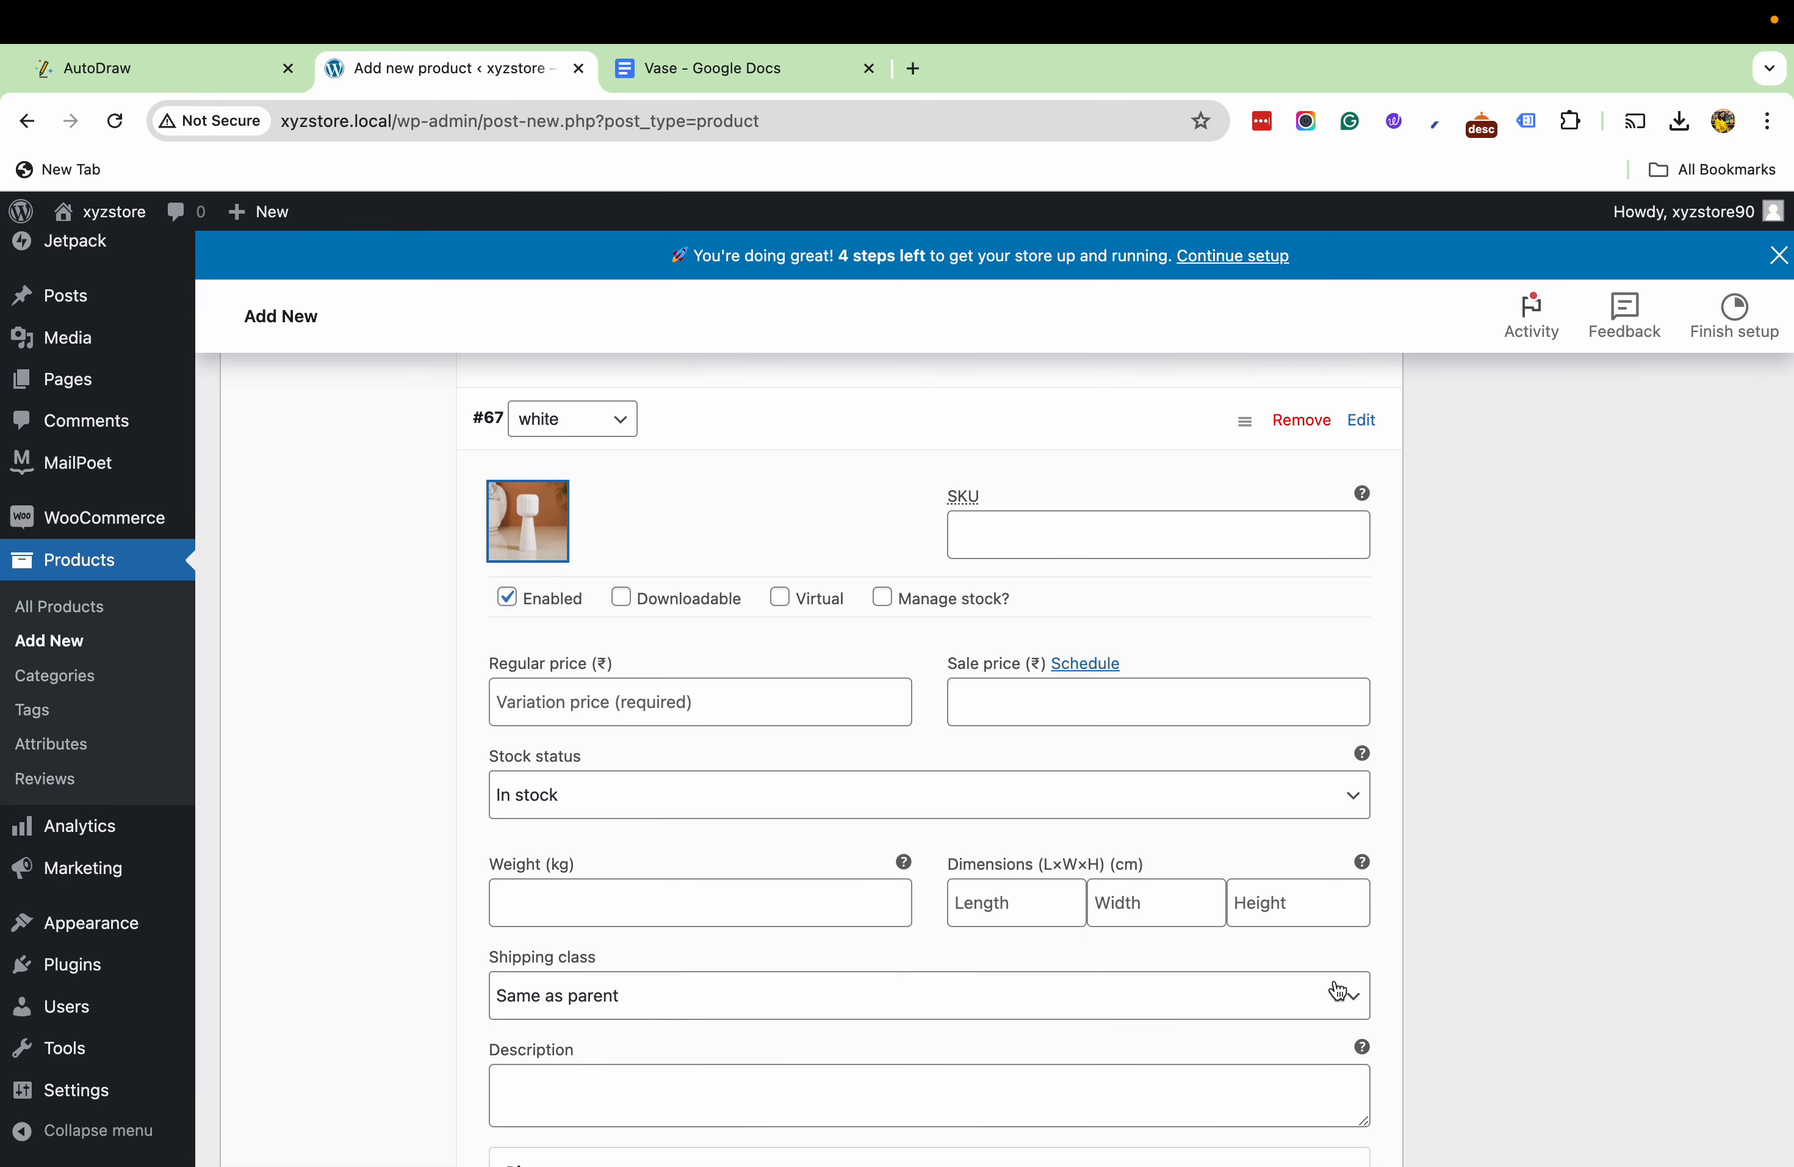
# - Set the white variation's regular price to 1500
pyautogui.scroll(-2, 937, 798)
pyautogui.click(1016, 579)
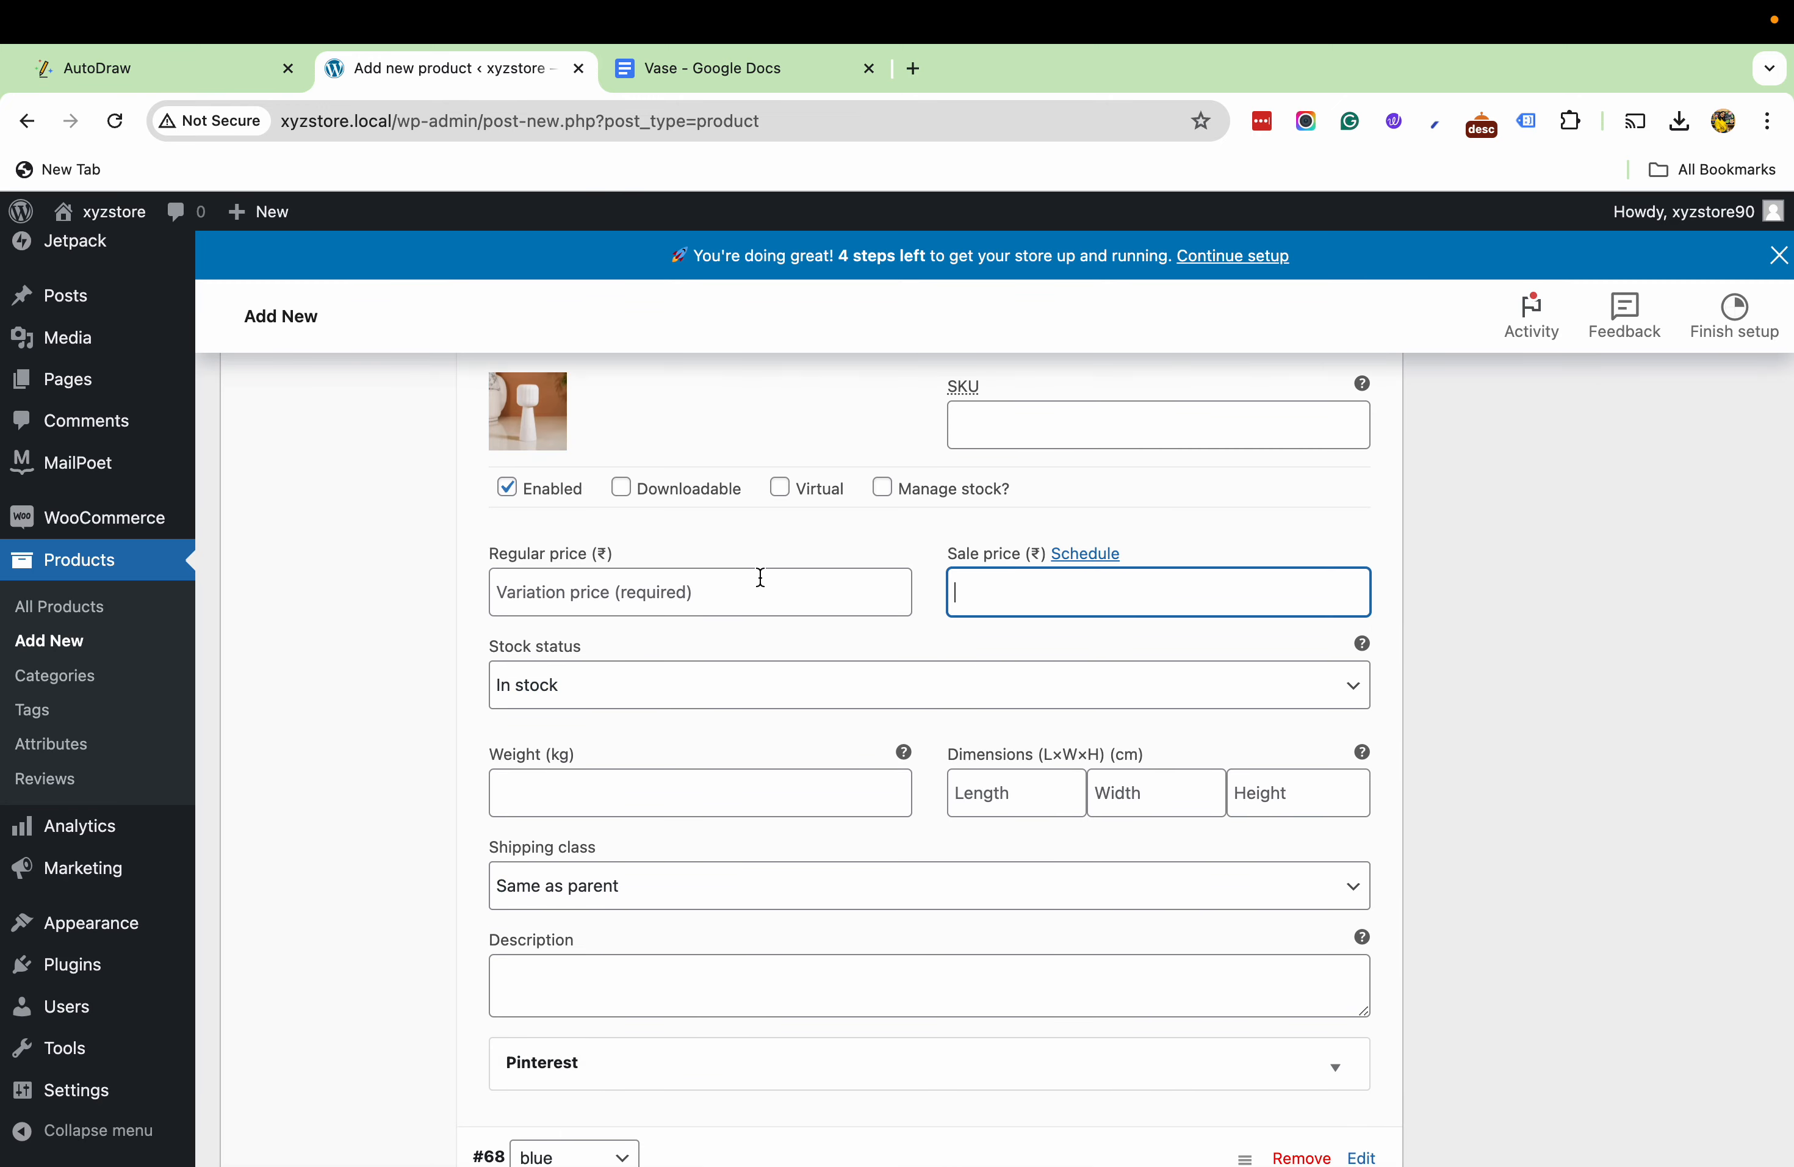
pyautogui.click(595, 587)
pyautogui.write('1500')
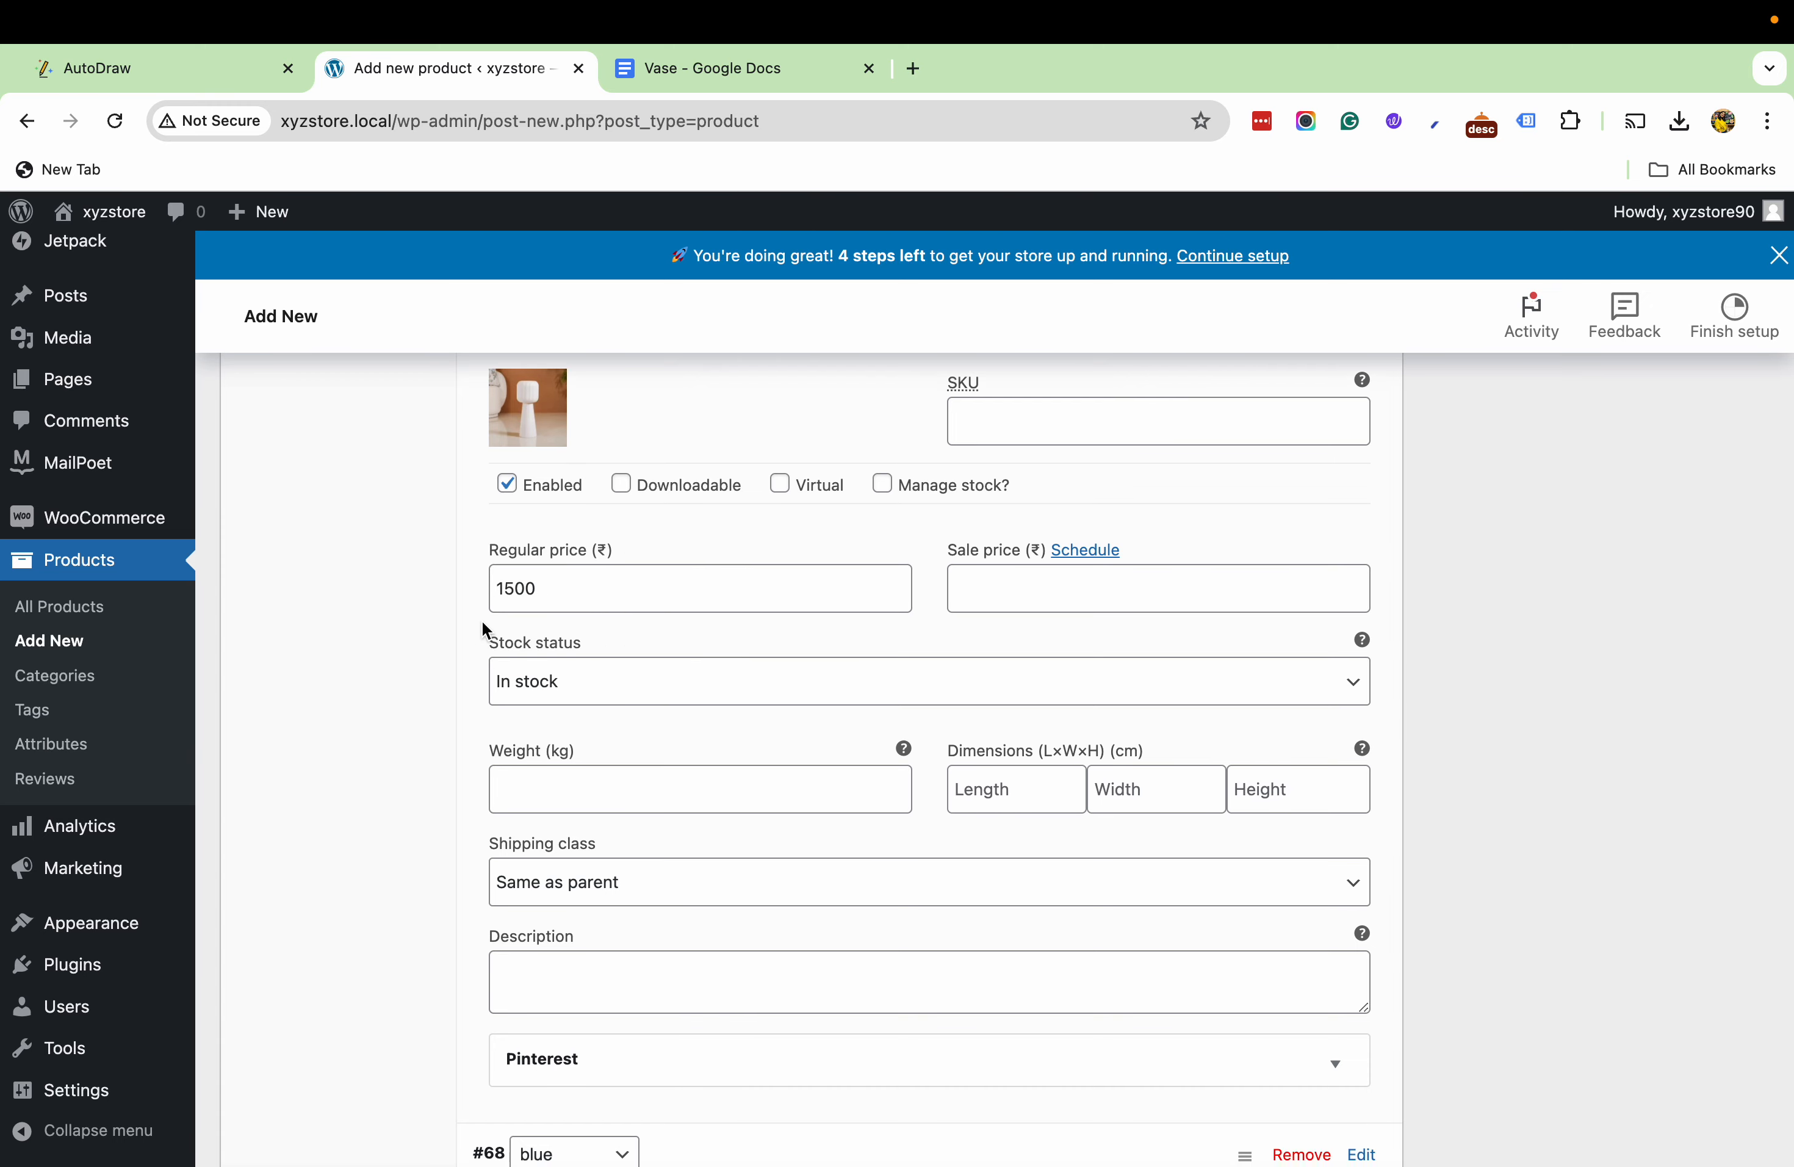
pyautogui.scroll(-3, 482, 620)
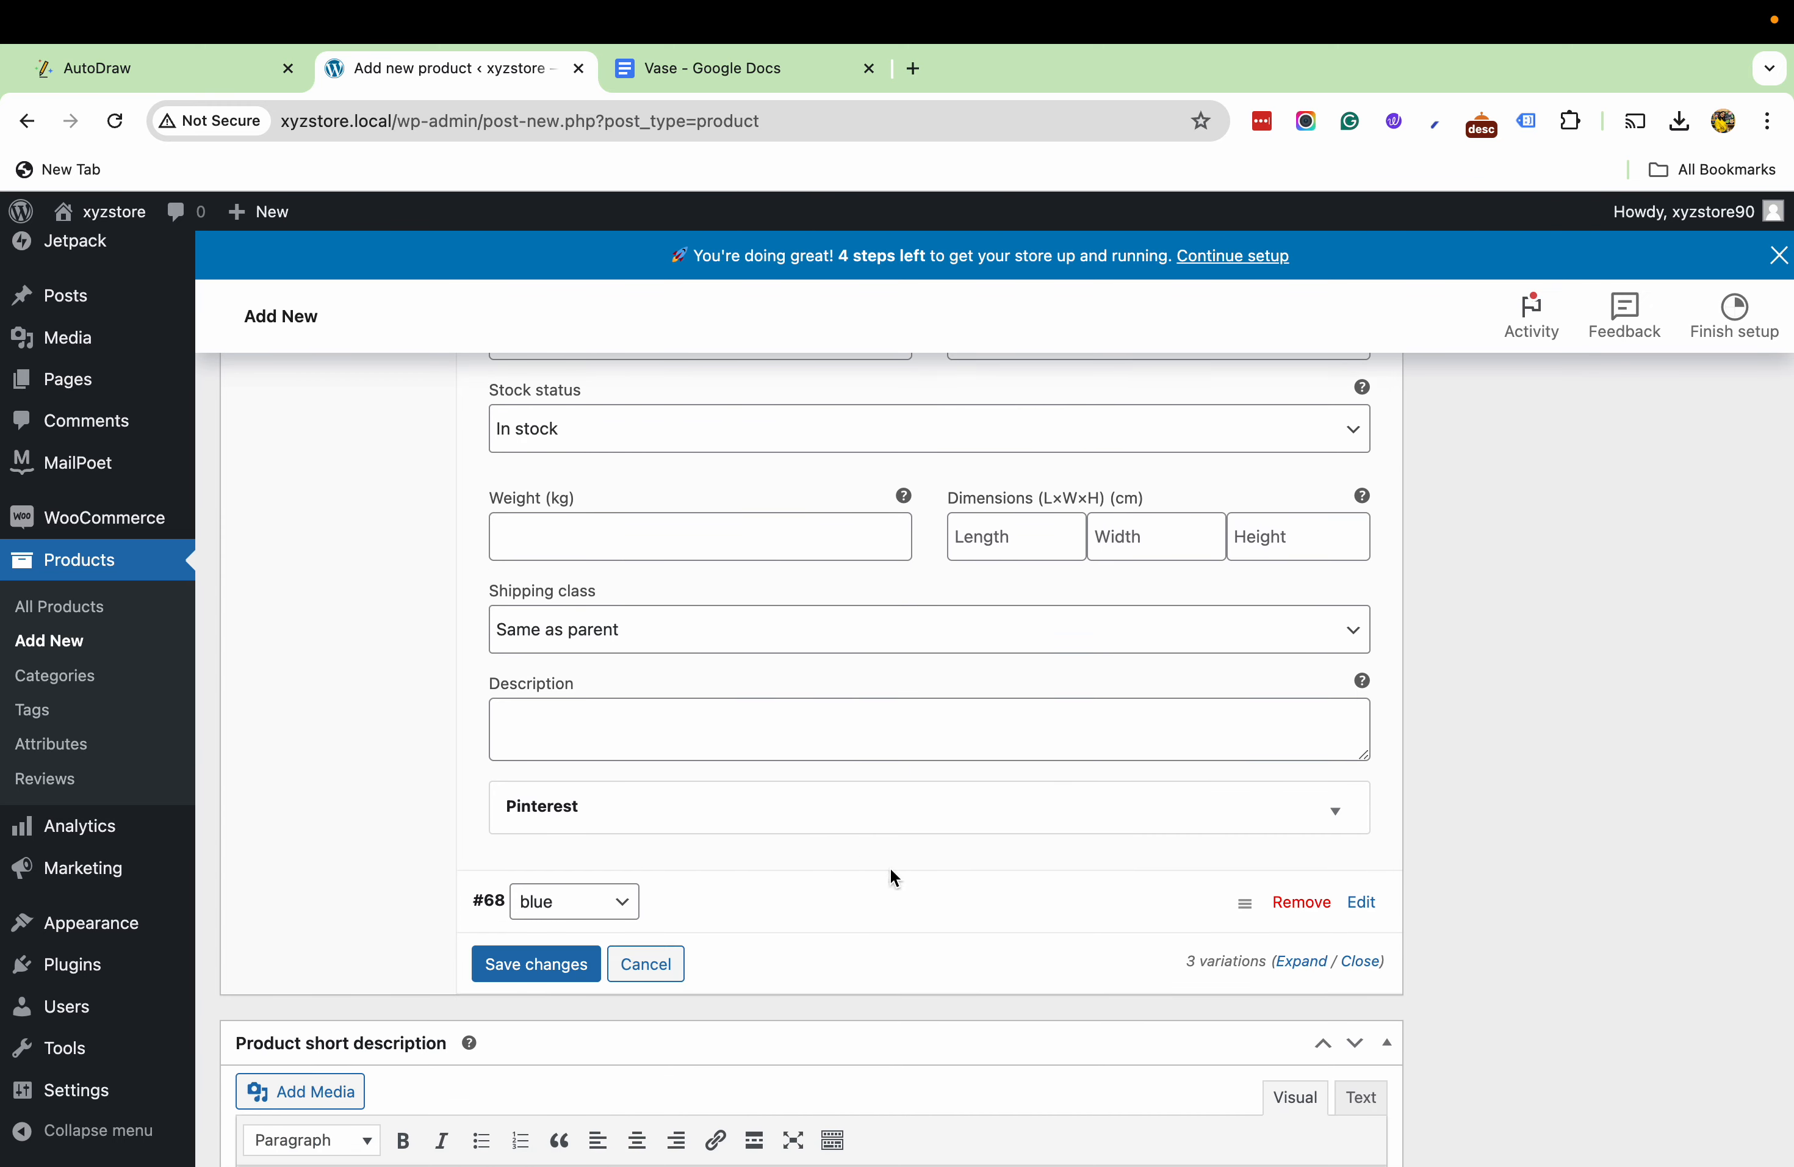
# - Expand the blue variation and assign it the blue-grey vase photo without the hands from the media library
pyautogui.click(910, 913)
pyautogui.scroll(-5, 909, 915)
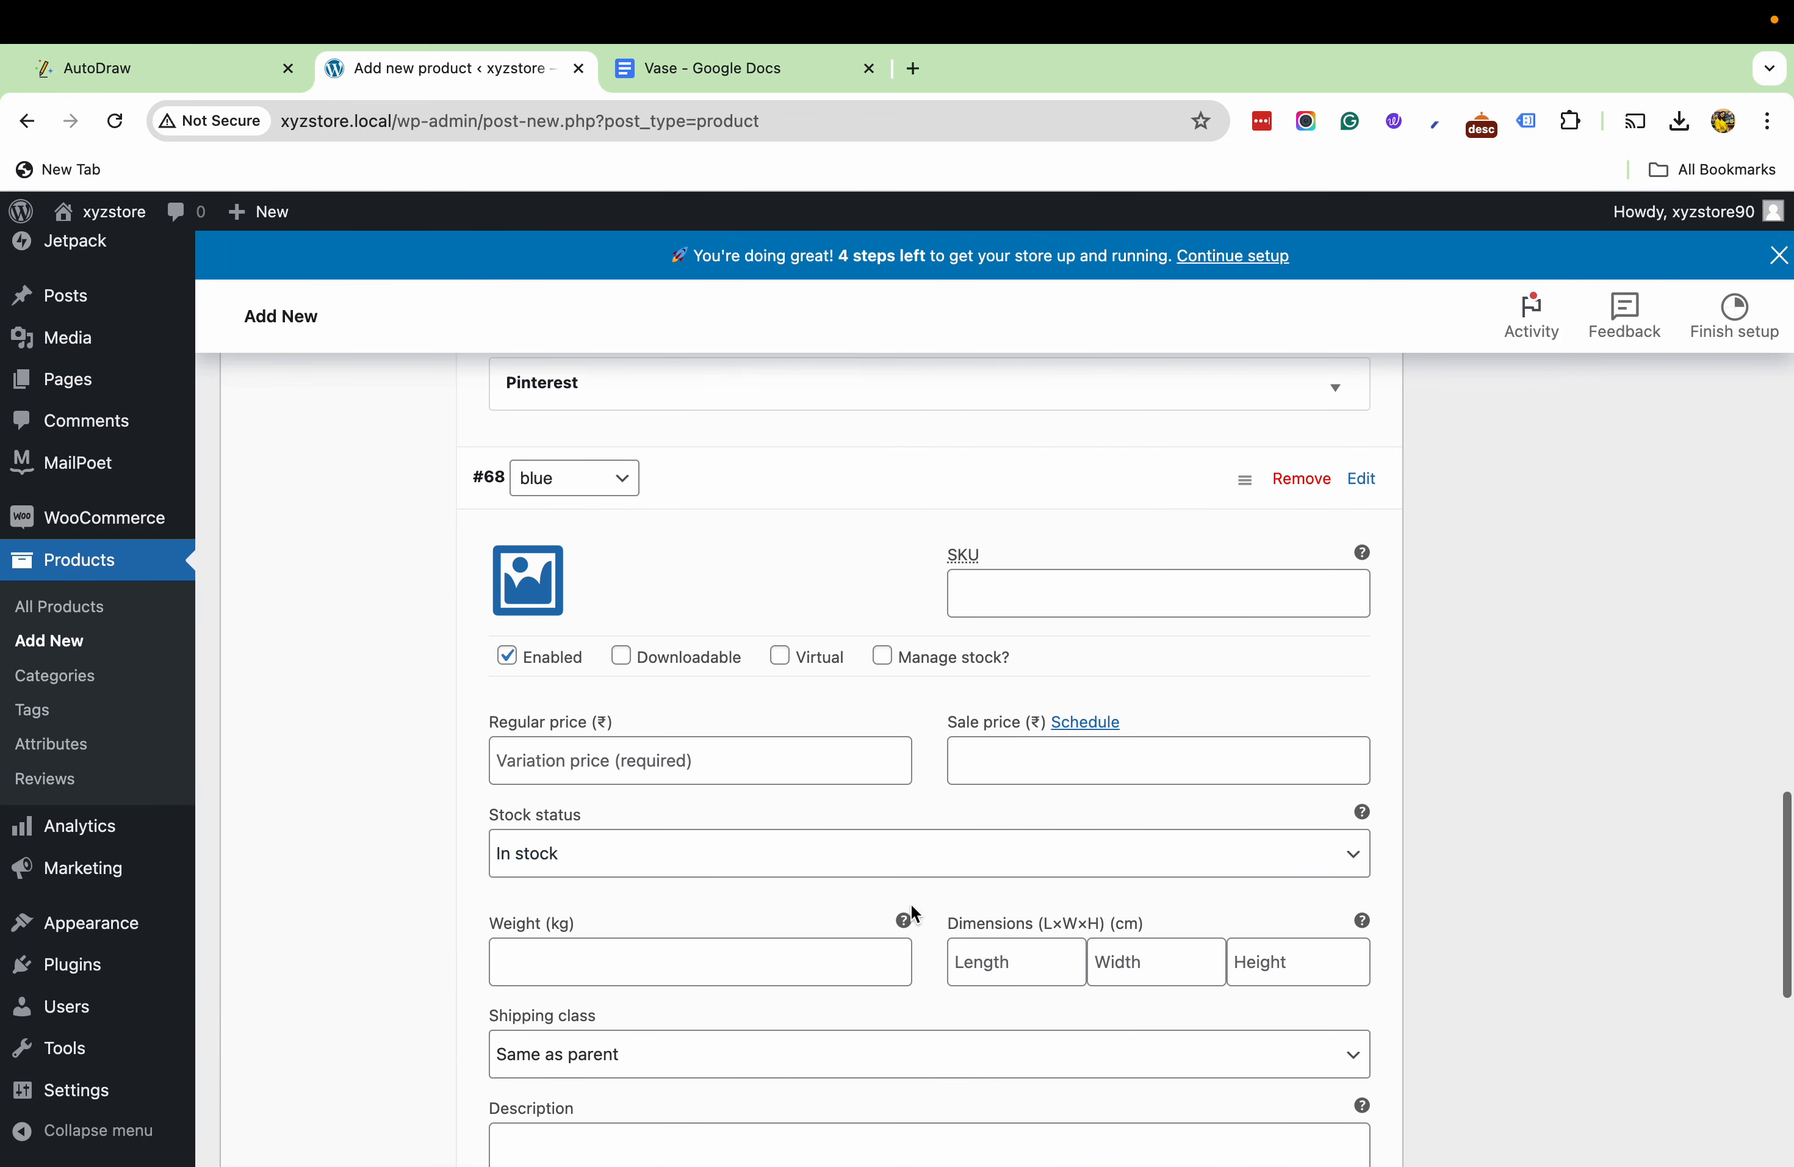
pyautogui.click(509, 604)
pyautogui.click(506, 534)
pyautogui.click(1596, 1095)
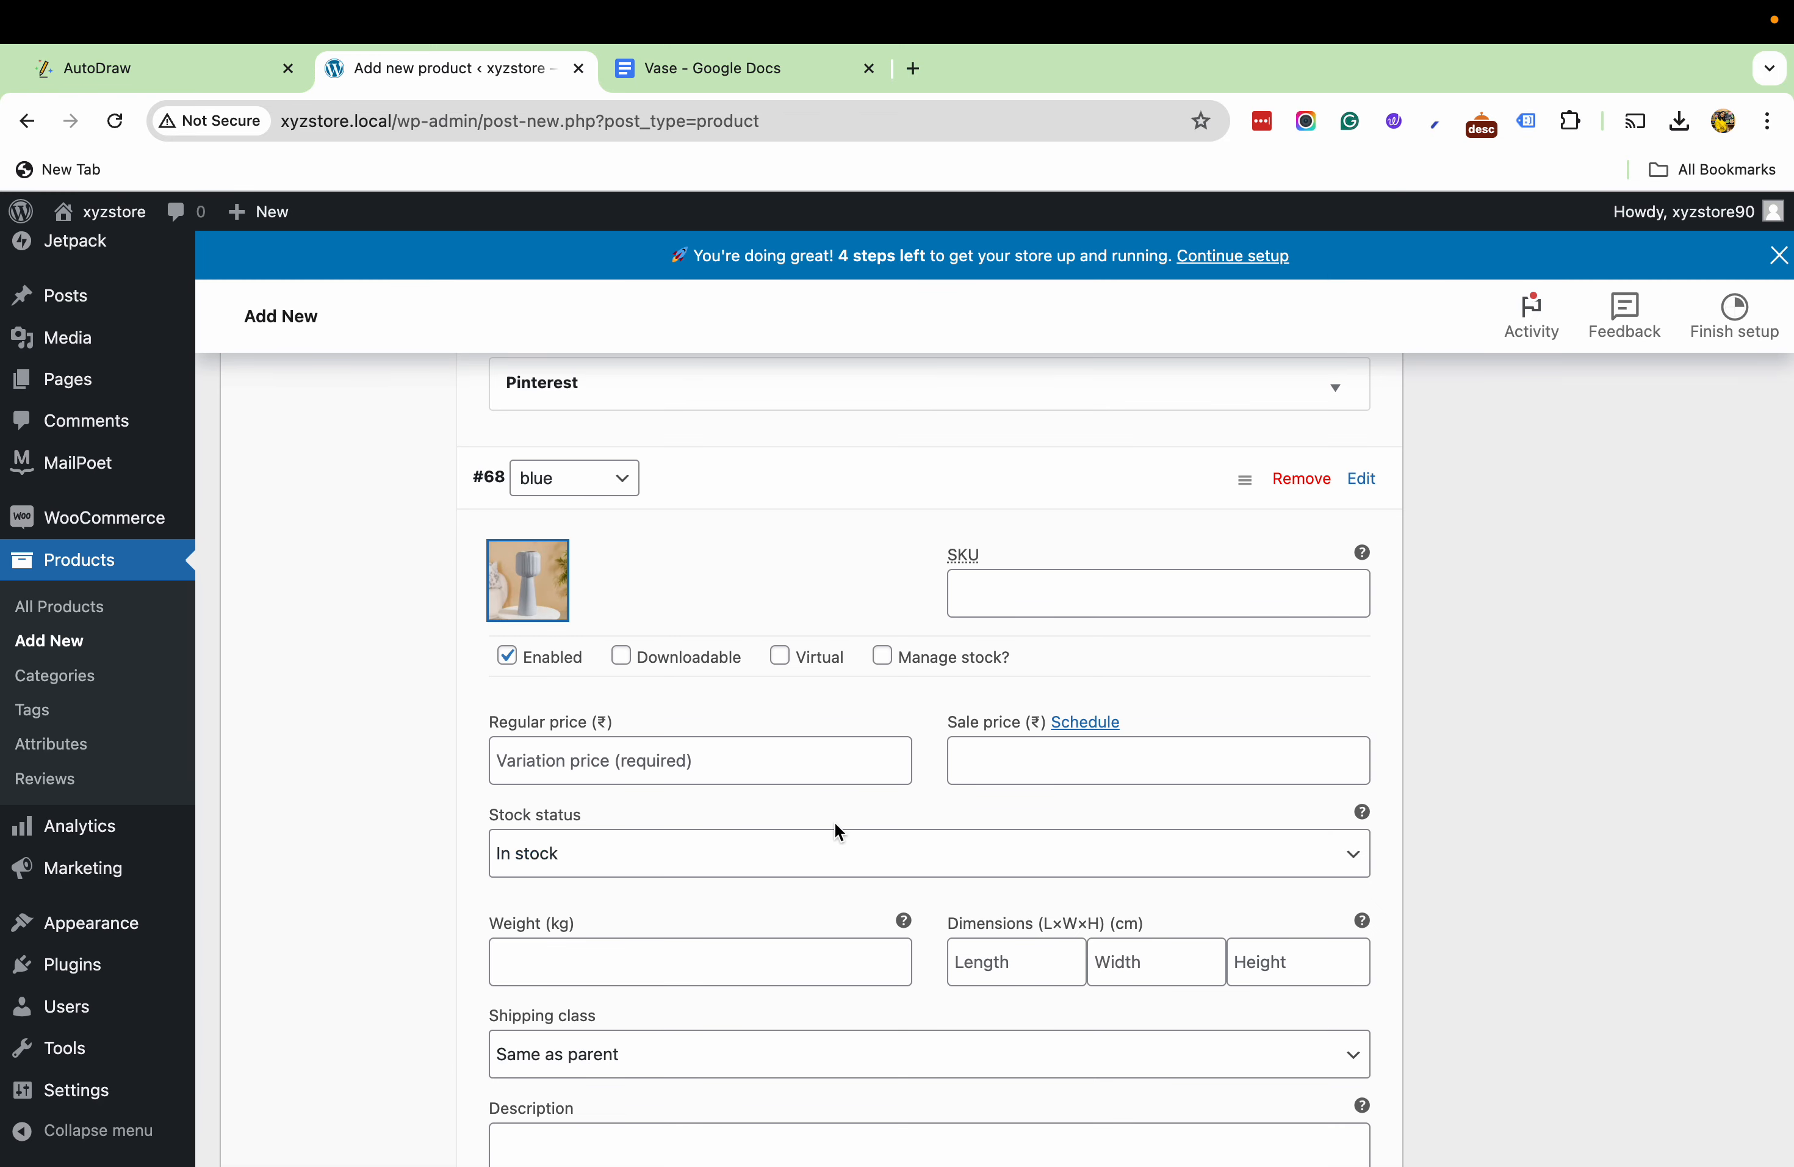
# - Set the blue variation's regular price to 850 and save the variation changes
pyautogui.click(595, 747)
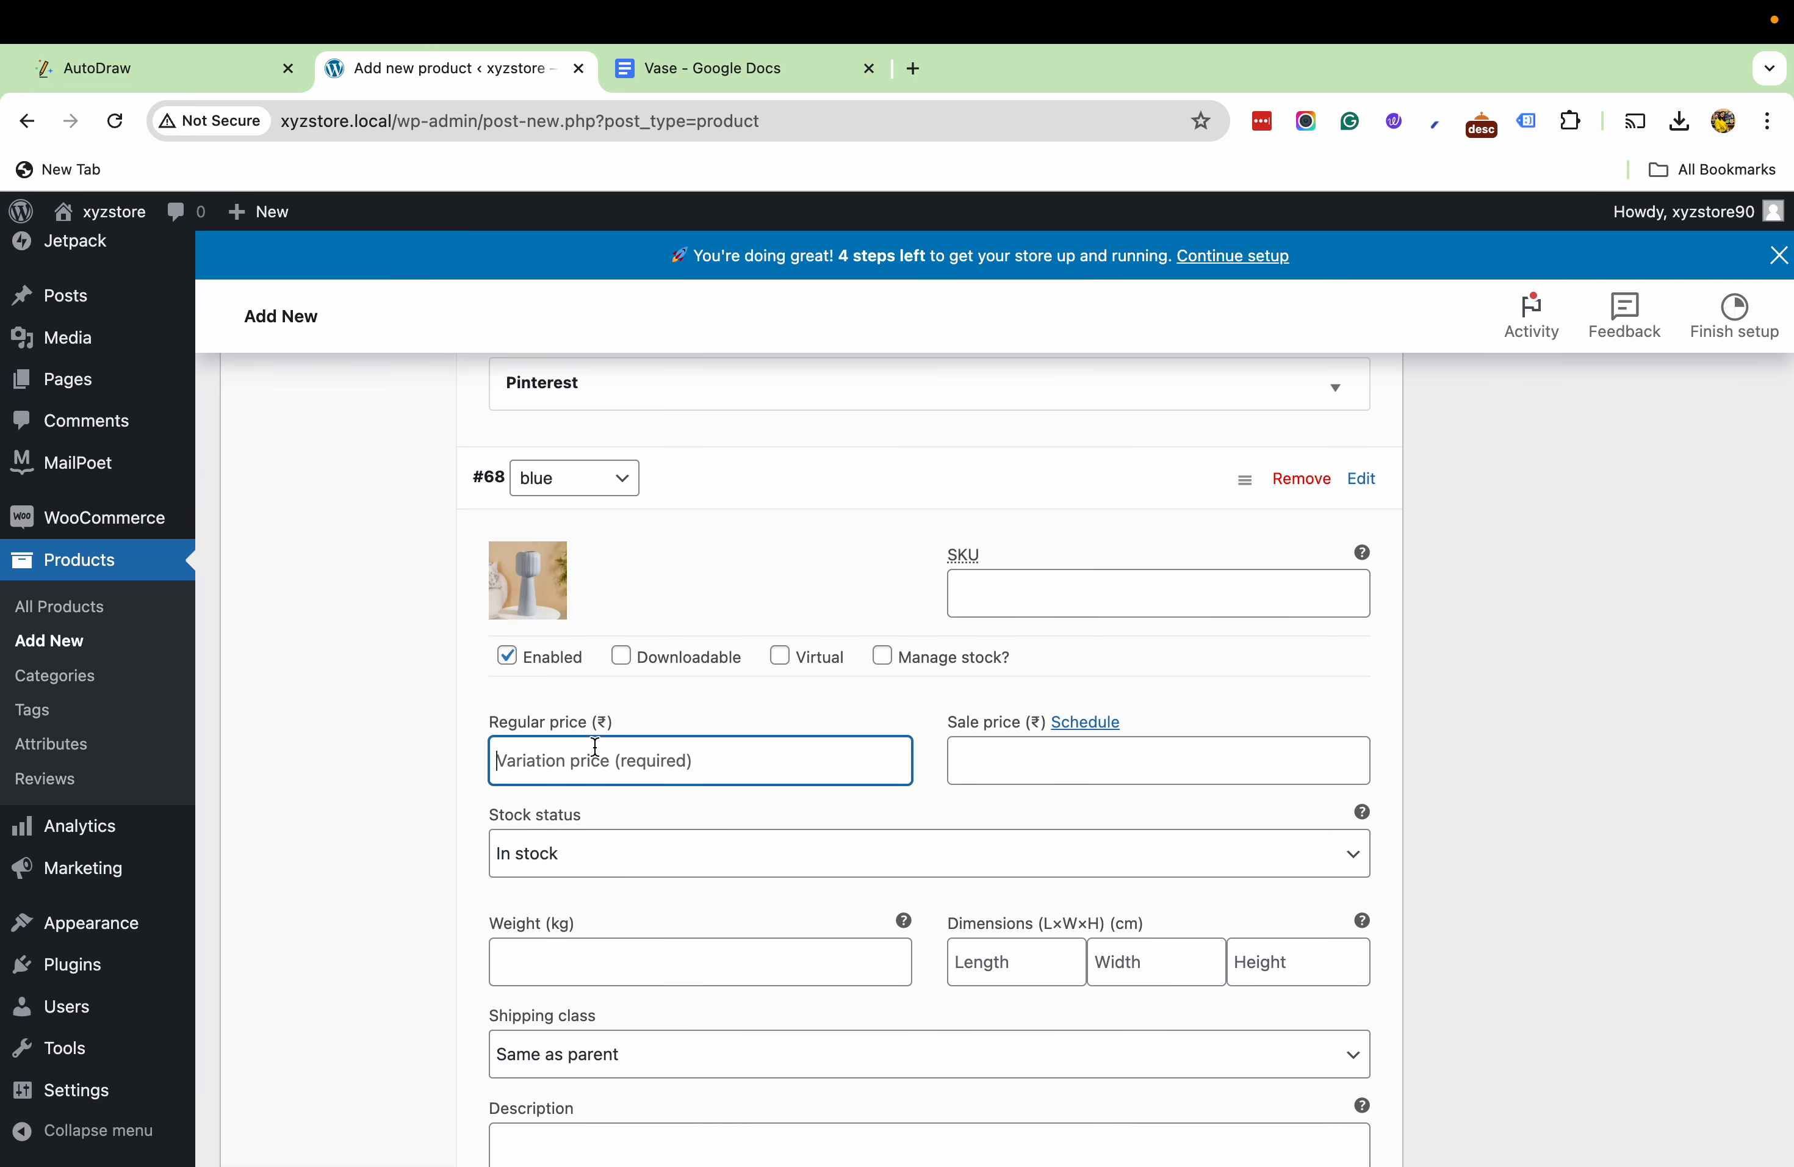
pyautogui.write('850')
pyautogui.click(464, 831)
pyautogui.scroll(-5, 463, 834)
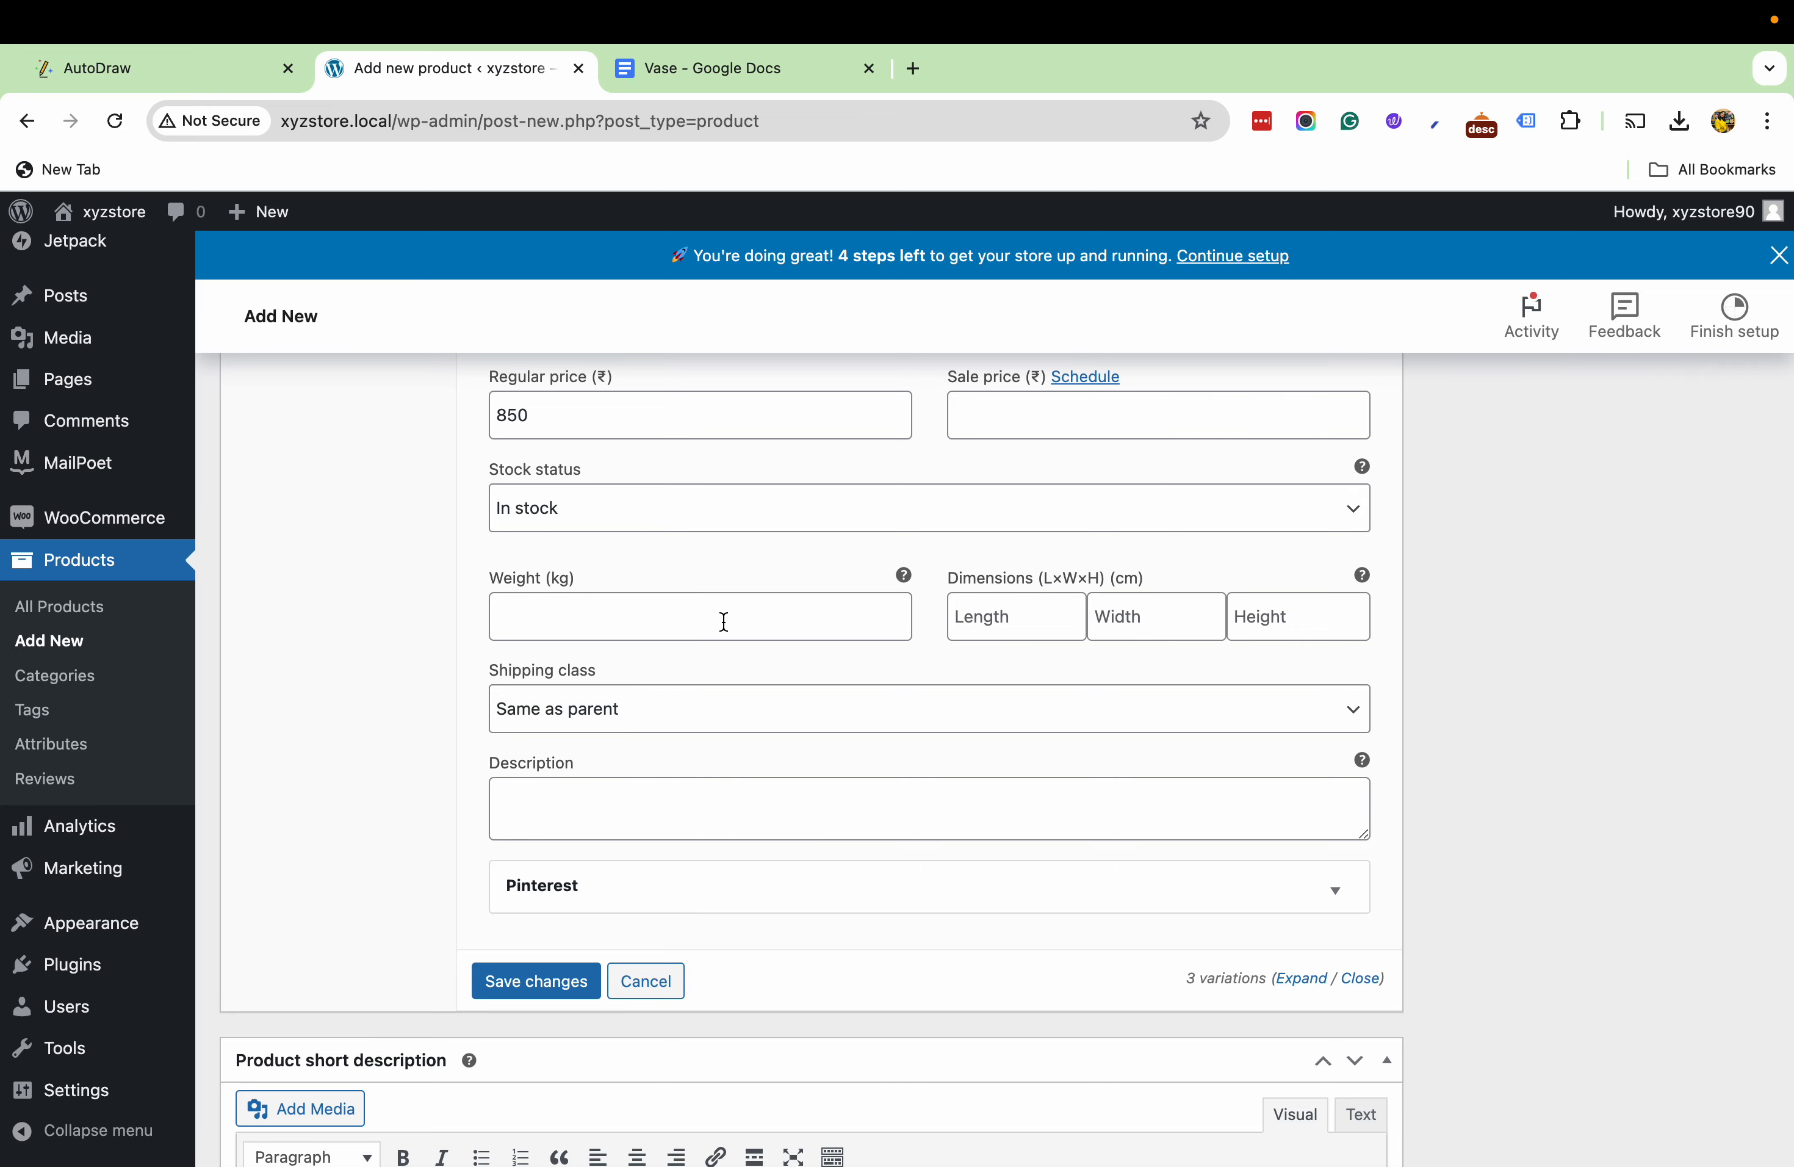
pyautogui.scroll(3, 724, 621)
pyautogui.scroll(-3, 640, 625)
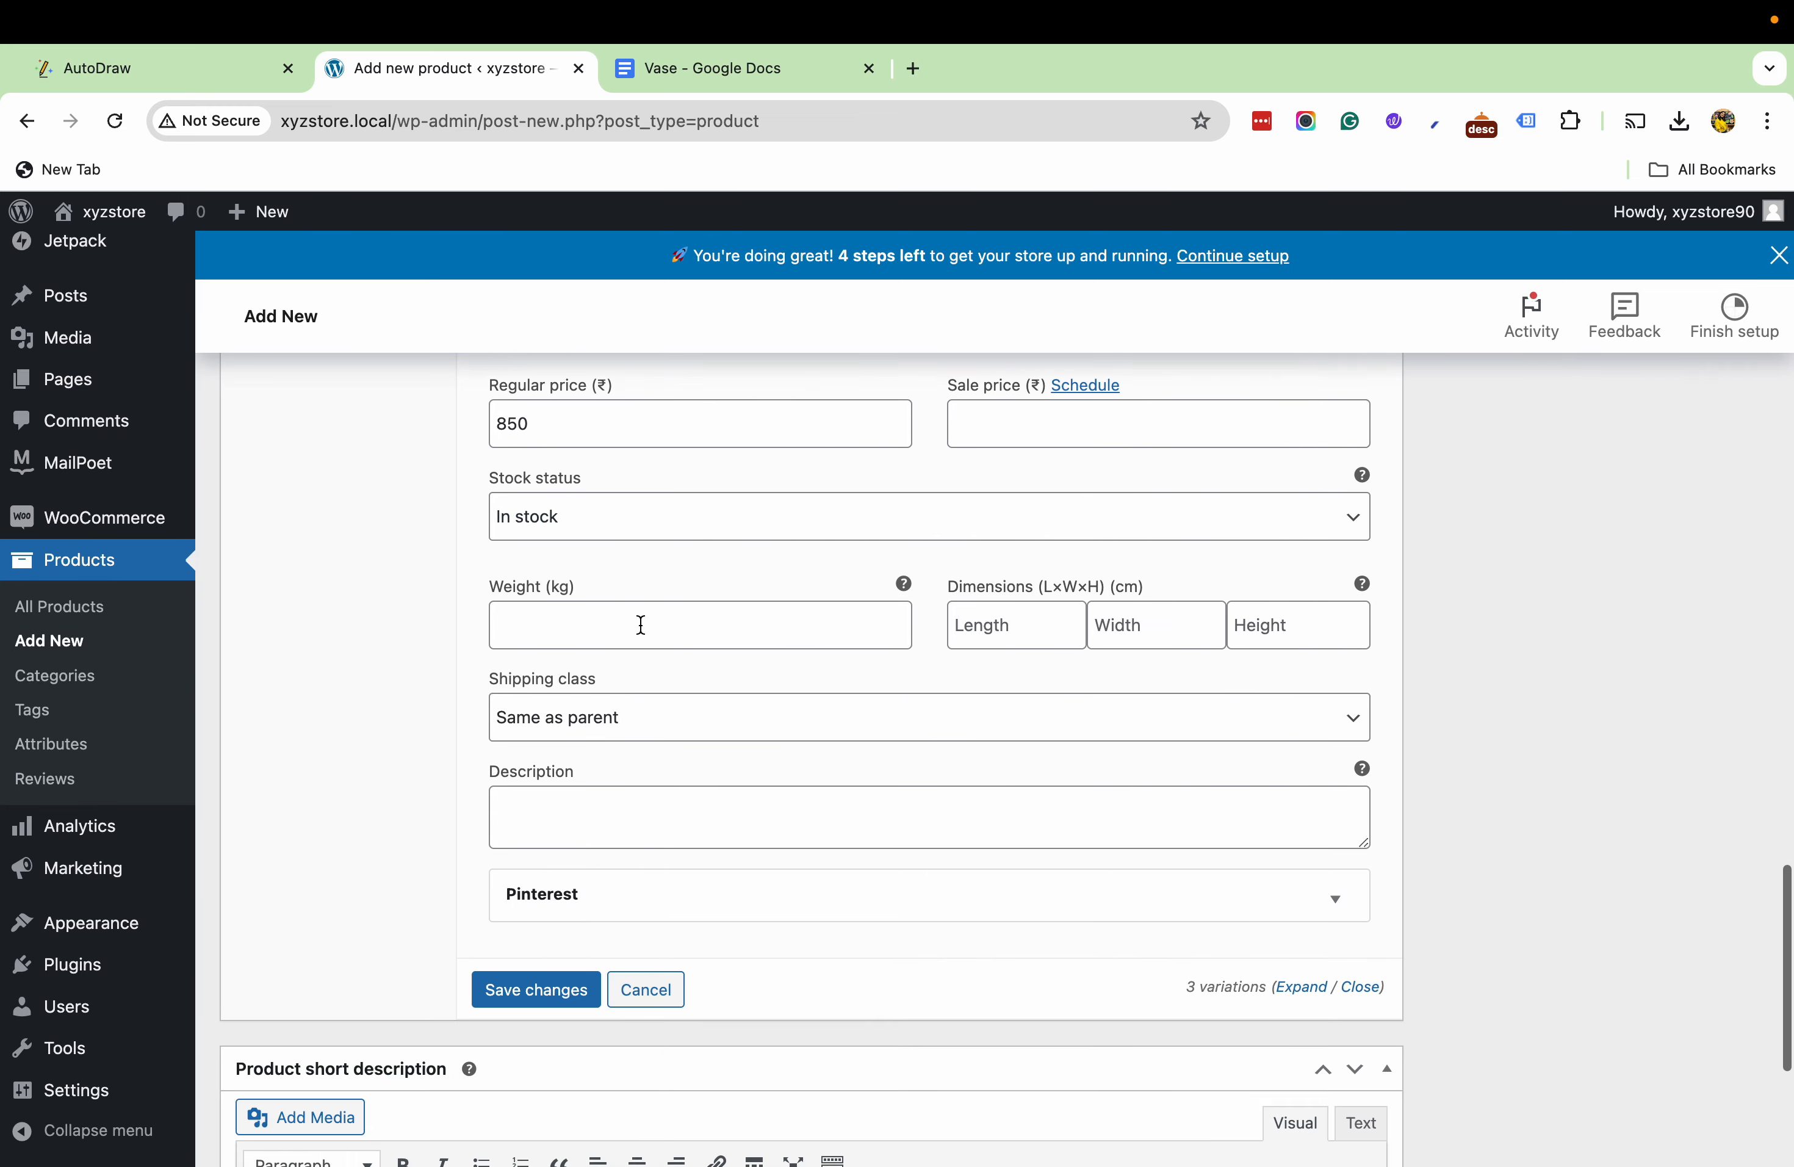
pyautogui.click(532, 985)
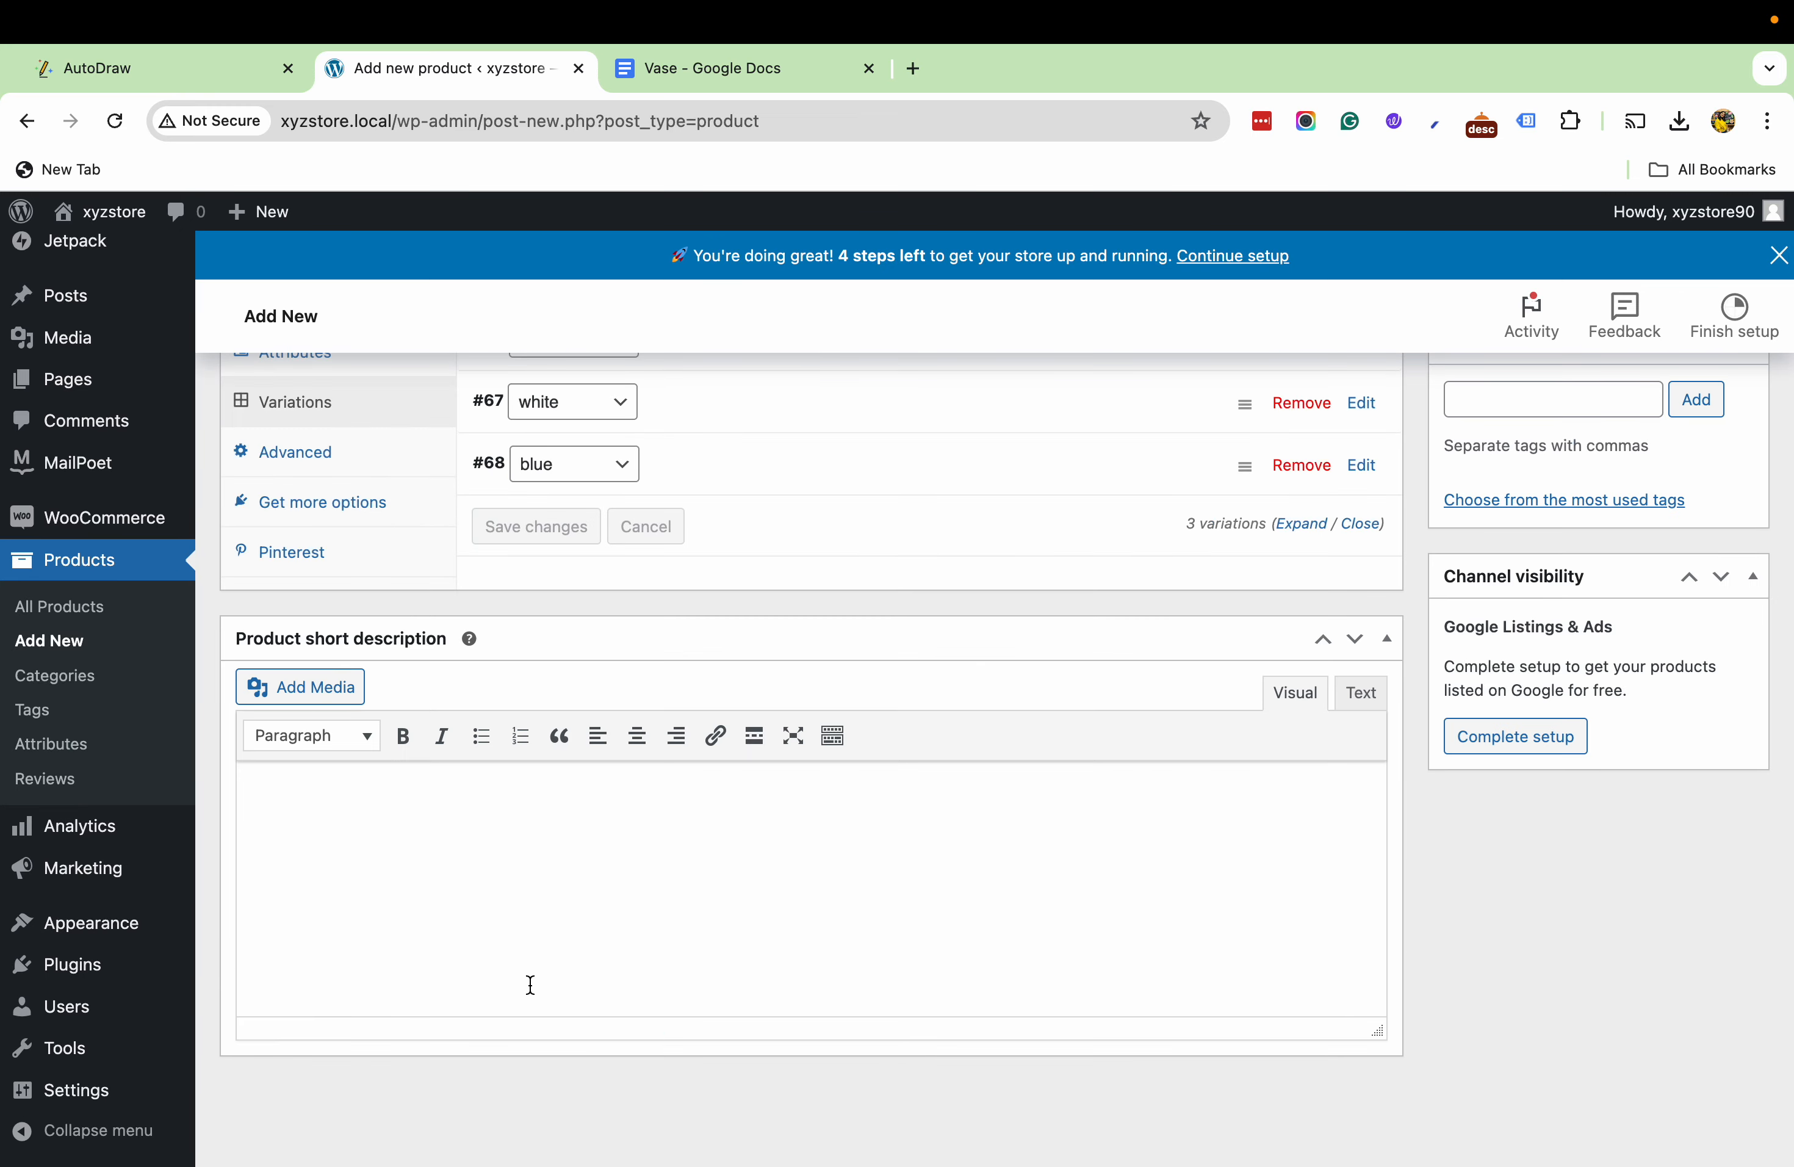
# - Copy the introductory paragraph from the Vase document in Google Docs and paste it into the product short description
pyautogui.scroll(4, 523, 946)
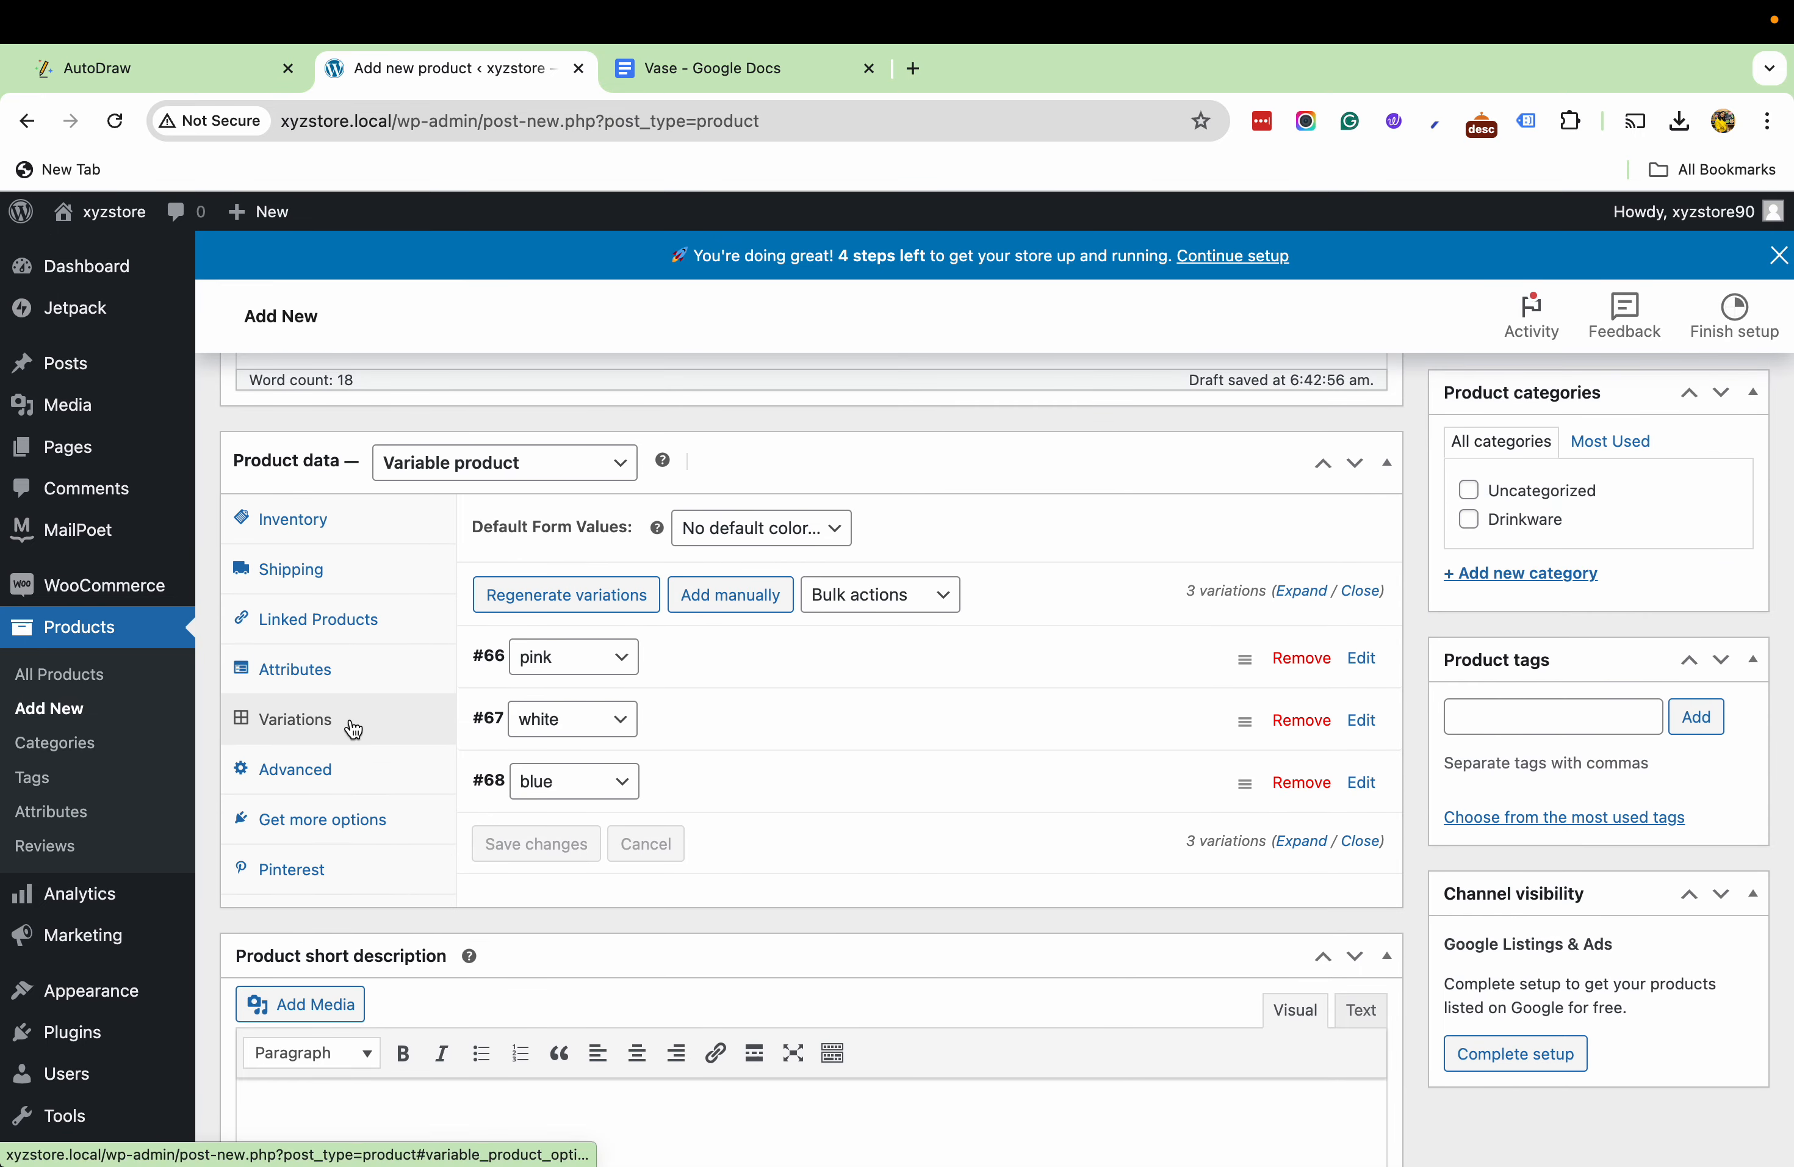
pyautogui.scroll(-3, 888, 970)
pyautogui.click(689, 68)
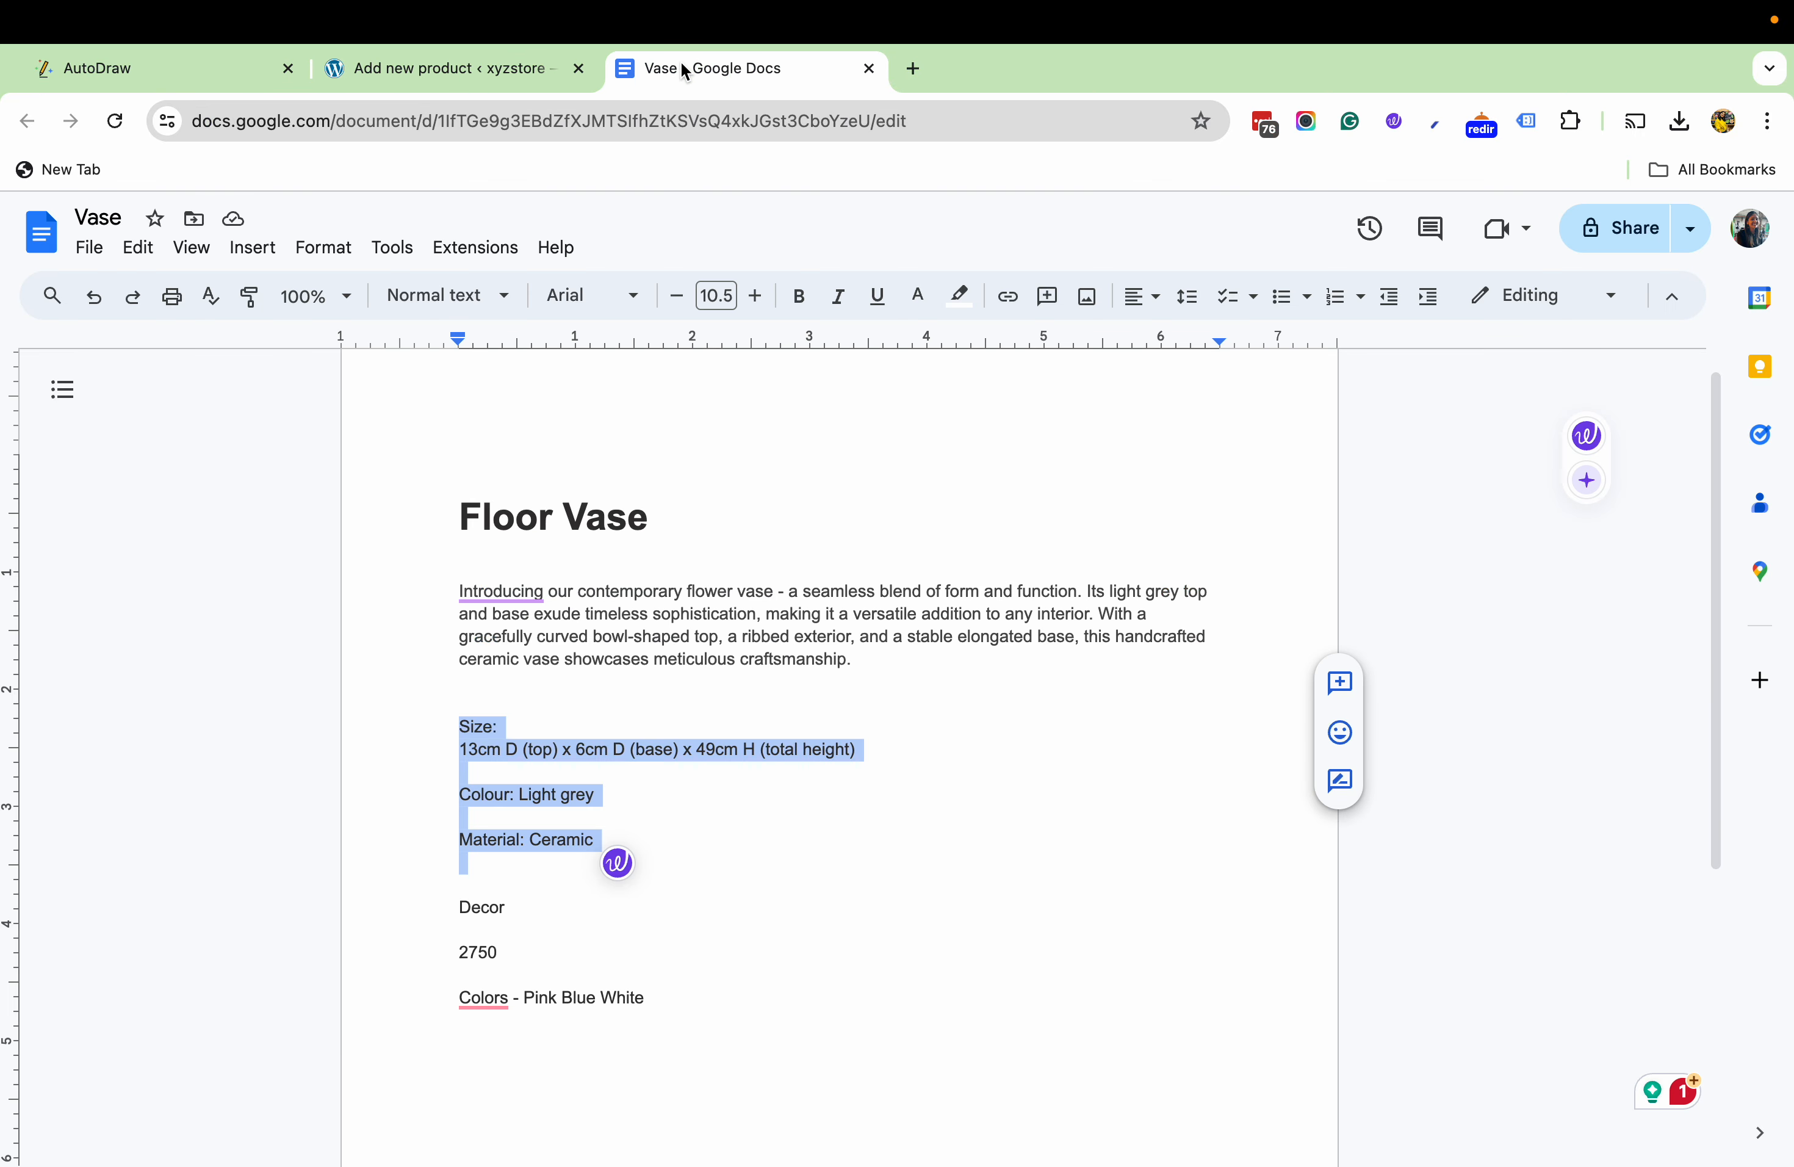
pyautogui.scroll(-4, 576, 843)
pyautogui.scroll(3, 576, 843)
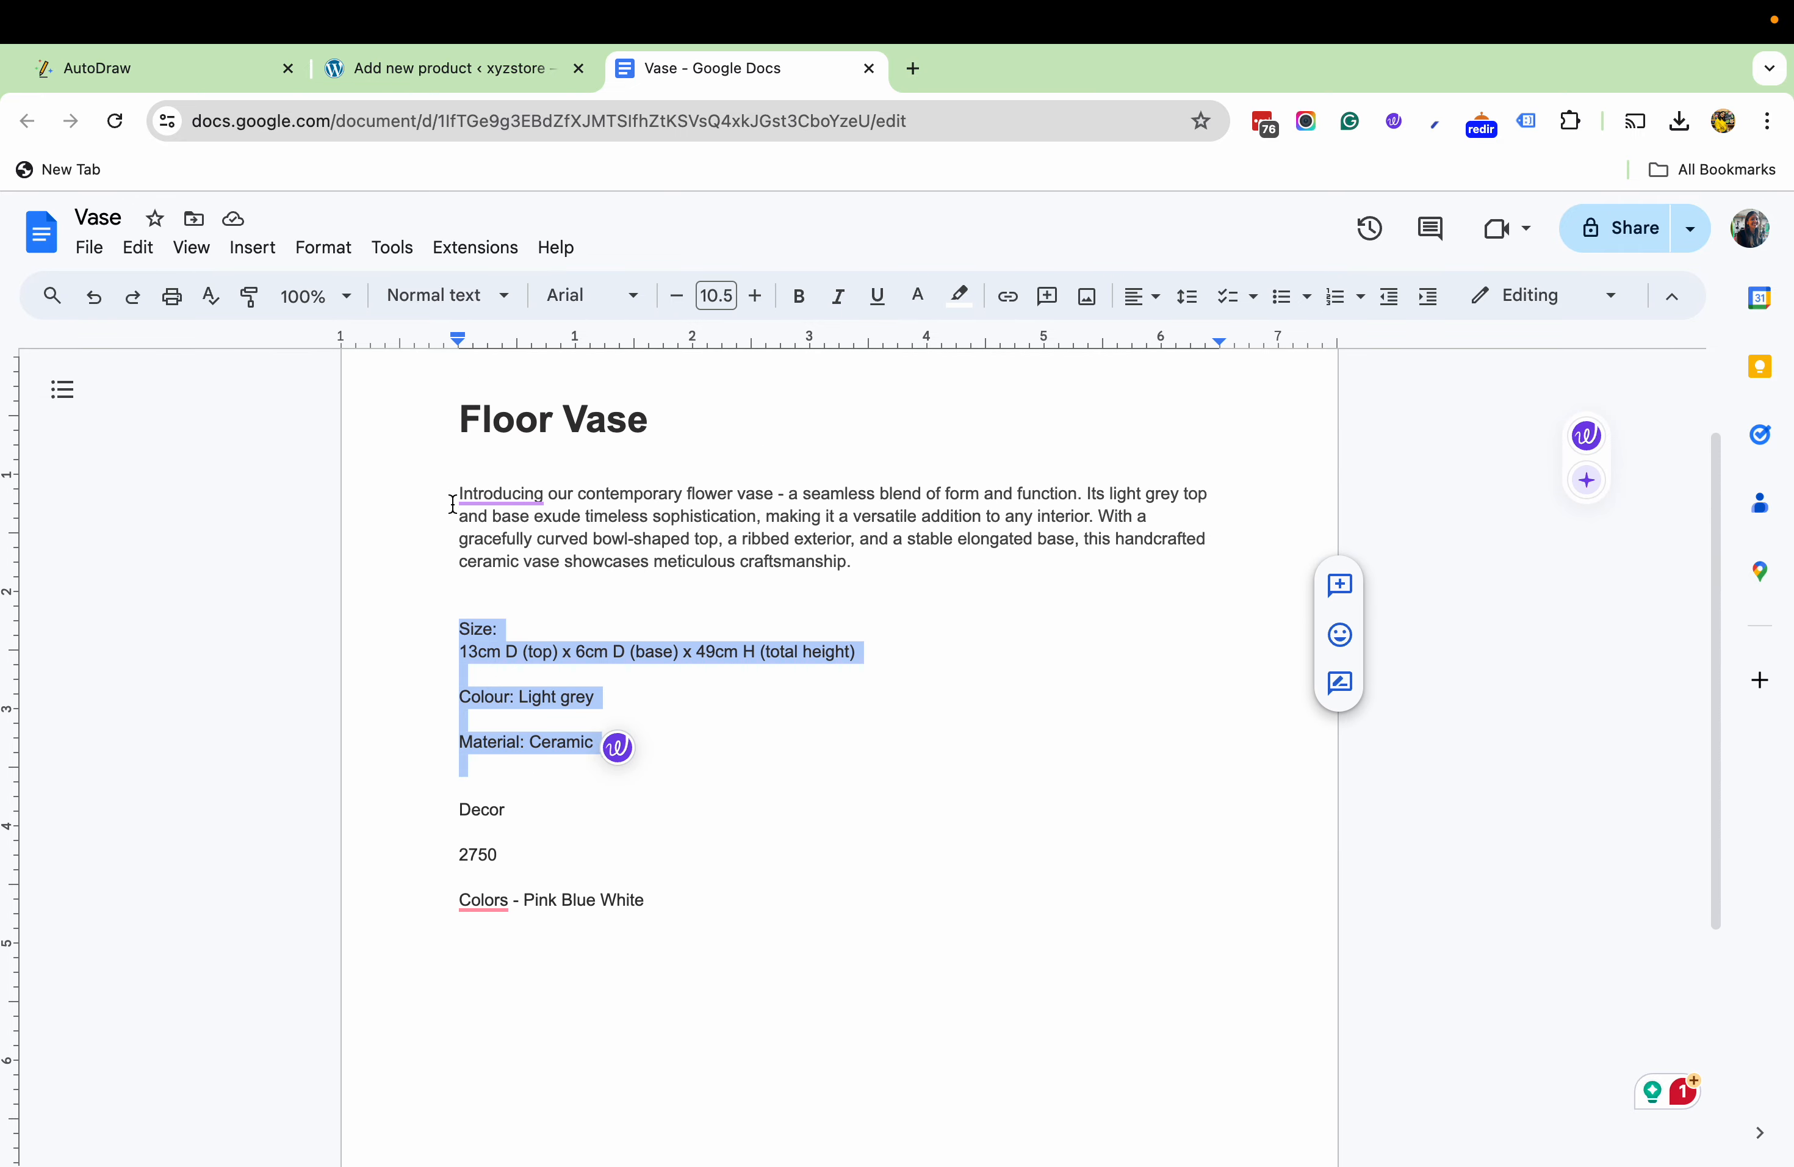
pyautogui.moveTo(458, 493); pyautogui.dragTo(852, 536)
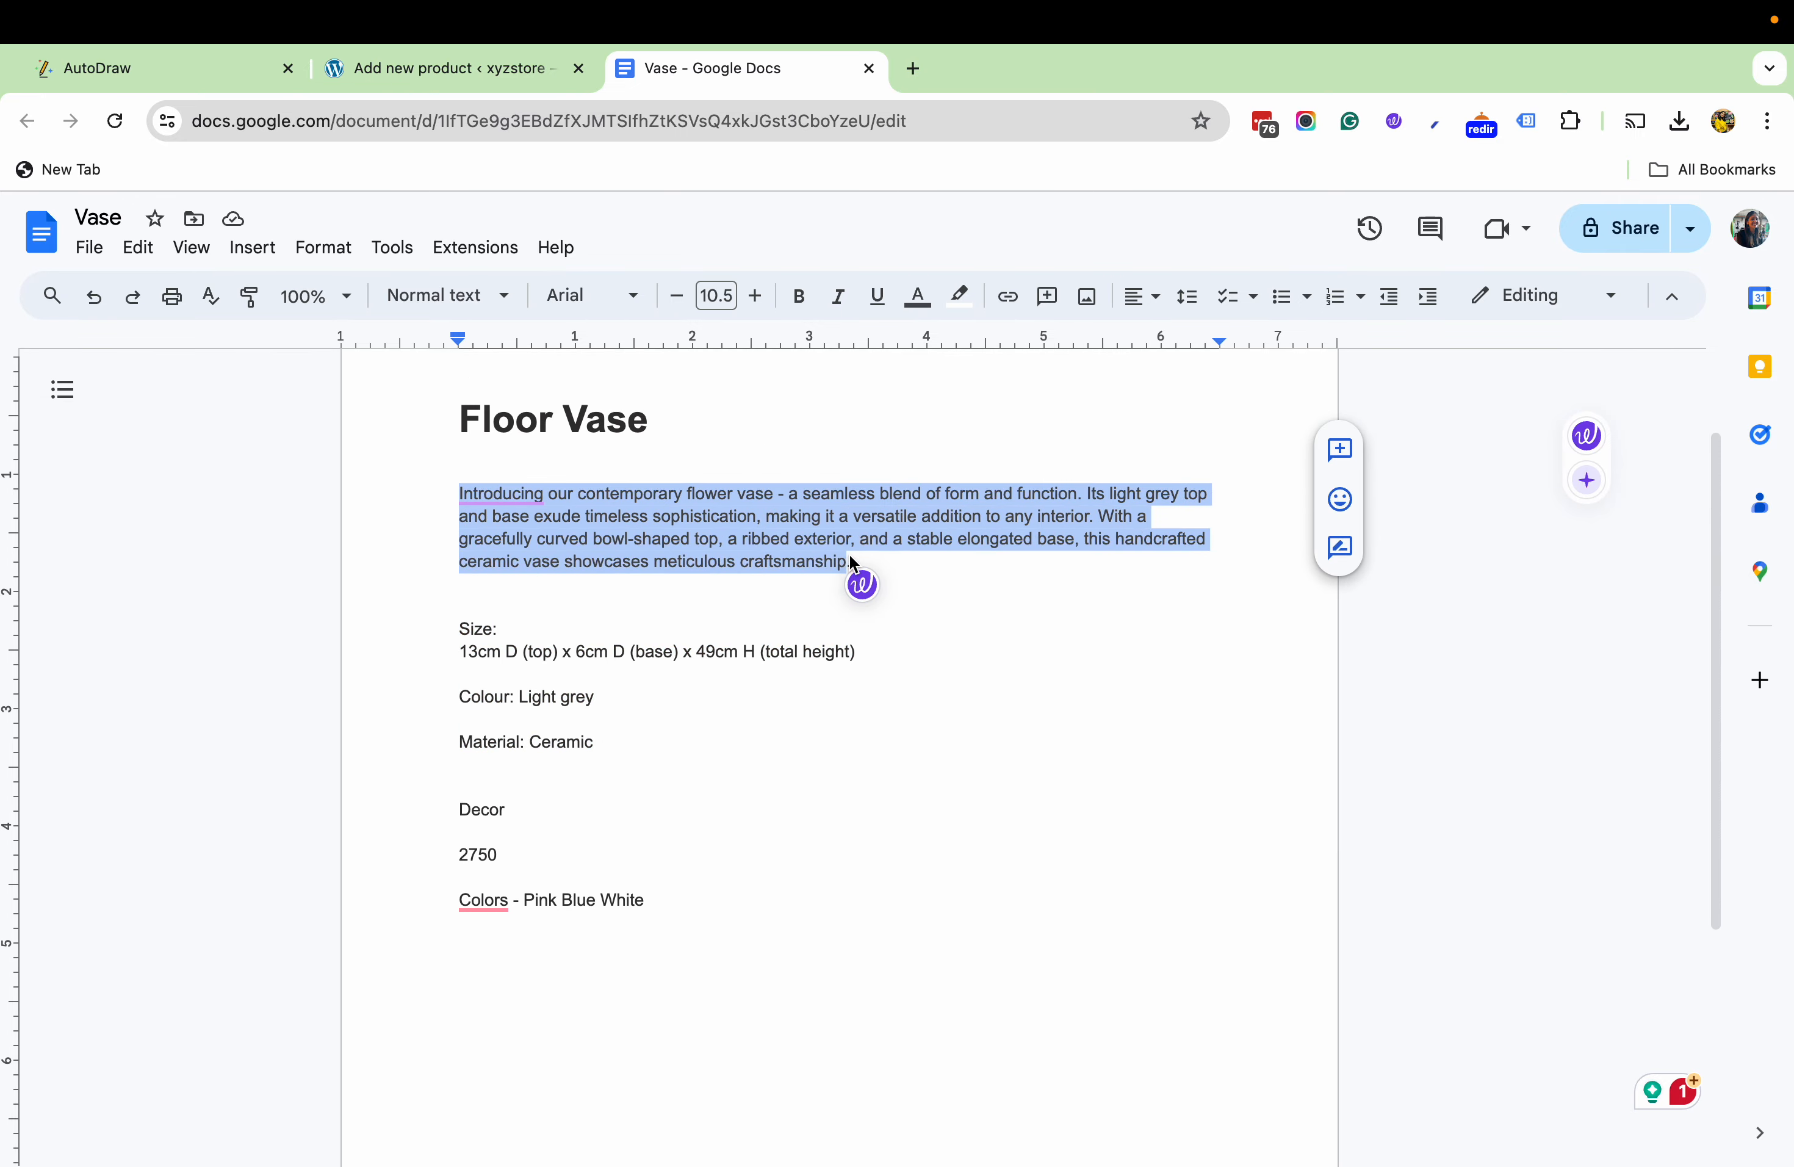
pyautogui.click(446, 75)
pyautogui.write('Introducing our contemporary flower vase – a seamless blend of form and function. Its light grey top and base exude timeless sophistication, making it a versatile addition to any interior. With a gracefully curved bowl-shaped top, a ribbed exterior, and a stable elongated base, this handcrafted ceramic vase showcases meticulous craftsmanship.')
# - Create a new product category named Decor and assign it to the product
pyautogui.scroll(5, 1212, 969)
pyautogui.scroll(2, 1474, 713)
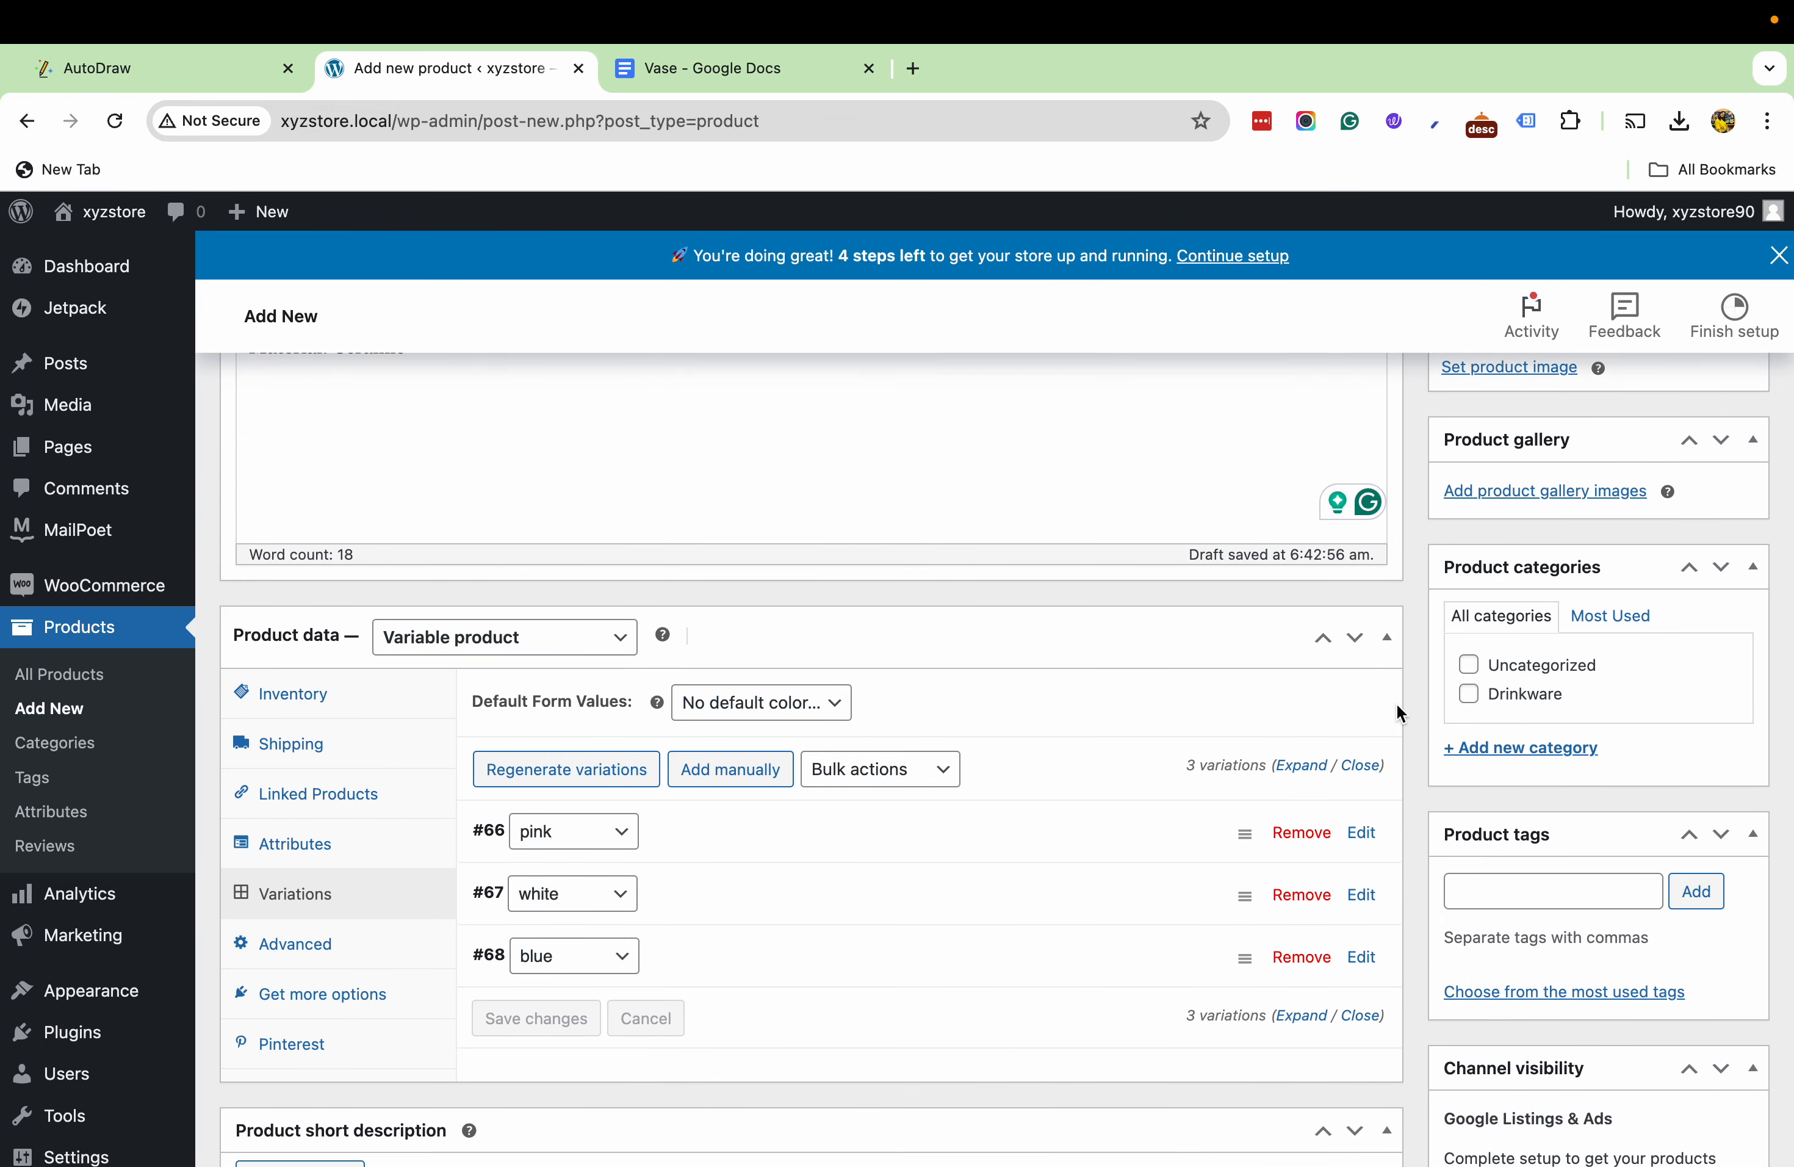
pyautogui.click(1470, 750)
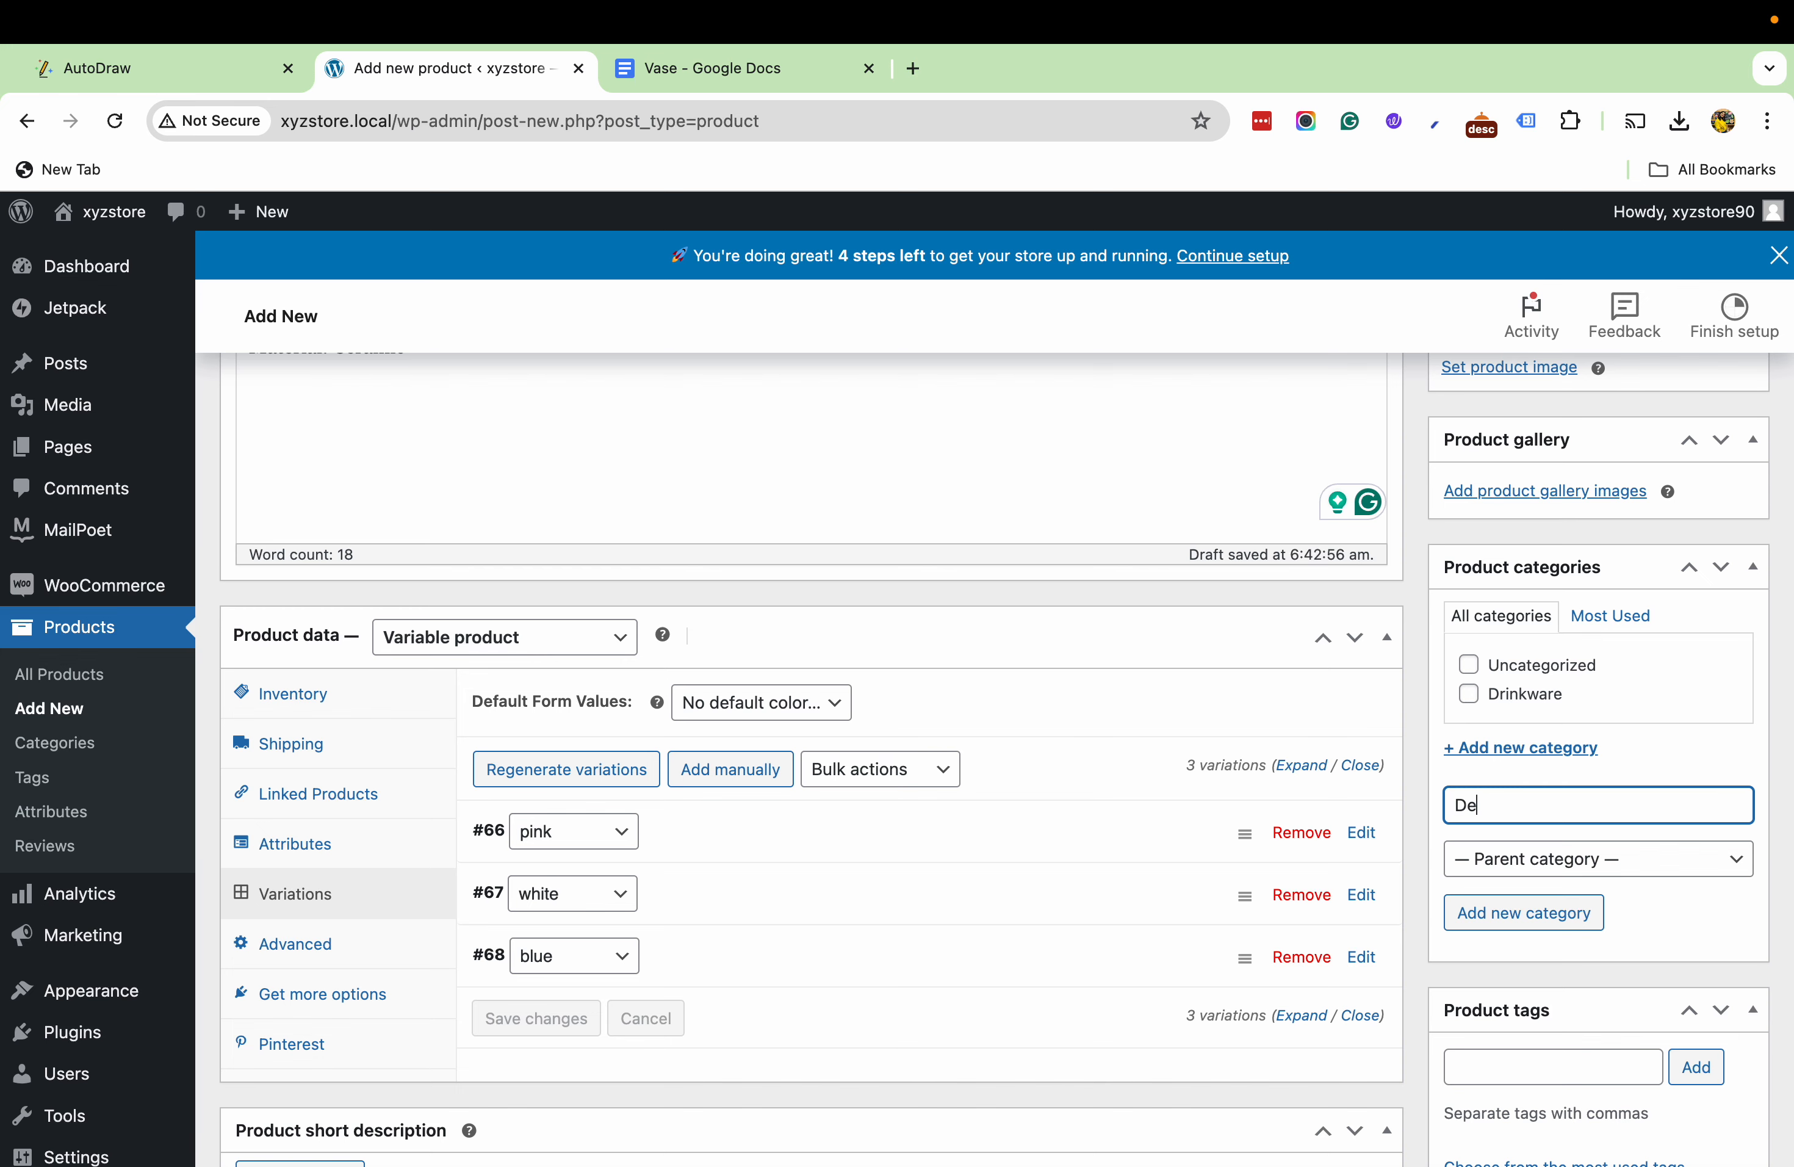
pyautogui.click(1490, 905)
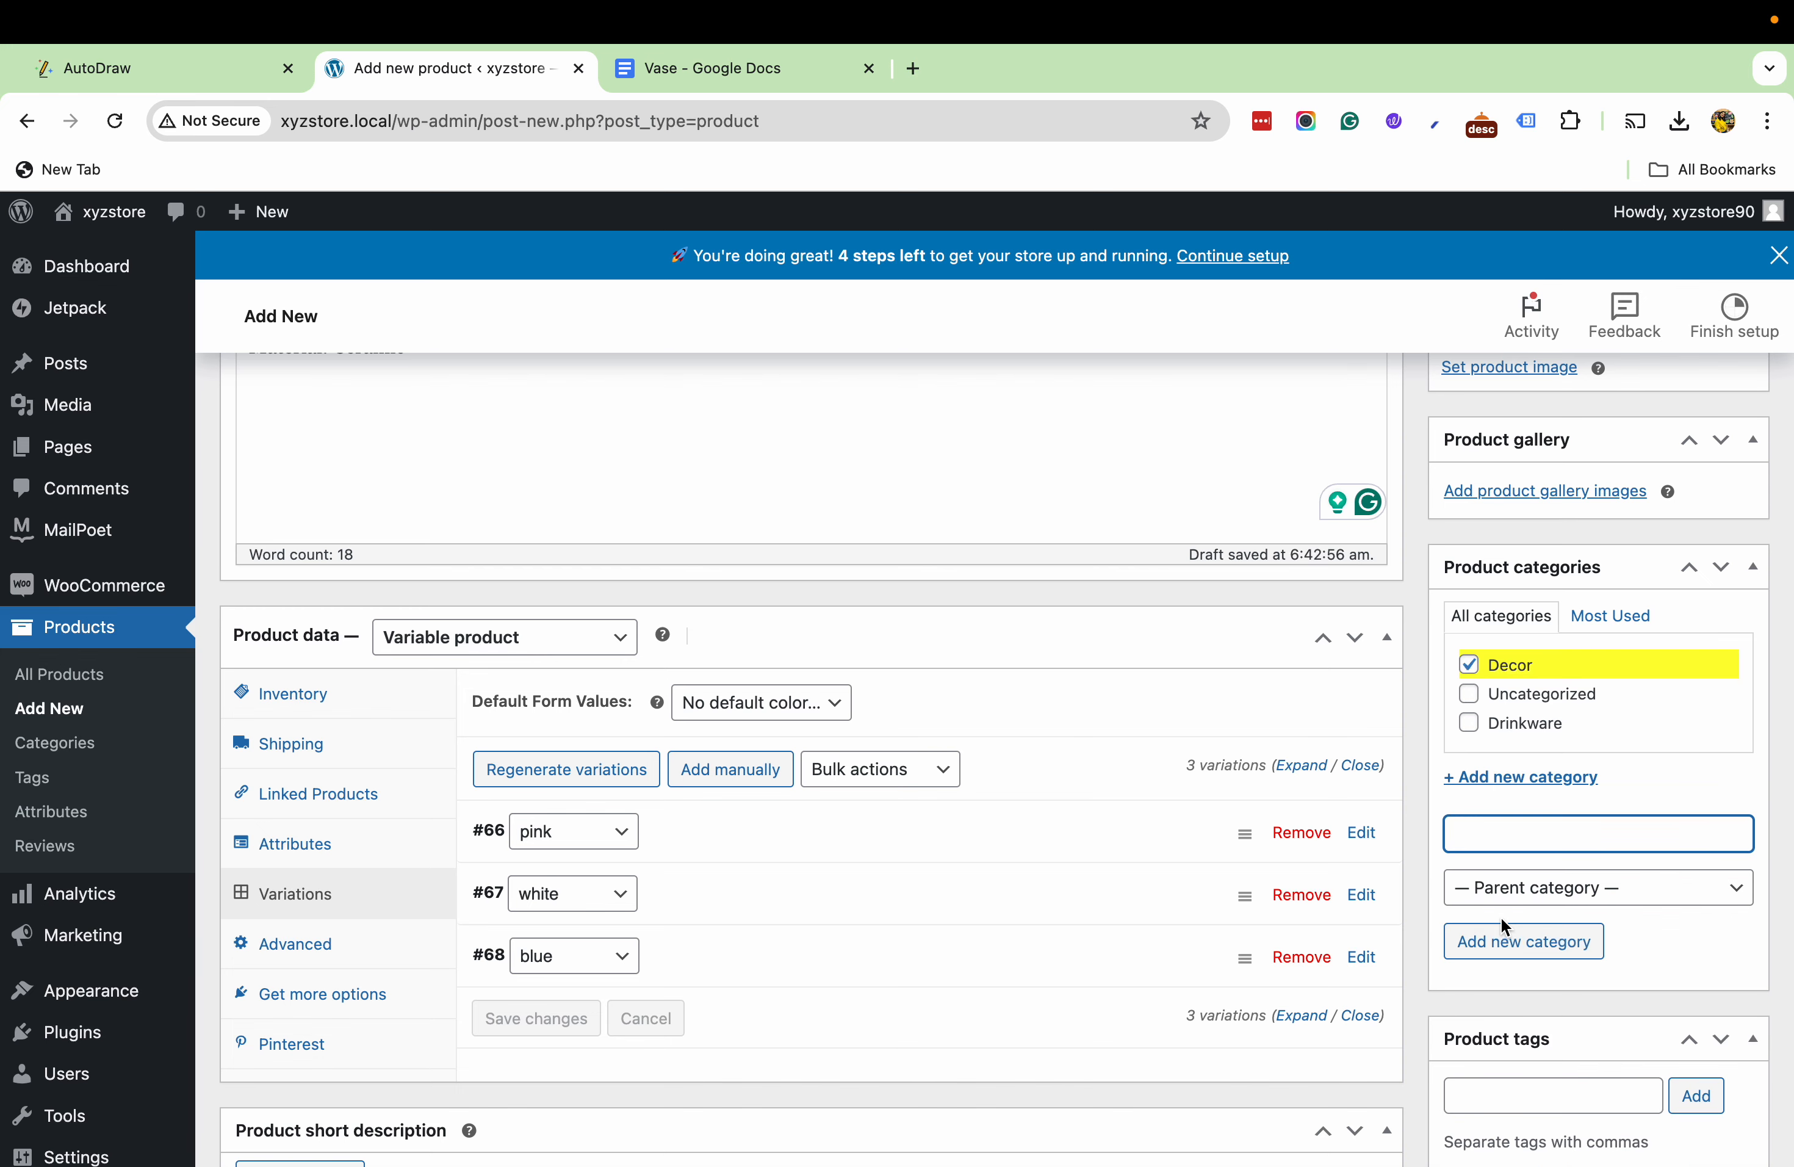
# - Set the pink vase photo with flowers as the main product image
pyautogui.scroll(4, 1576, 759)
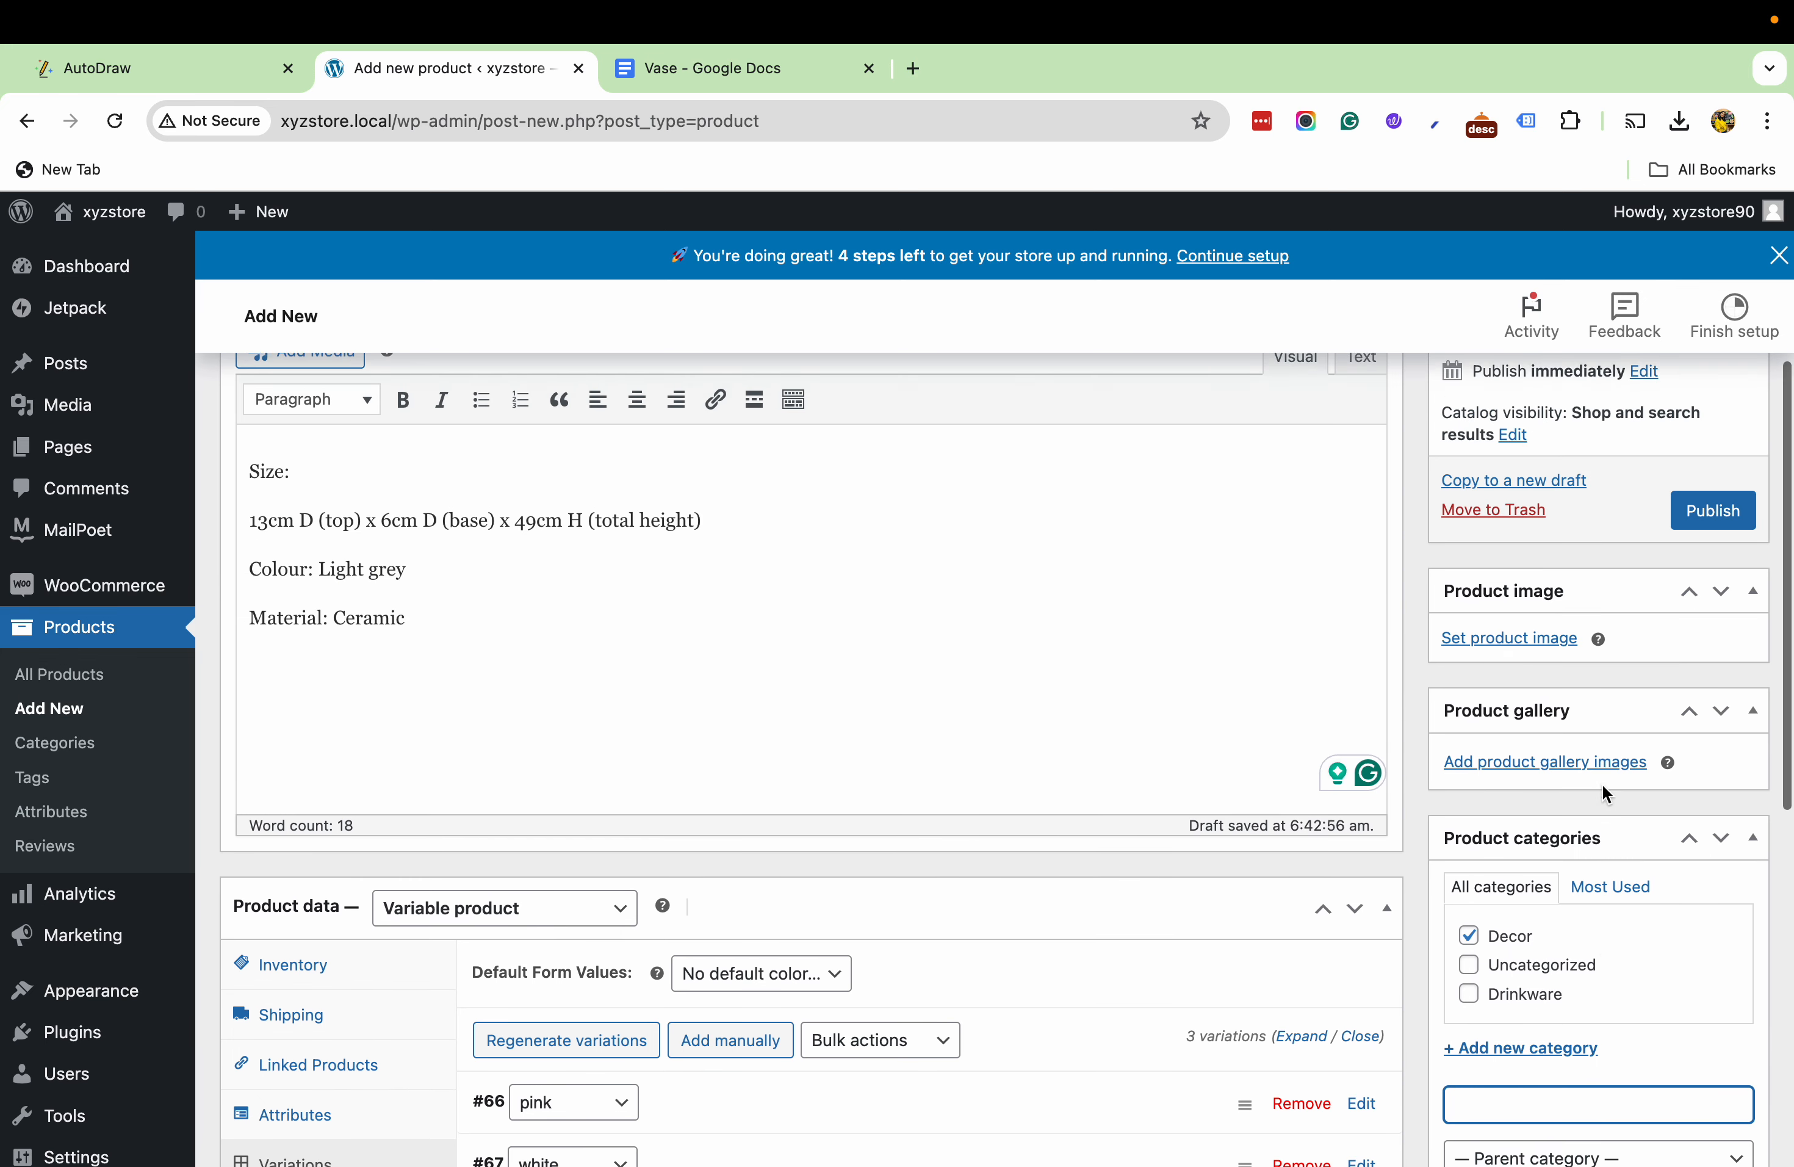
pyautogui.click(1497, 659)
pyautogui.click(128, 534)
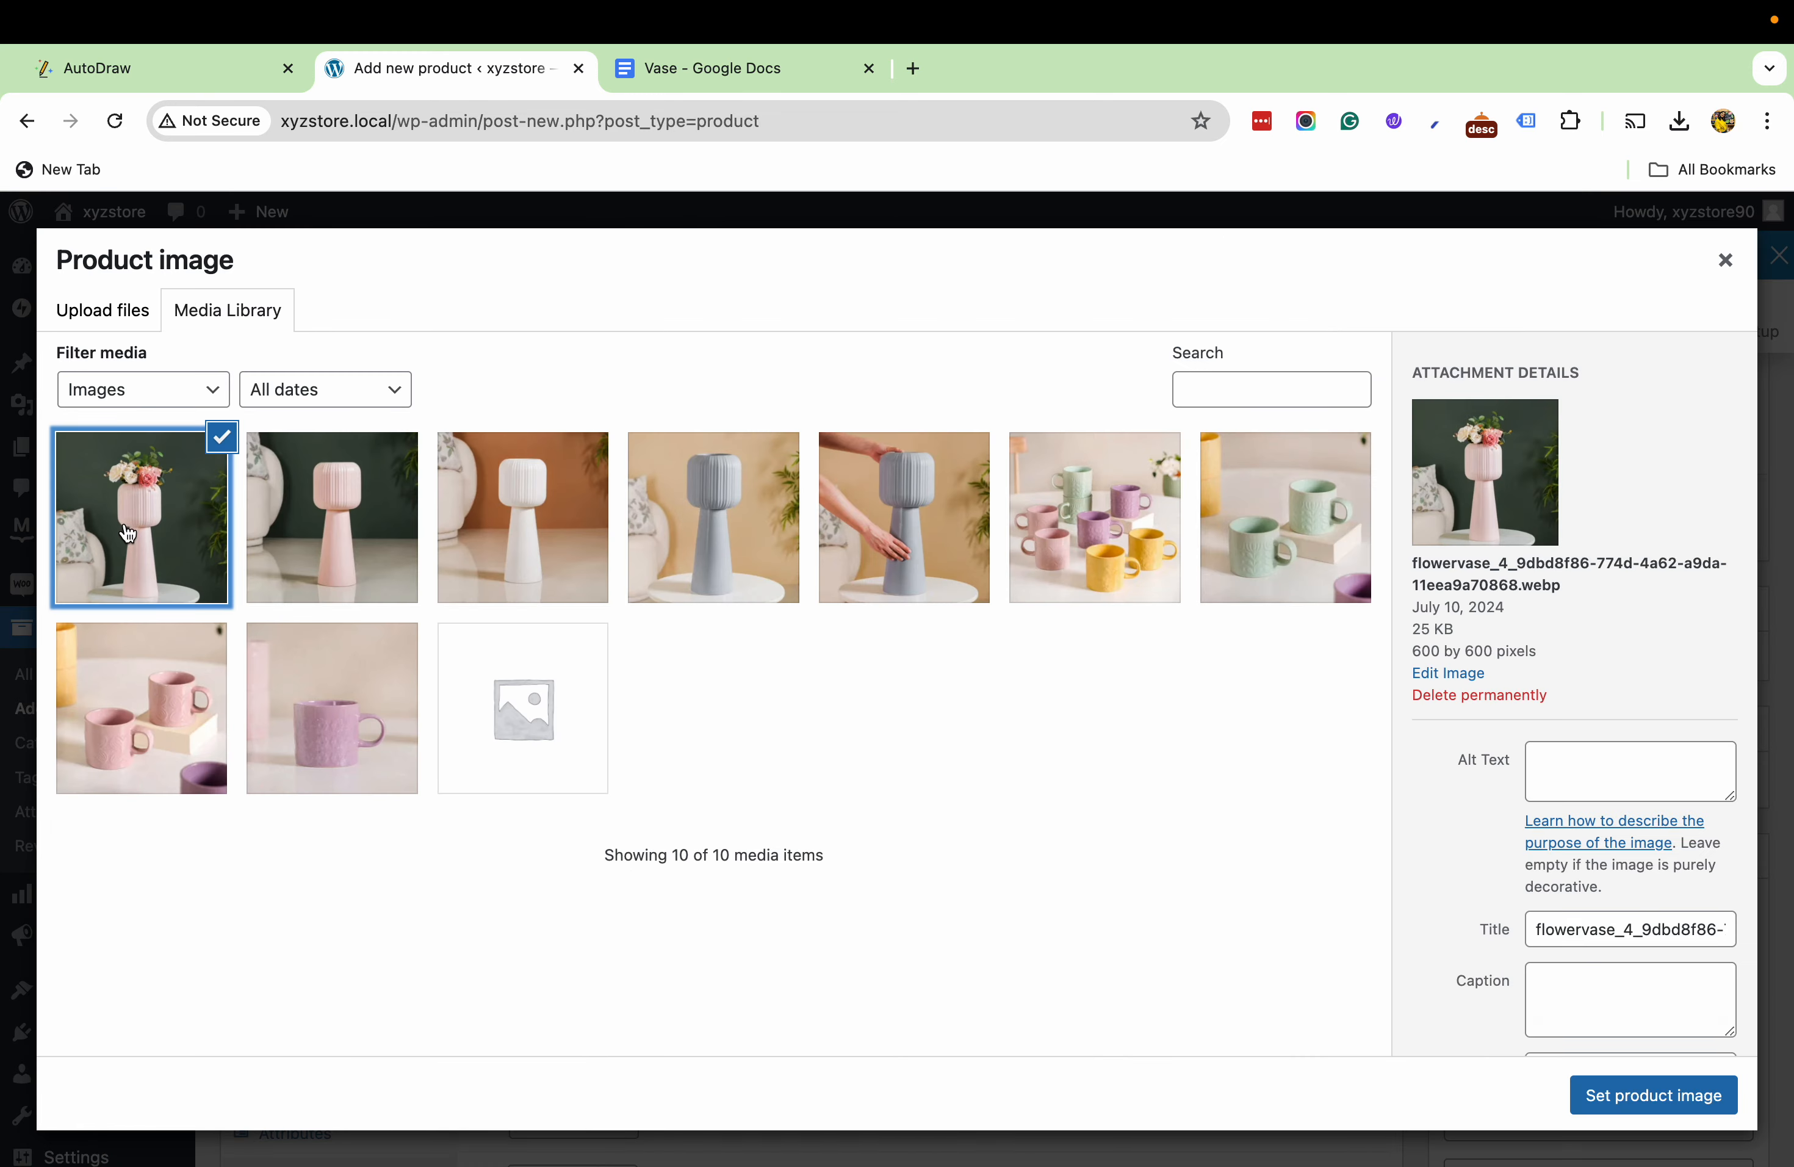
pyautogui.click(1628, 1102)
# - Add the blue-grey, white and plain pink vase photos without hands or flowers to the product gallery
pyautogui.scroll(-9, 1503, 750)
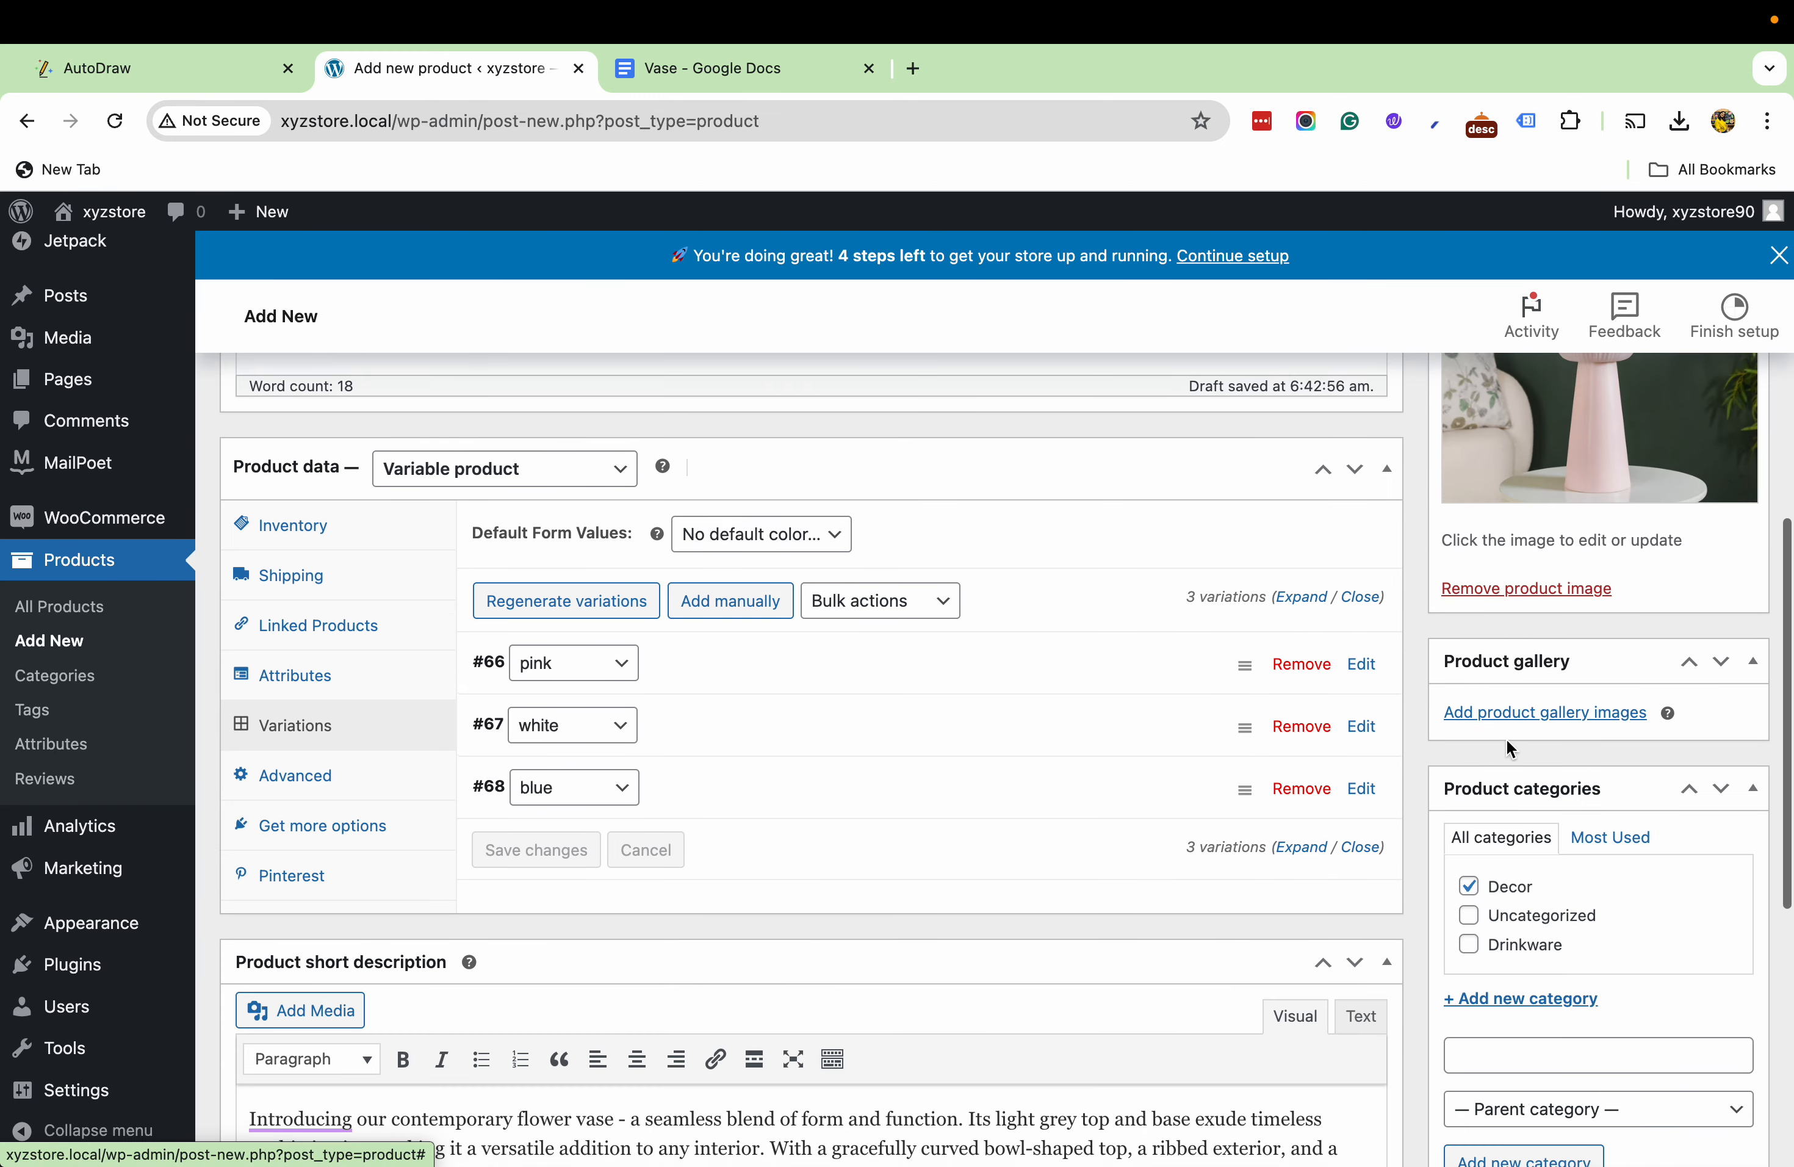
pyautogui.click(1522, 671)
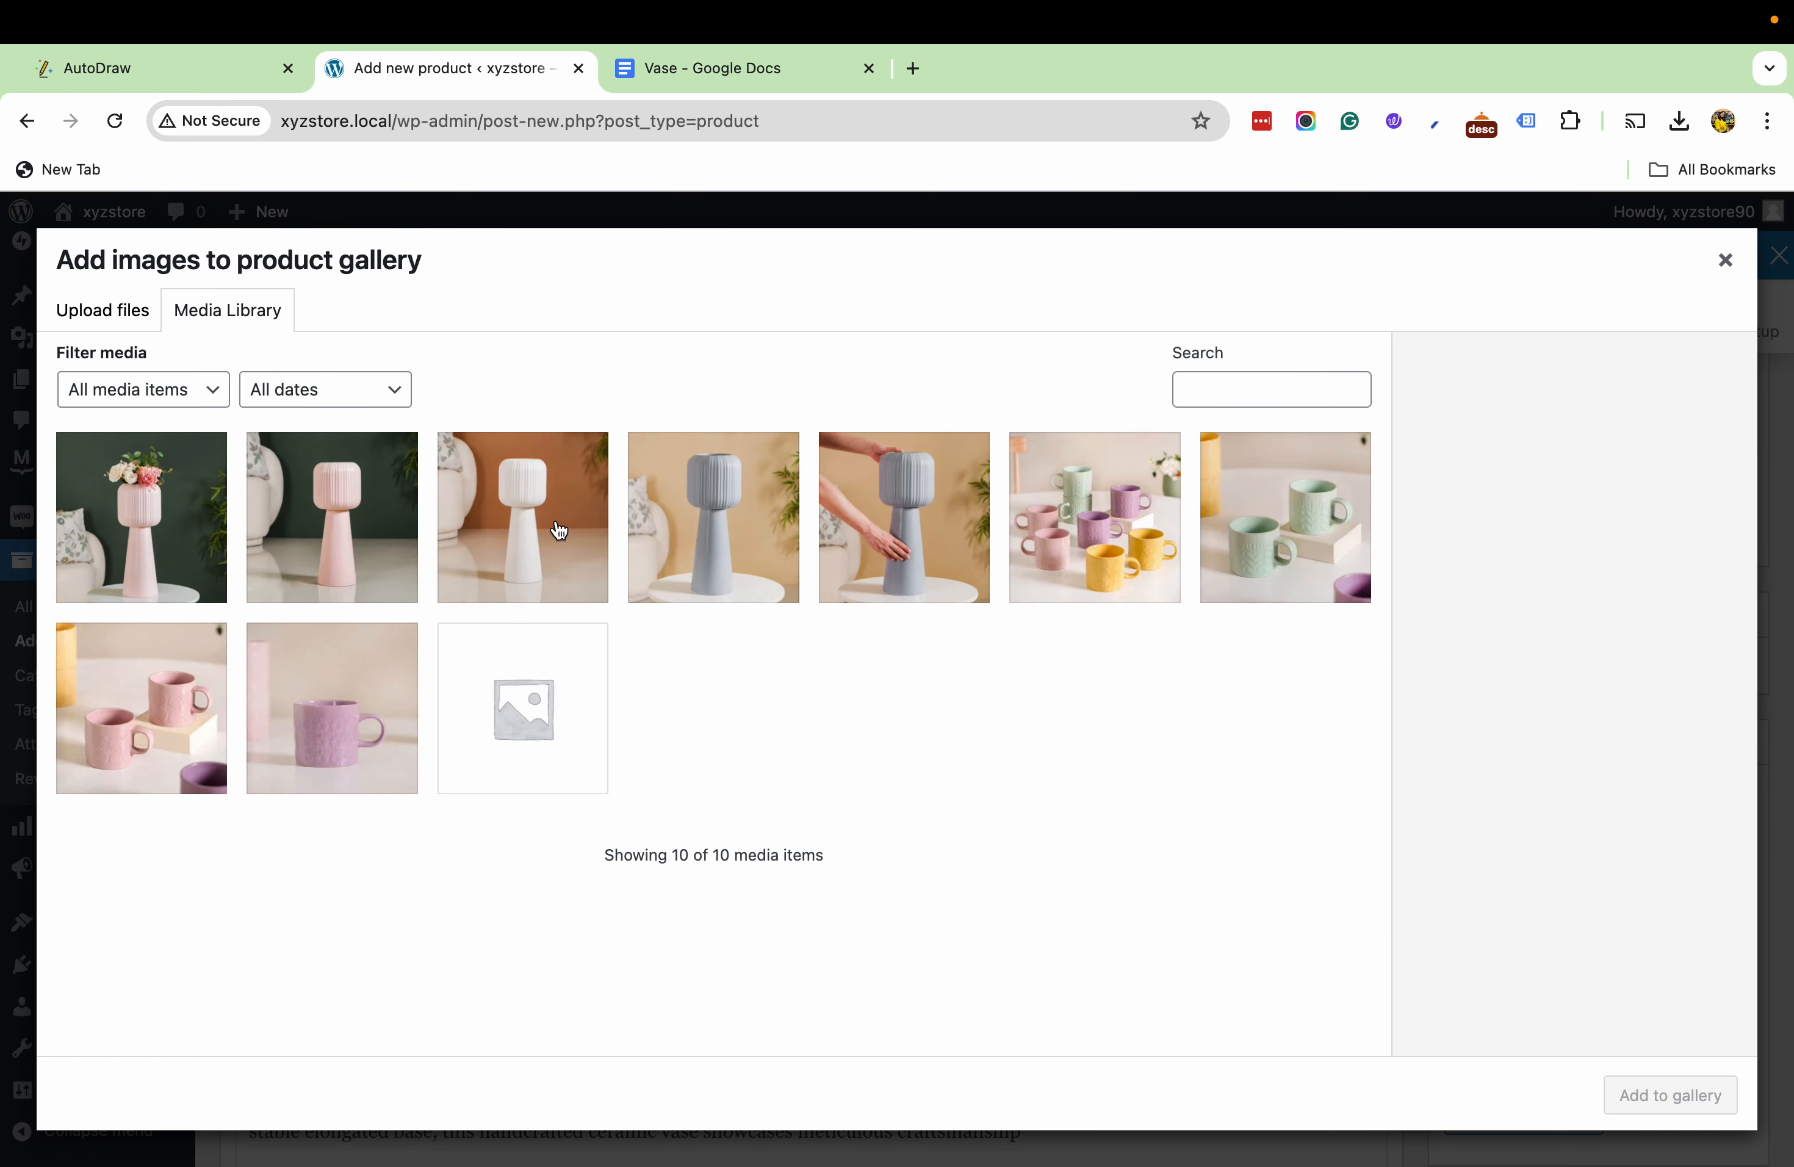
pyautogui.click(701, 555)
pyautogui.click(591, 540)
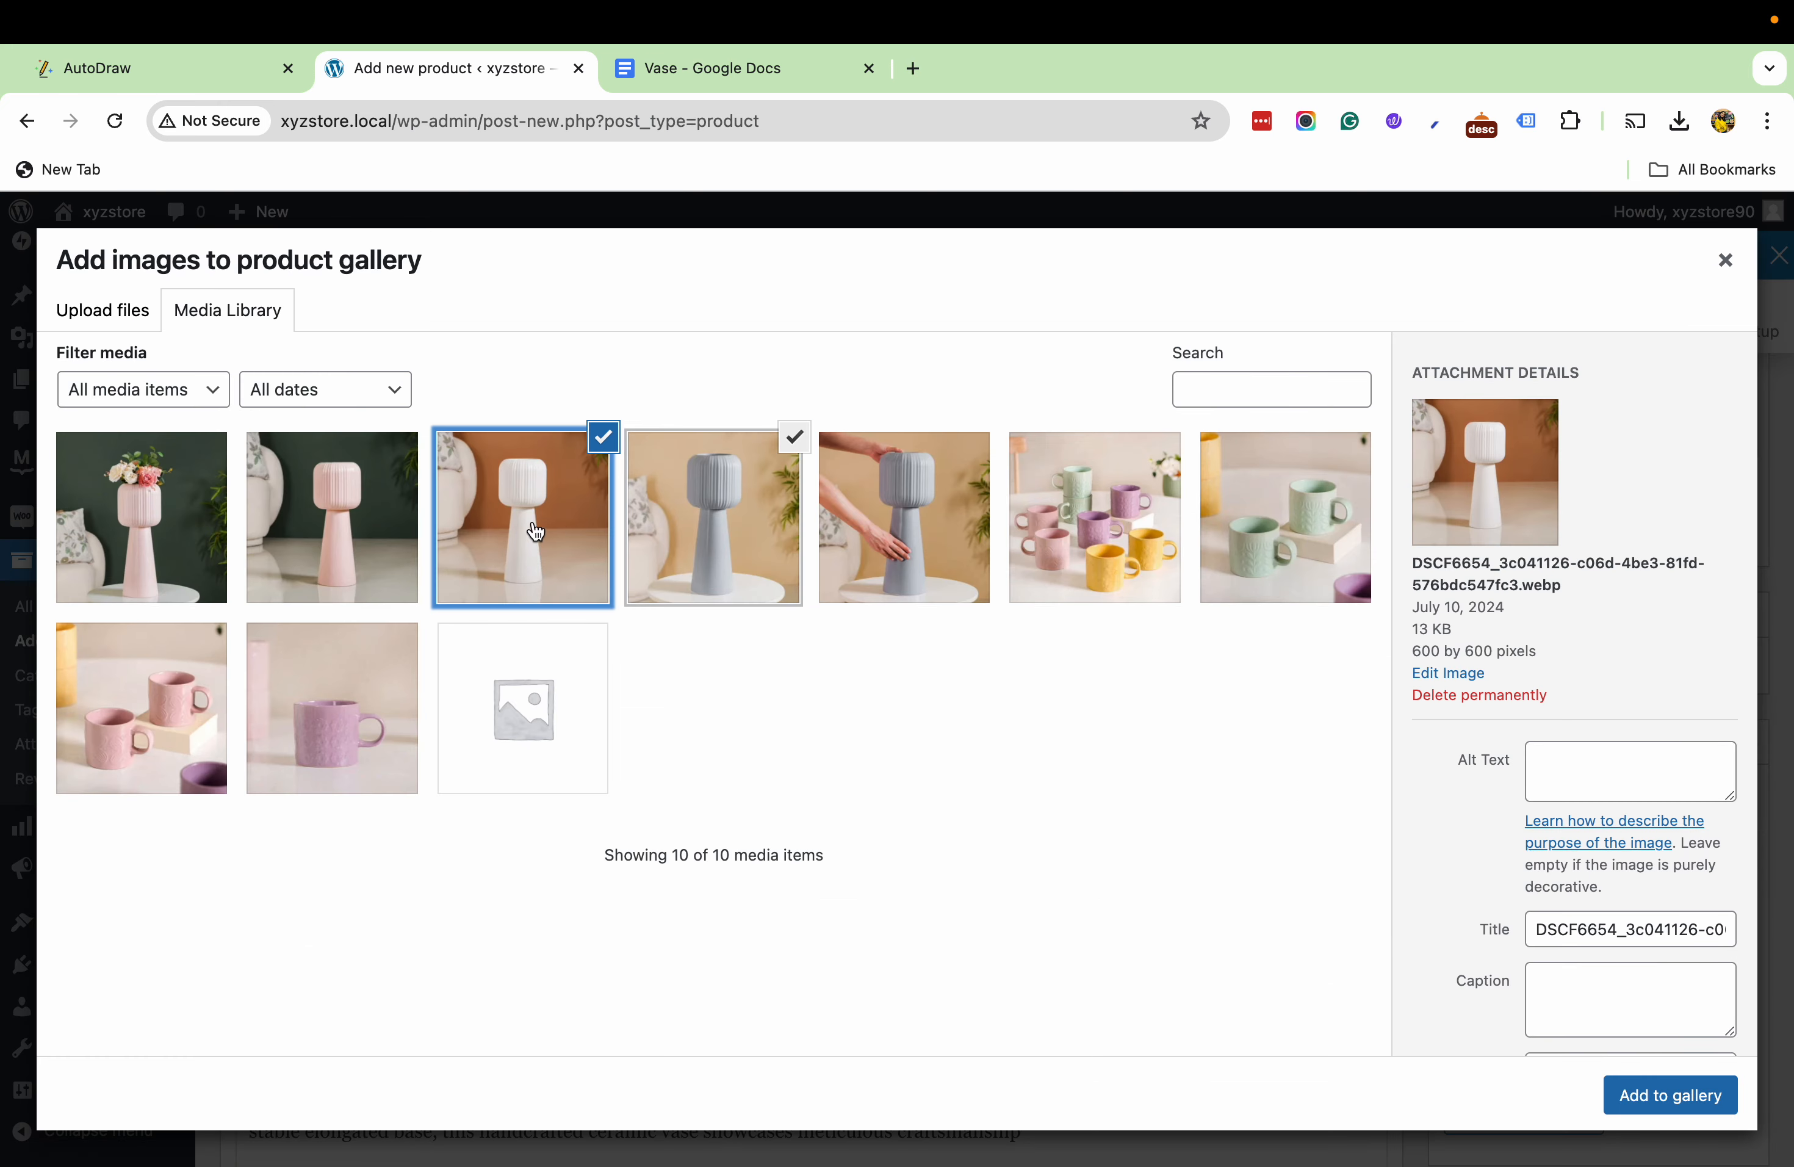
pyautogui.click(360, 526)
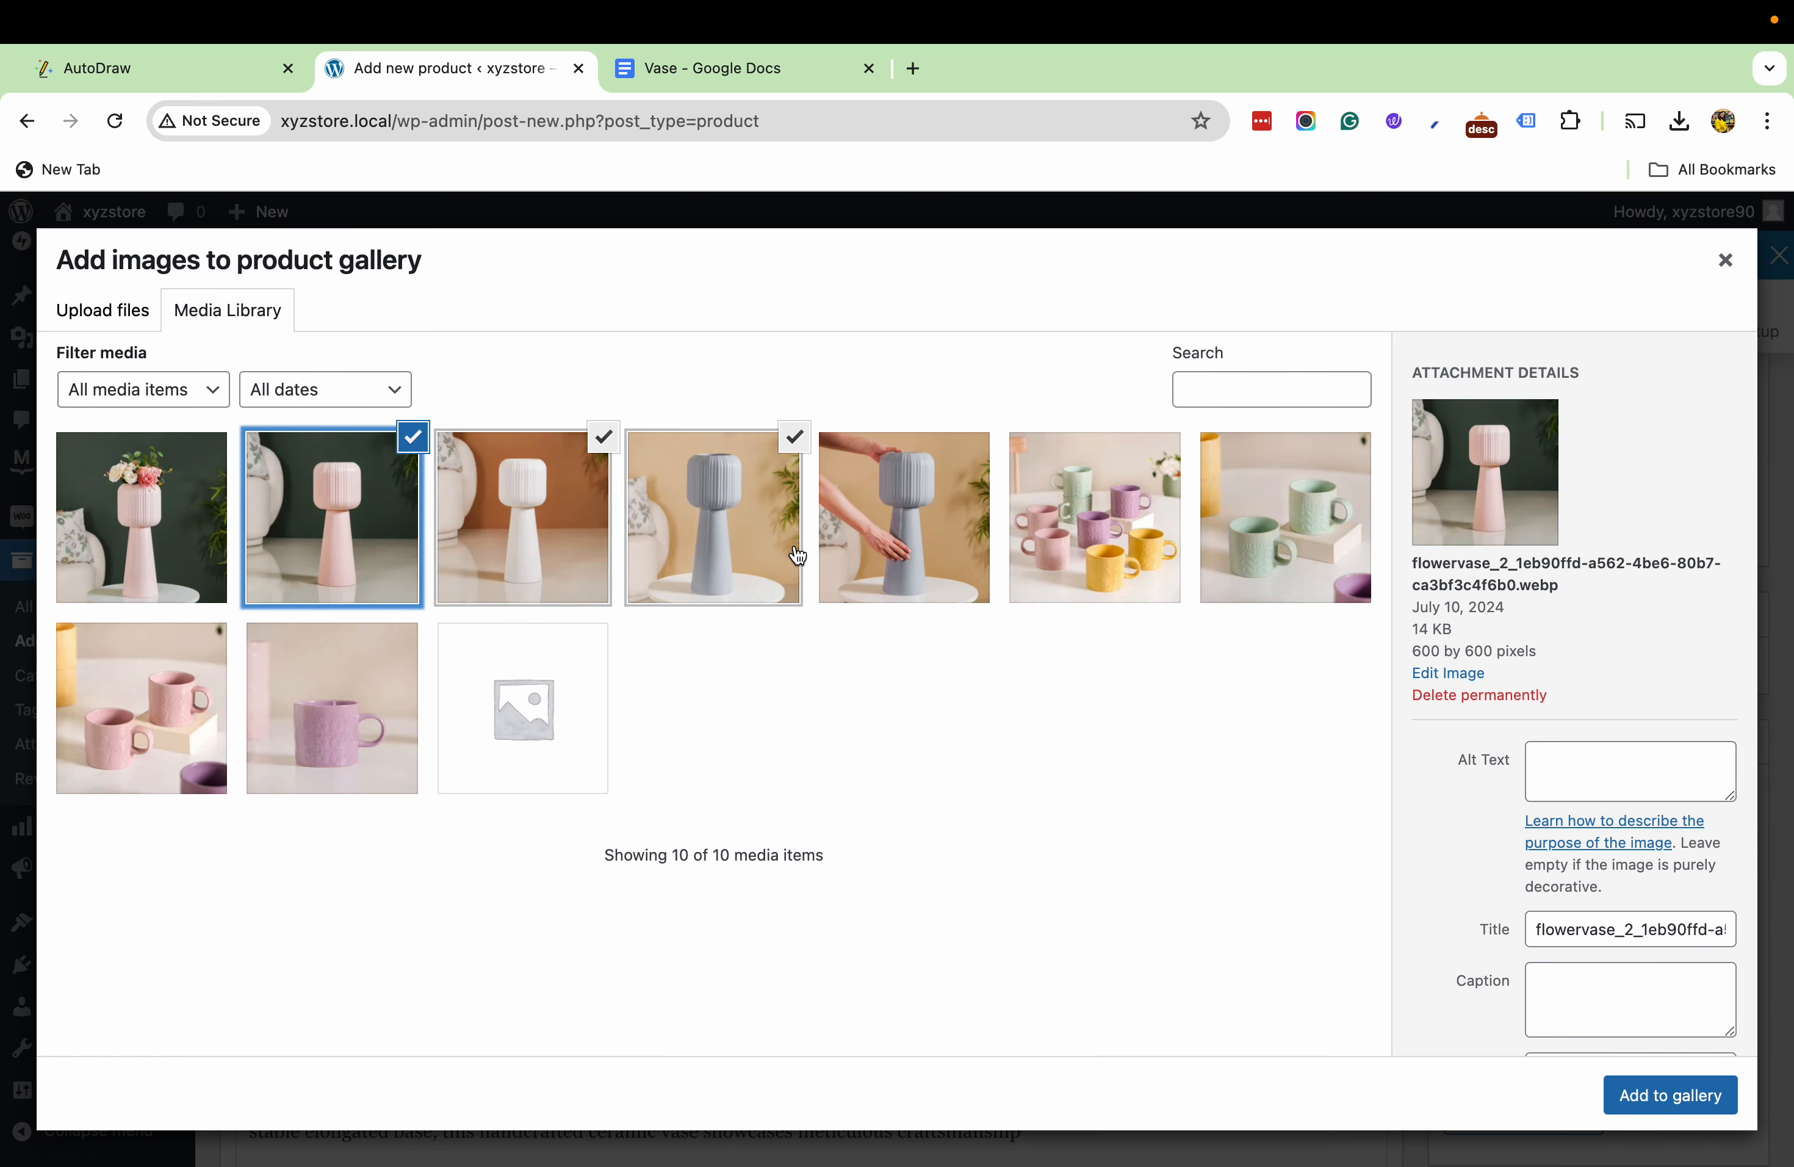
pyautogui.click(1621, 1097)
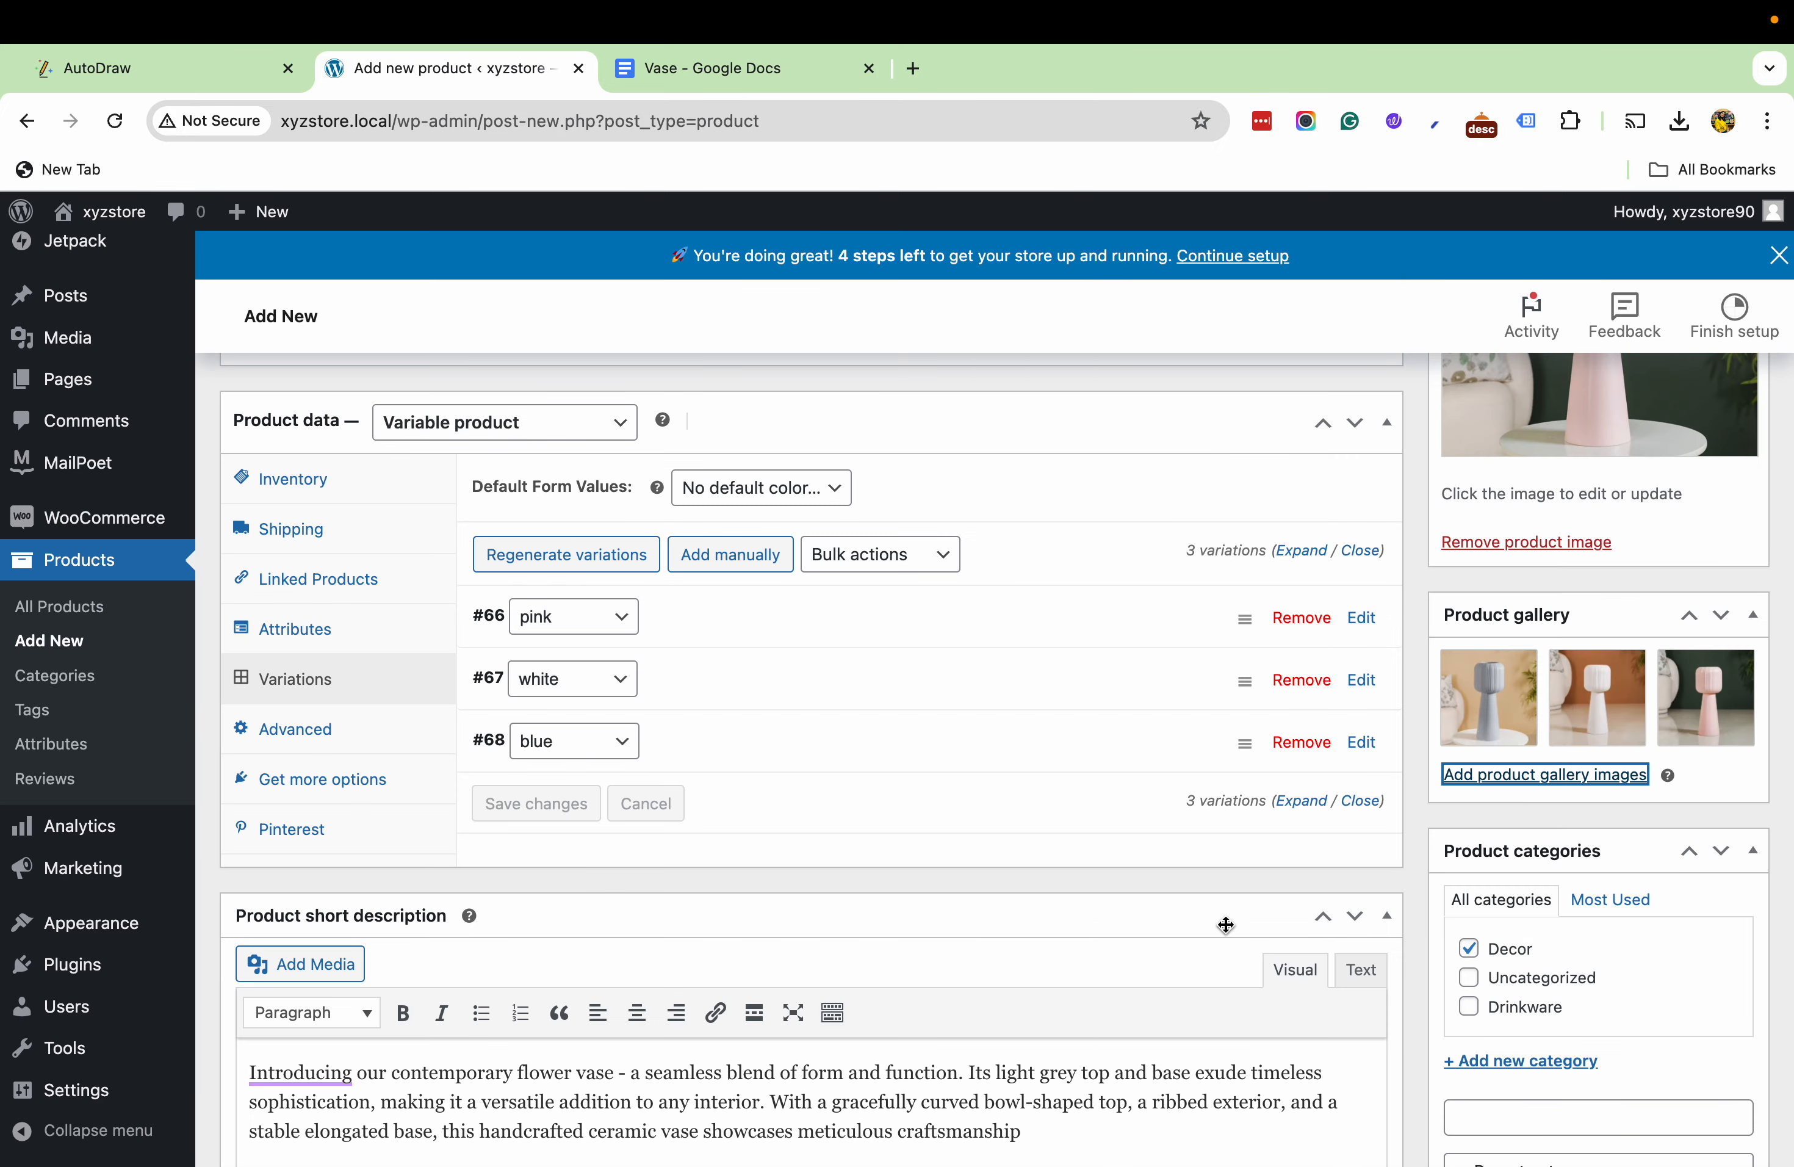
# - Review the Floor Vase description, variations, short description and images, and publish the product
pyautogui.scroll(8, 1638, 1113)
pyautogui.scroll(3, 1486, 570)
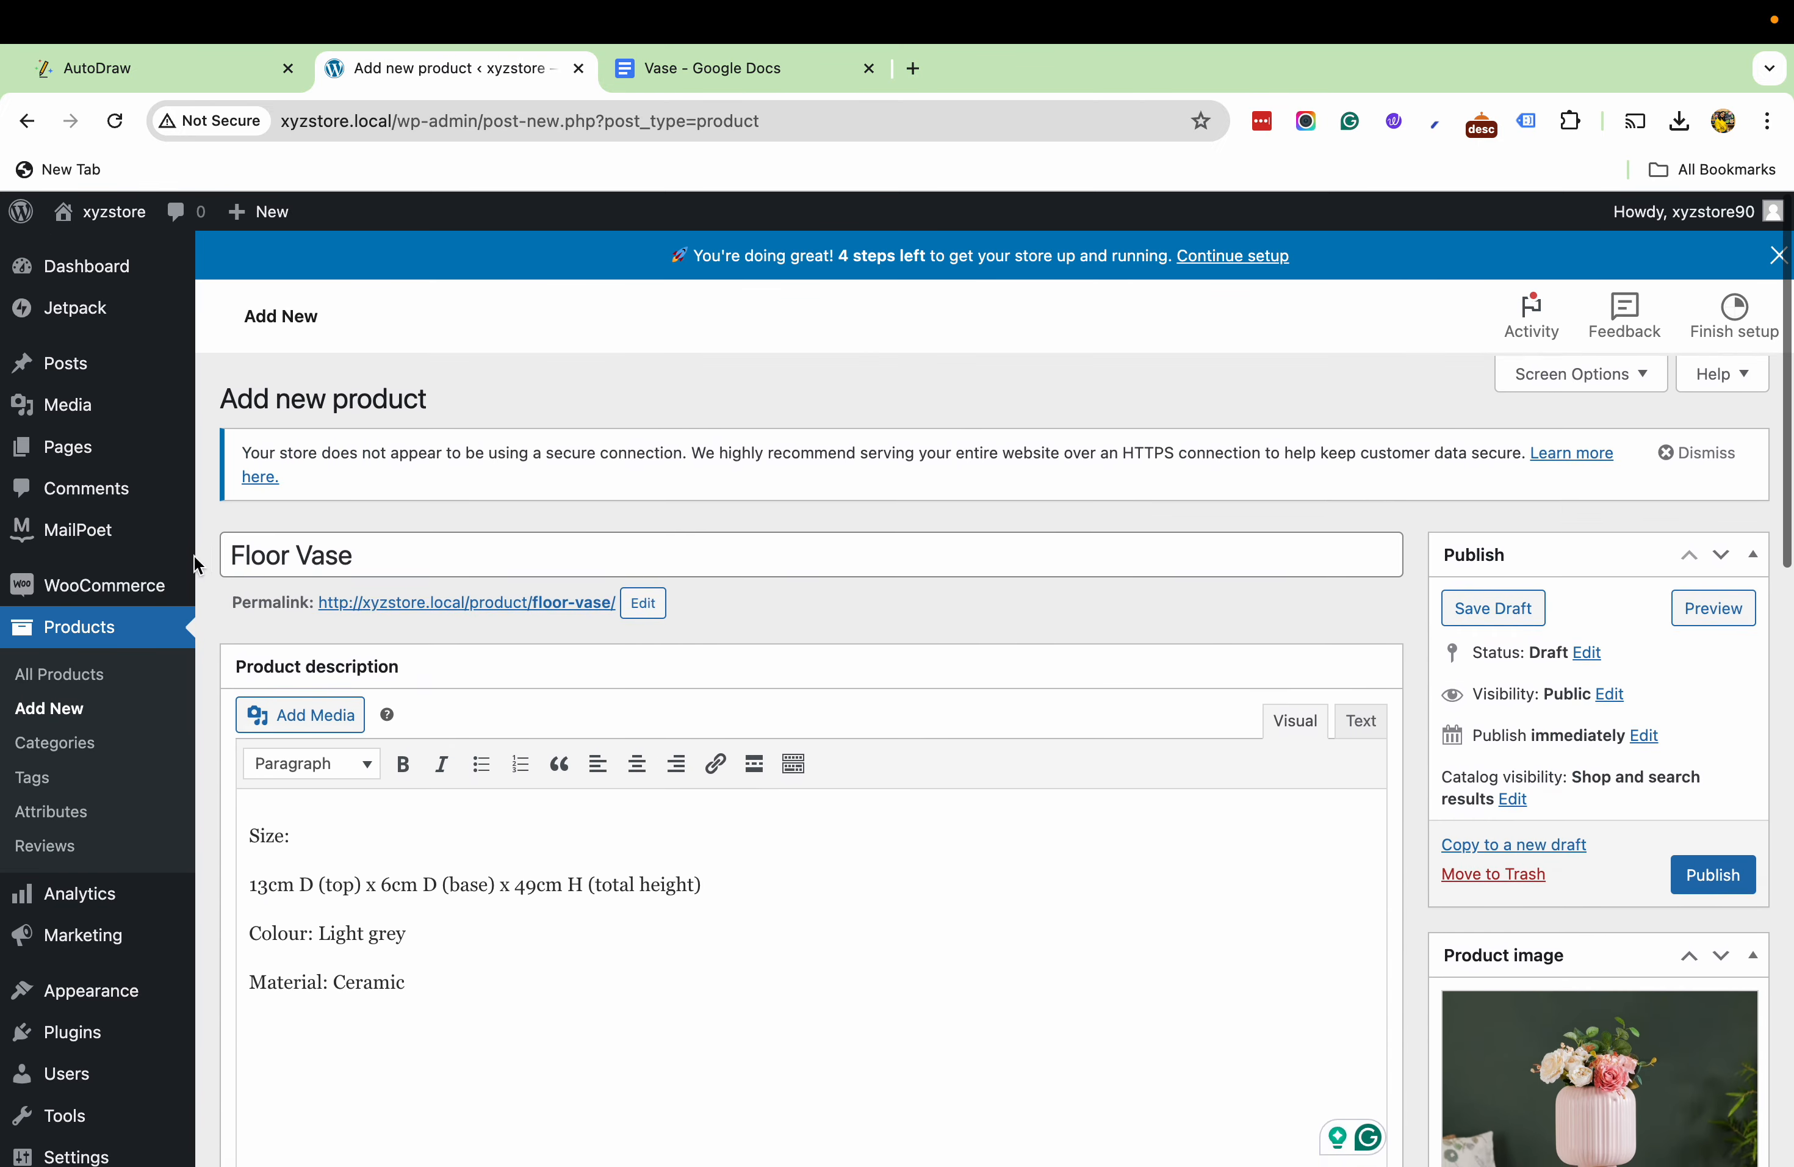
pyautogui.scroll(-6, 926, 982)
pyautogui.scroll(-5, 925, 992)
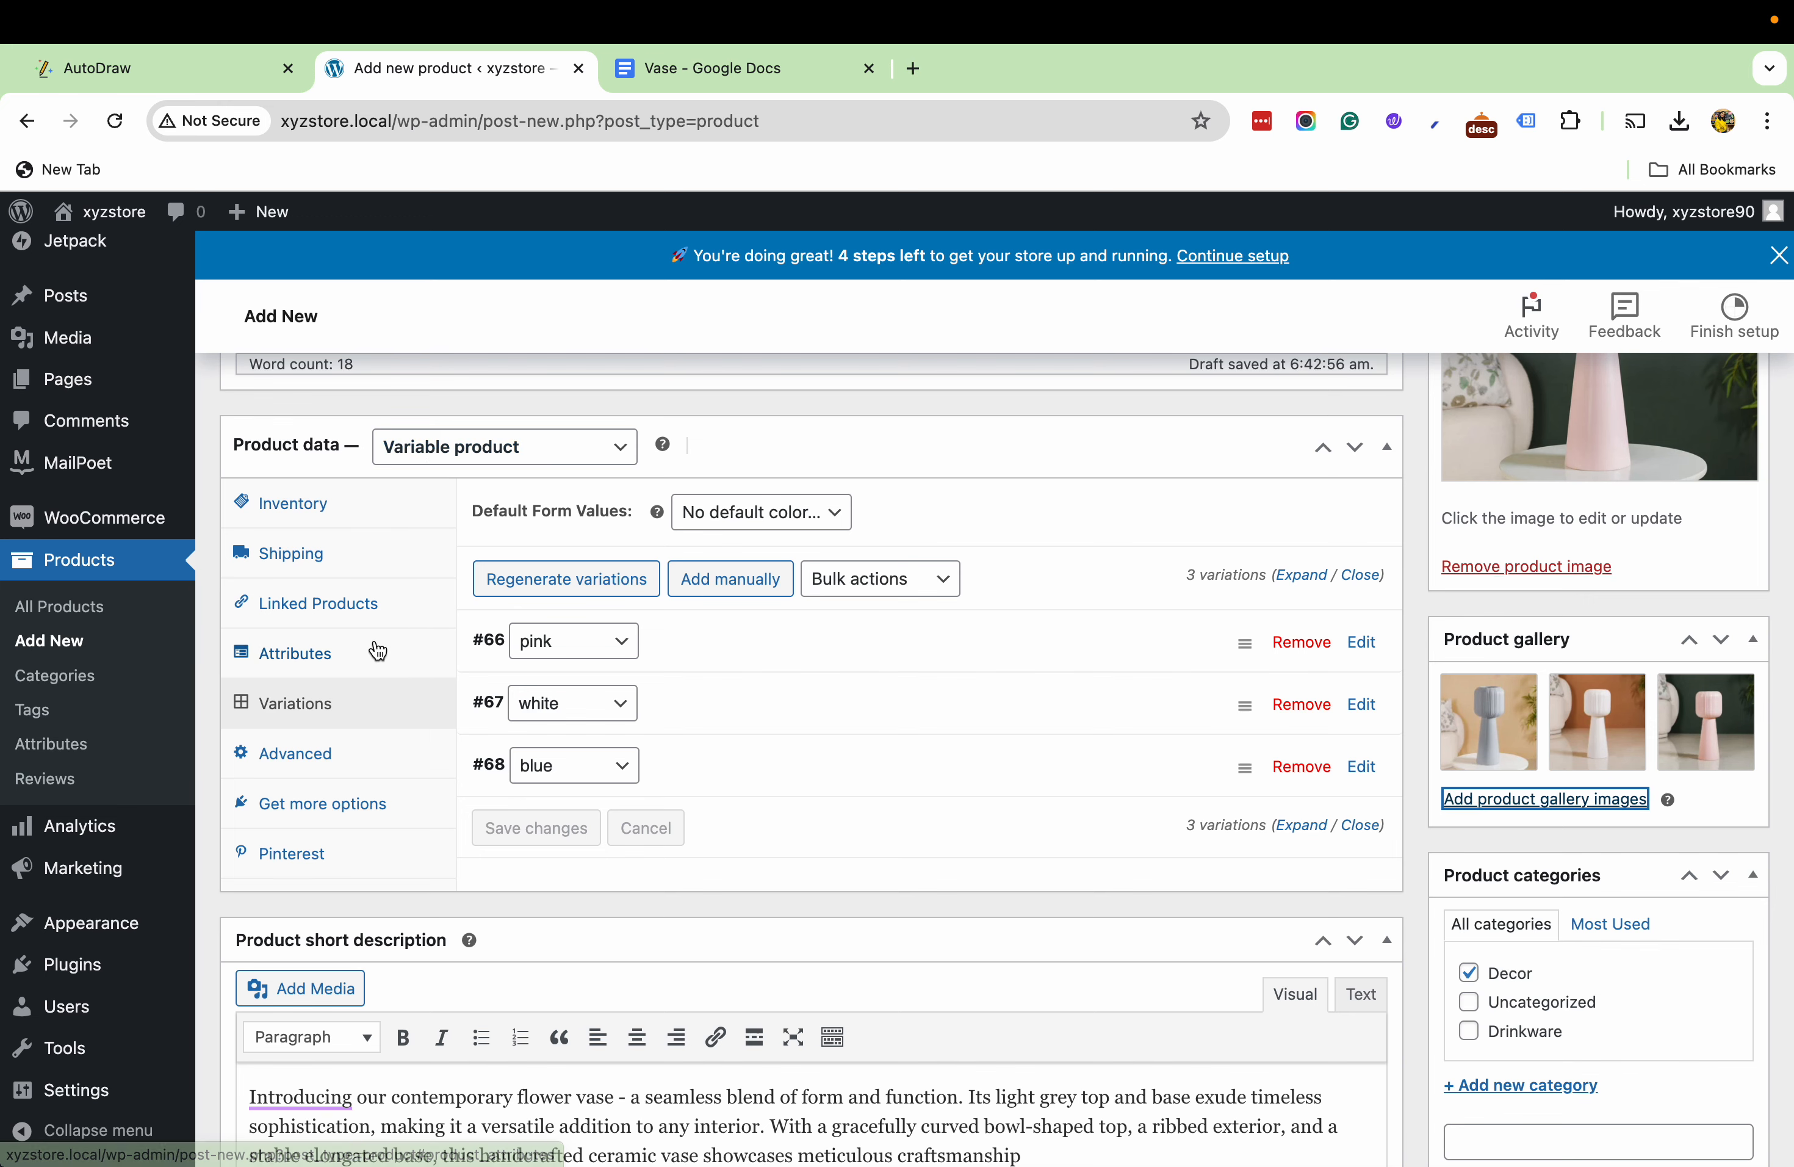
pyautogui.scroll(-7, 686, 807)
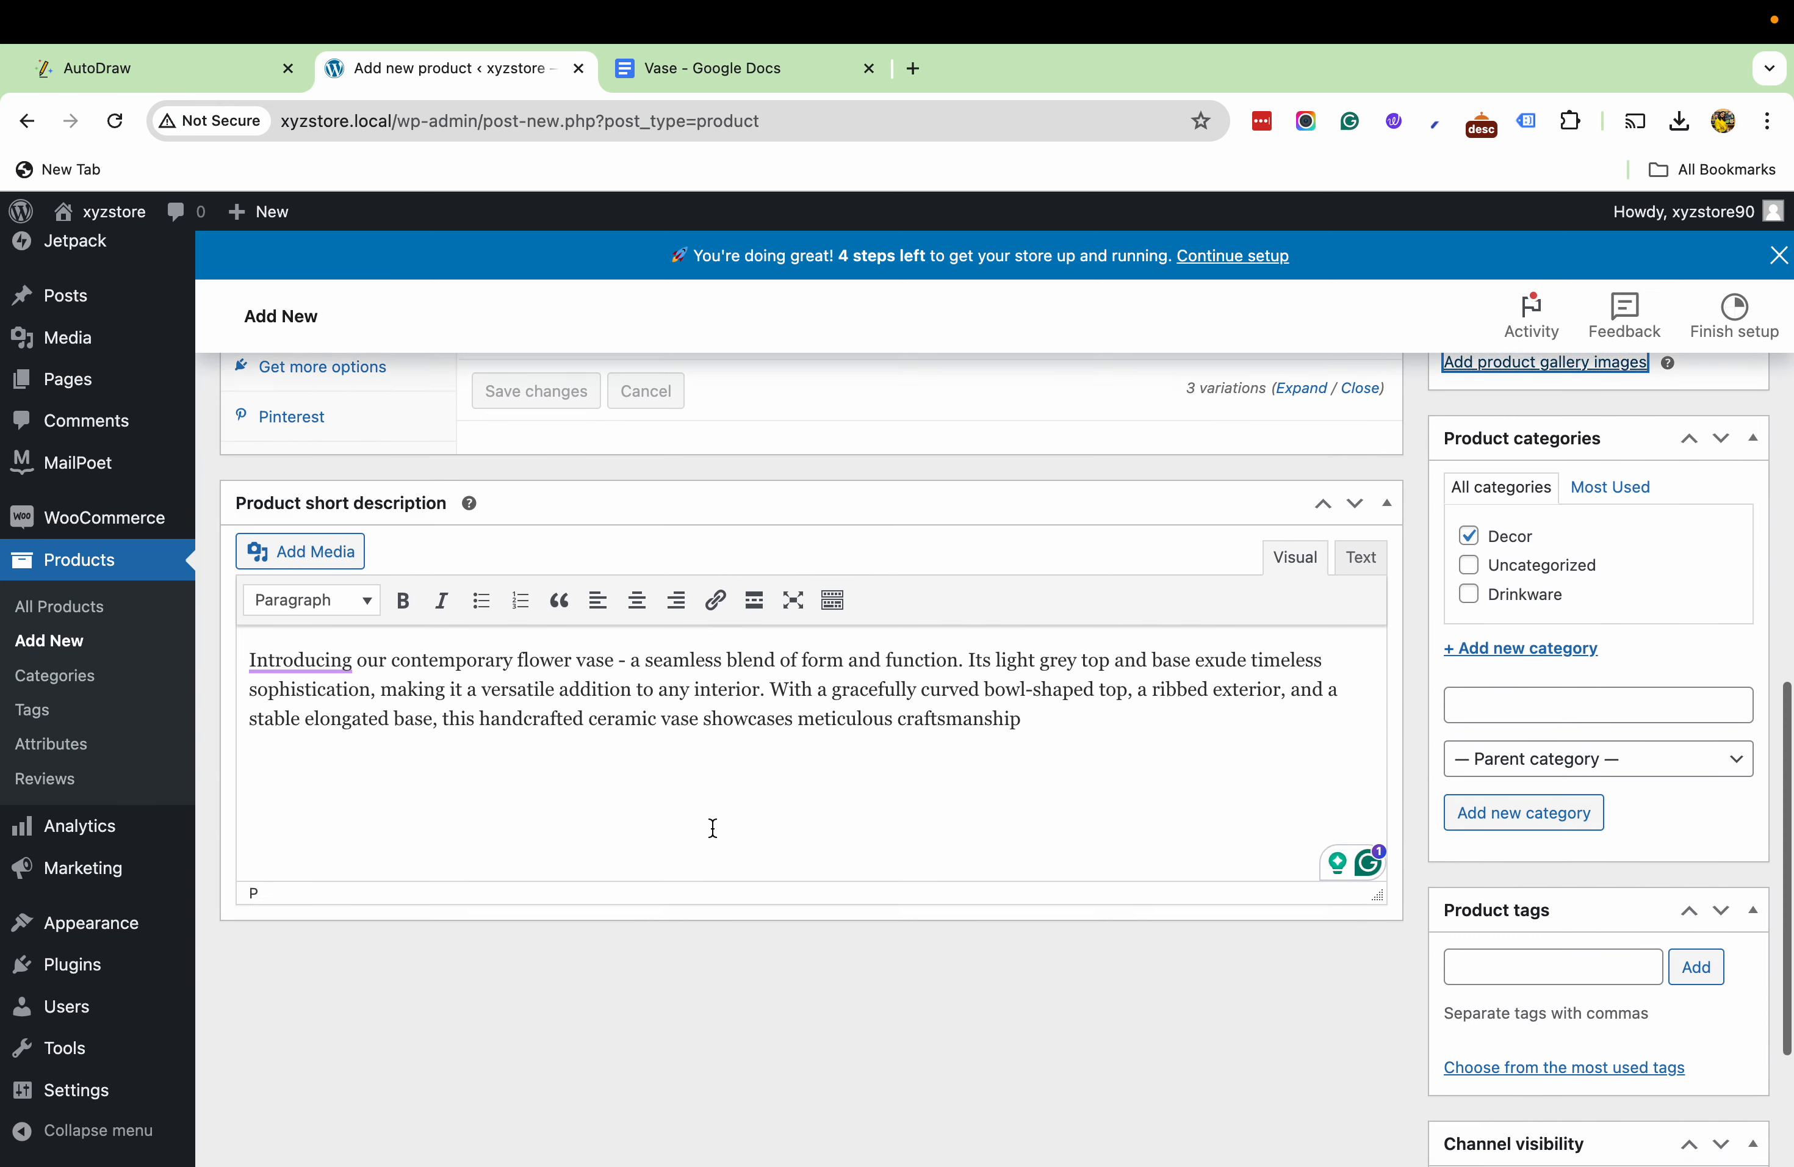
pyautogui.scroll(4, 496, 748)
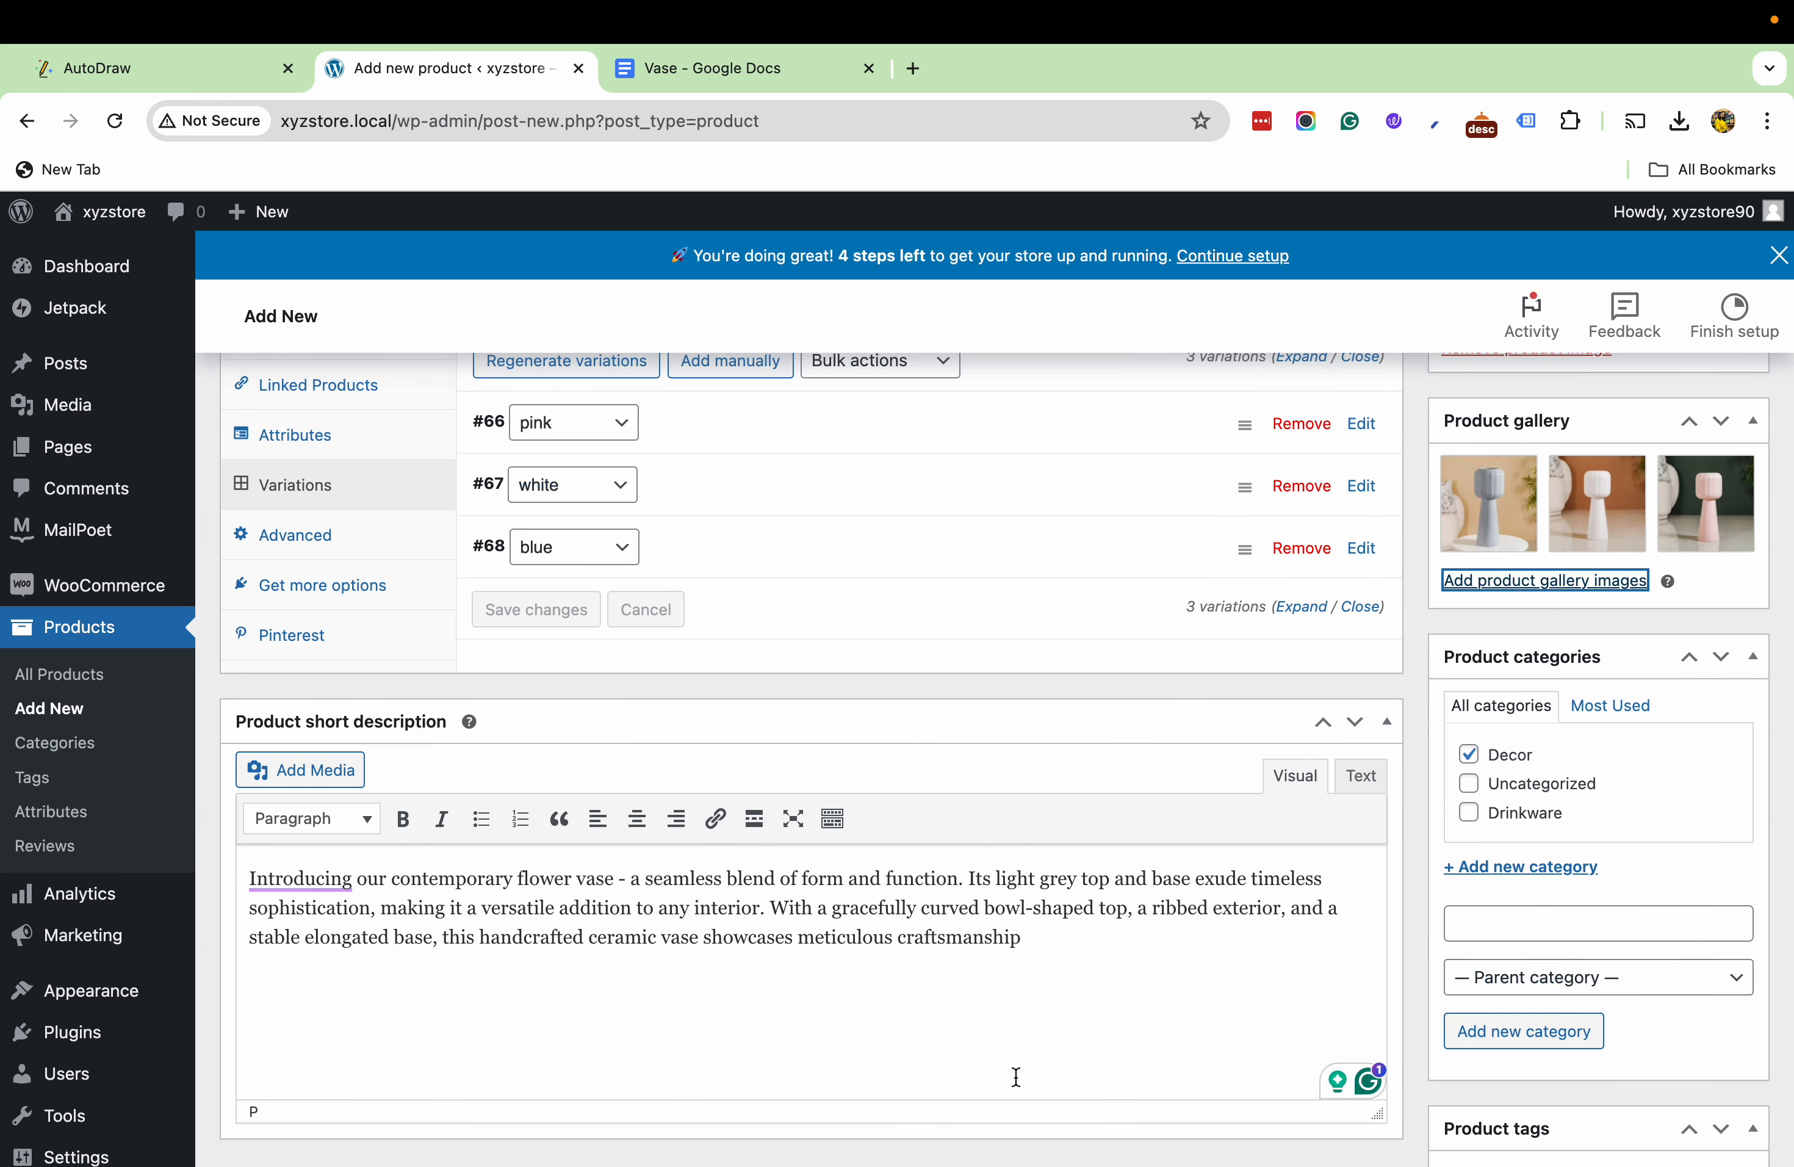
pyautogui.scroll(10, 1542, 901)
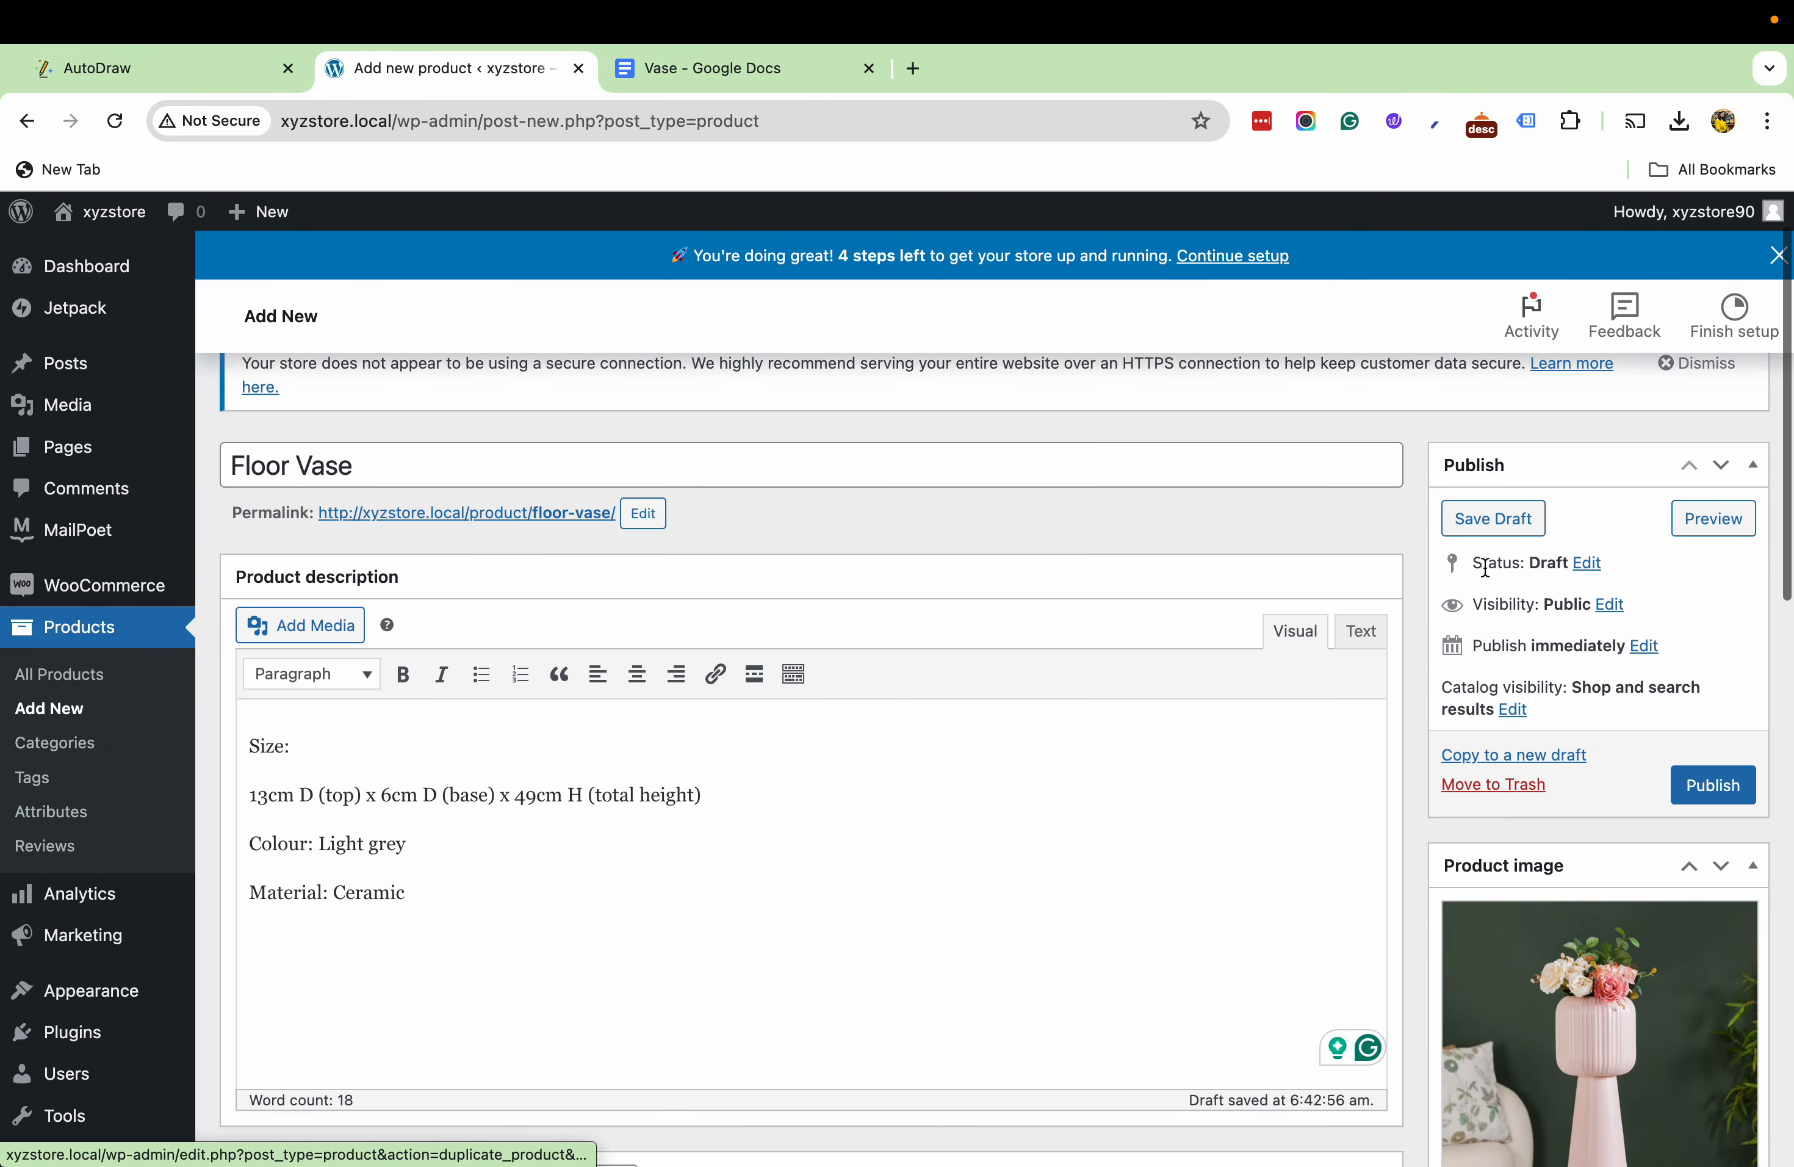
pyautogui.click(1701, 822)
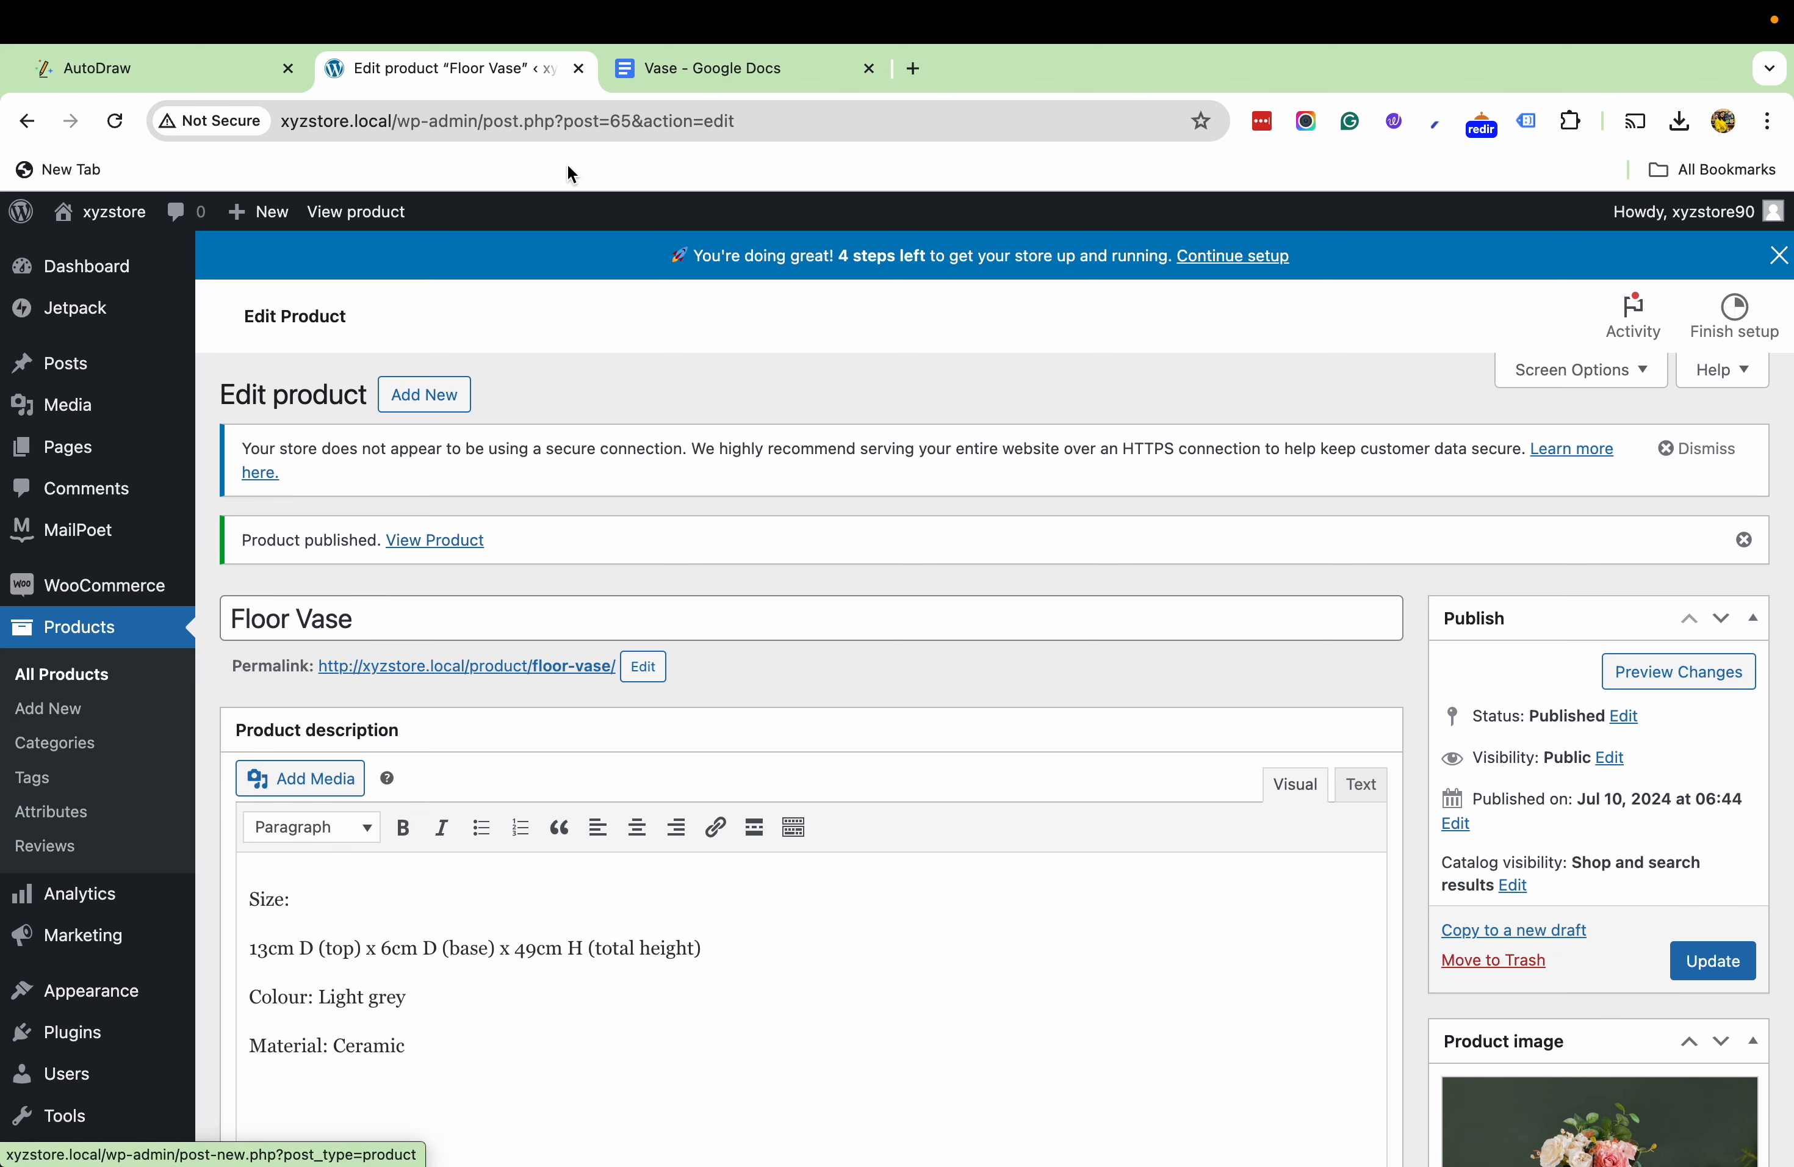
# - Open the store's Shop page in a new tab and check the Floor Vase listing and its price range
pyautogui.moveTo(98, 213)
pyautogui.rightClick(84, 289)
pyautogui.click(135, 295)
pyautogui.click(656, 66)
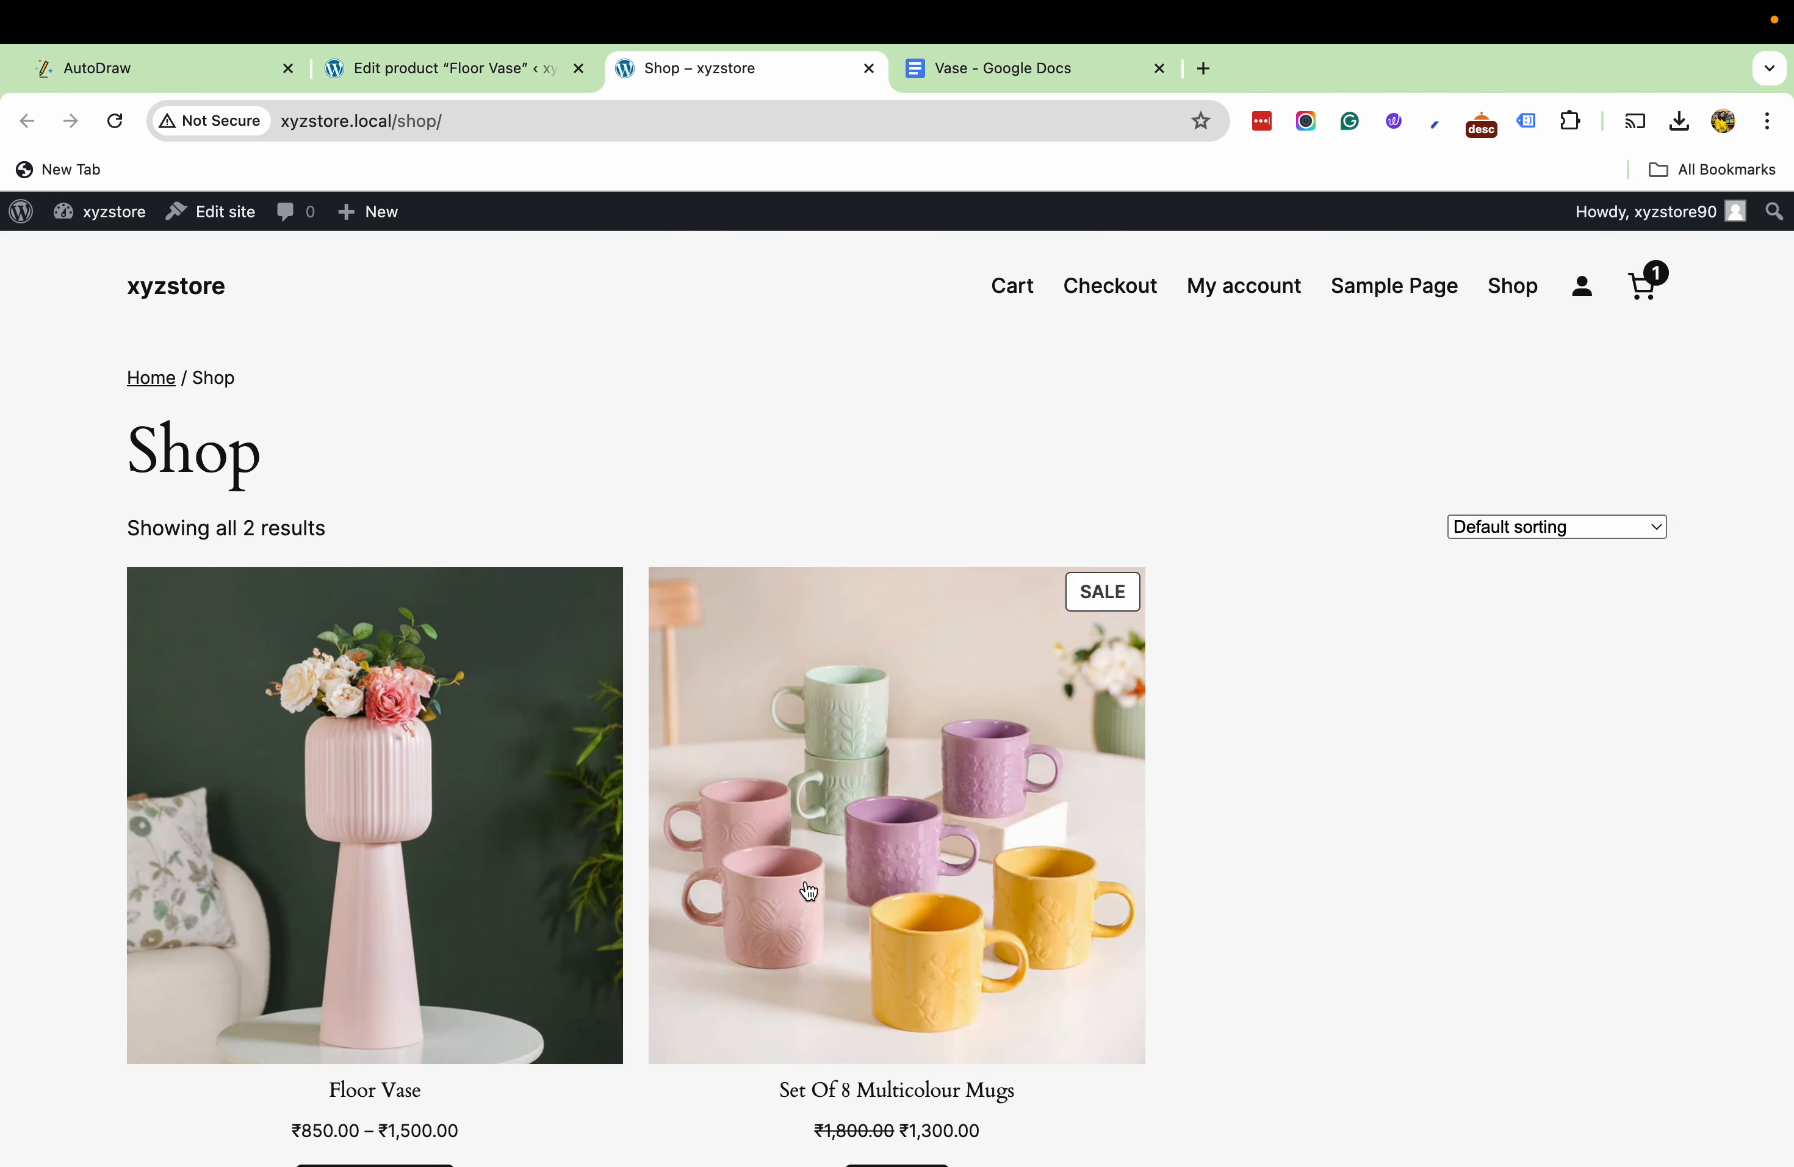
pyautogui.scroll(-3, 804, 887)
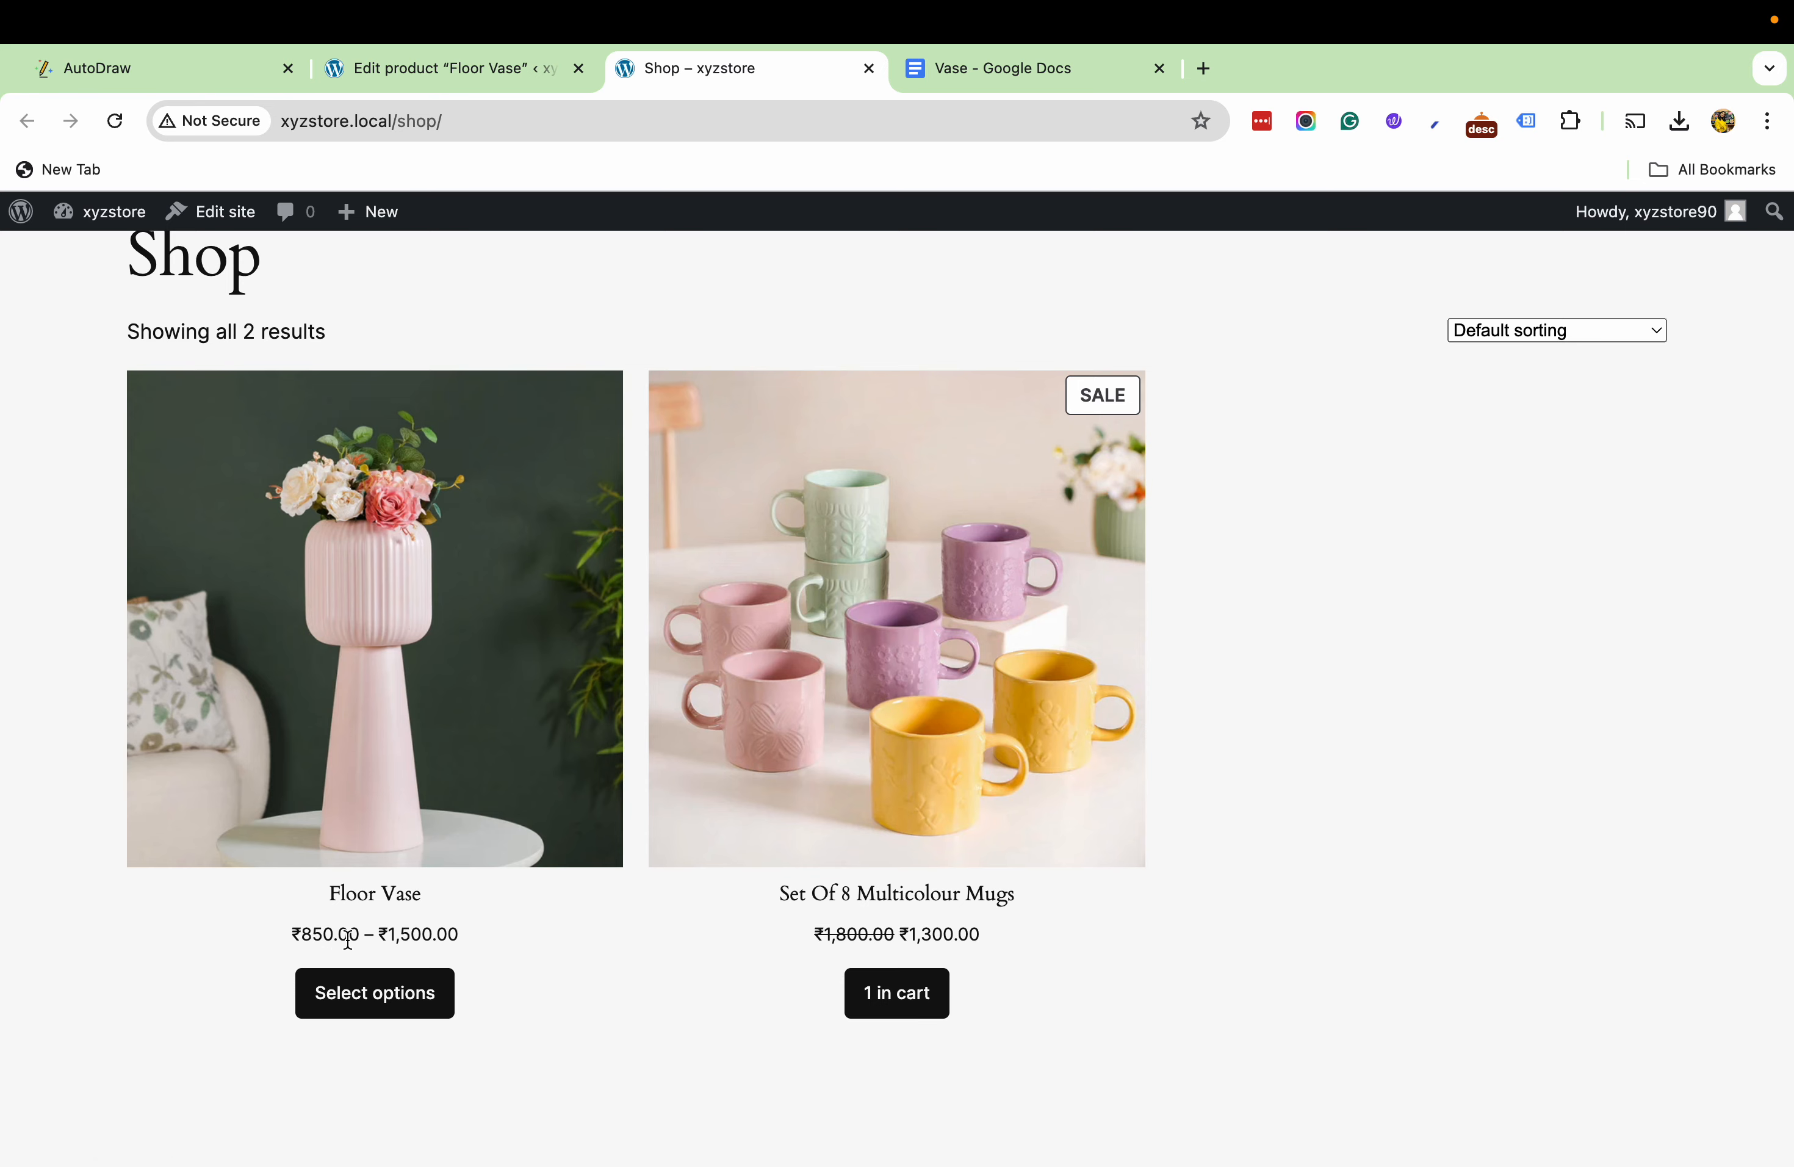
# - Open the Floor Vase product page and examine its gallery images, short description and full description
pyautogui.click(376, 578)
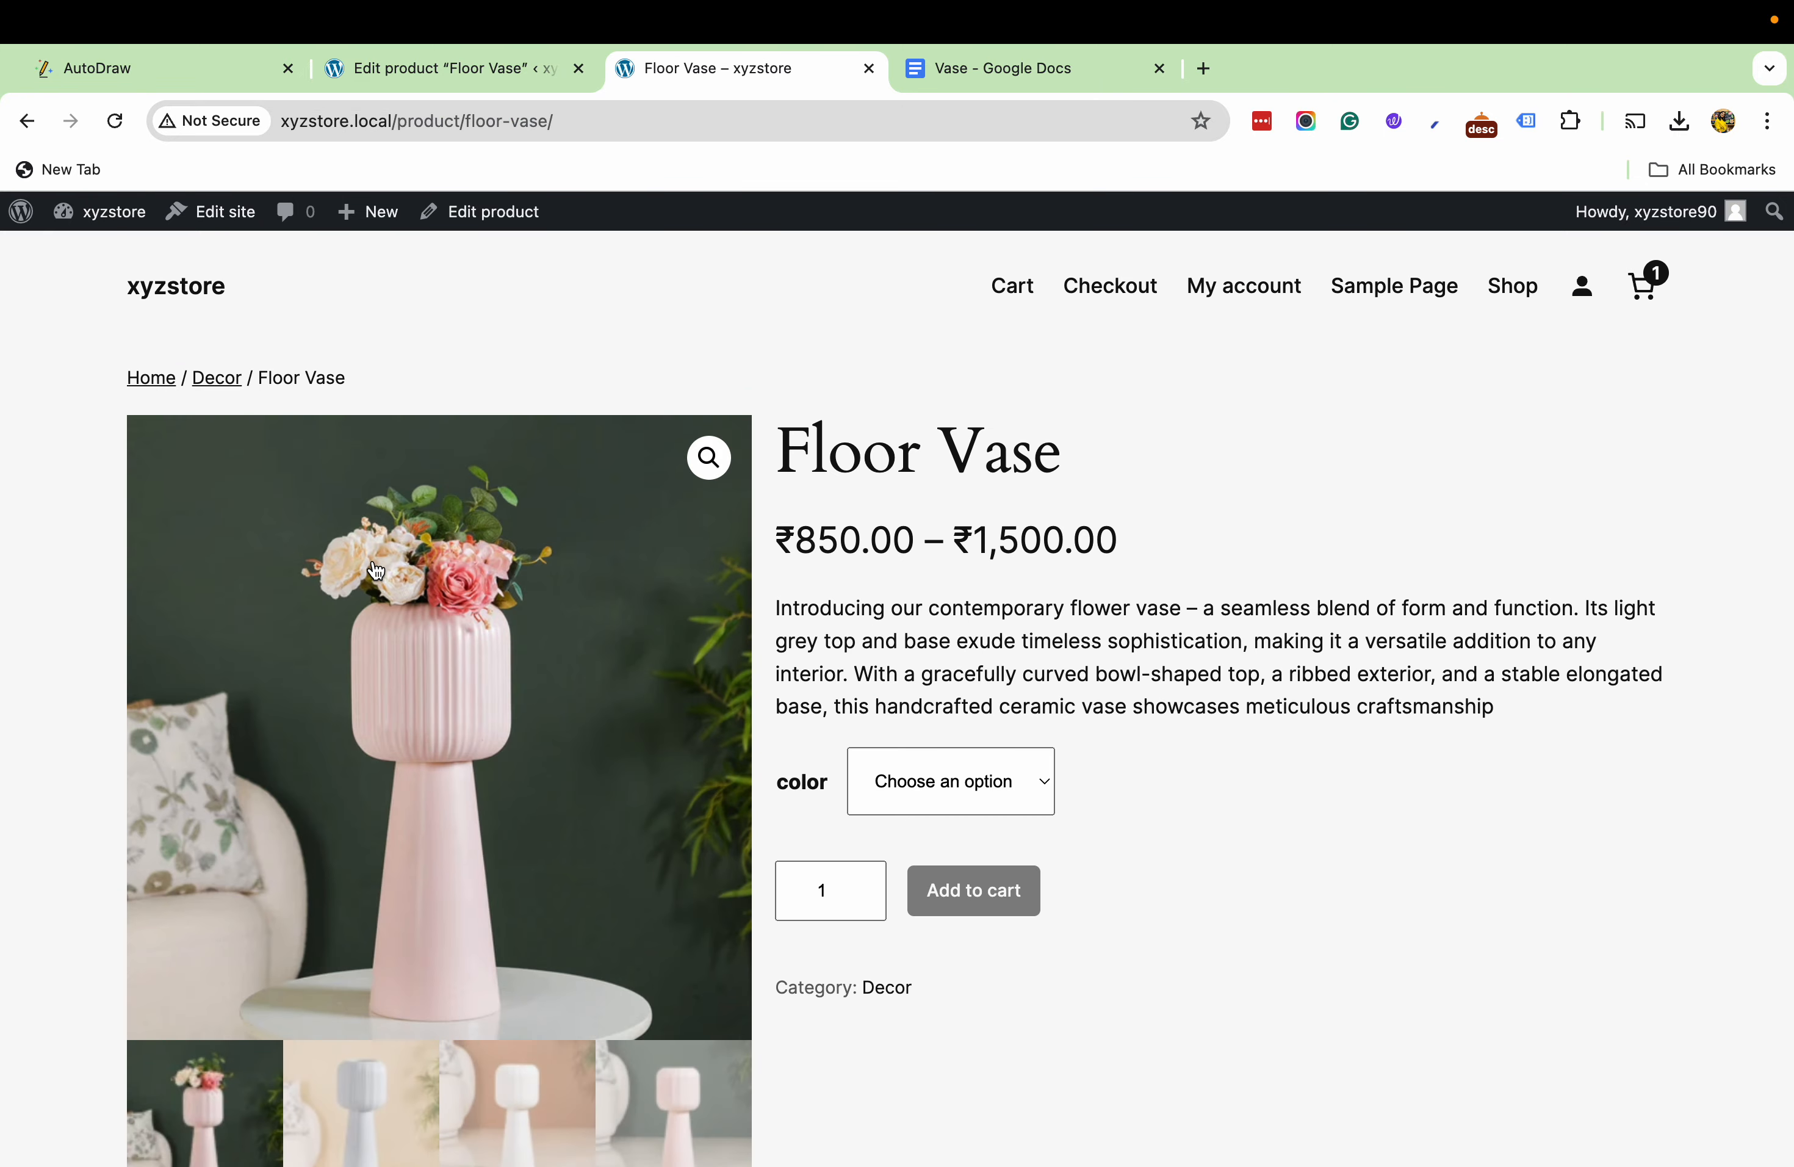
pyautogui.scroll(-4, 377, 570)
pyautogui.scroll(-1, 1222, 695)
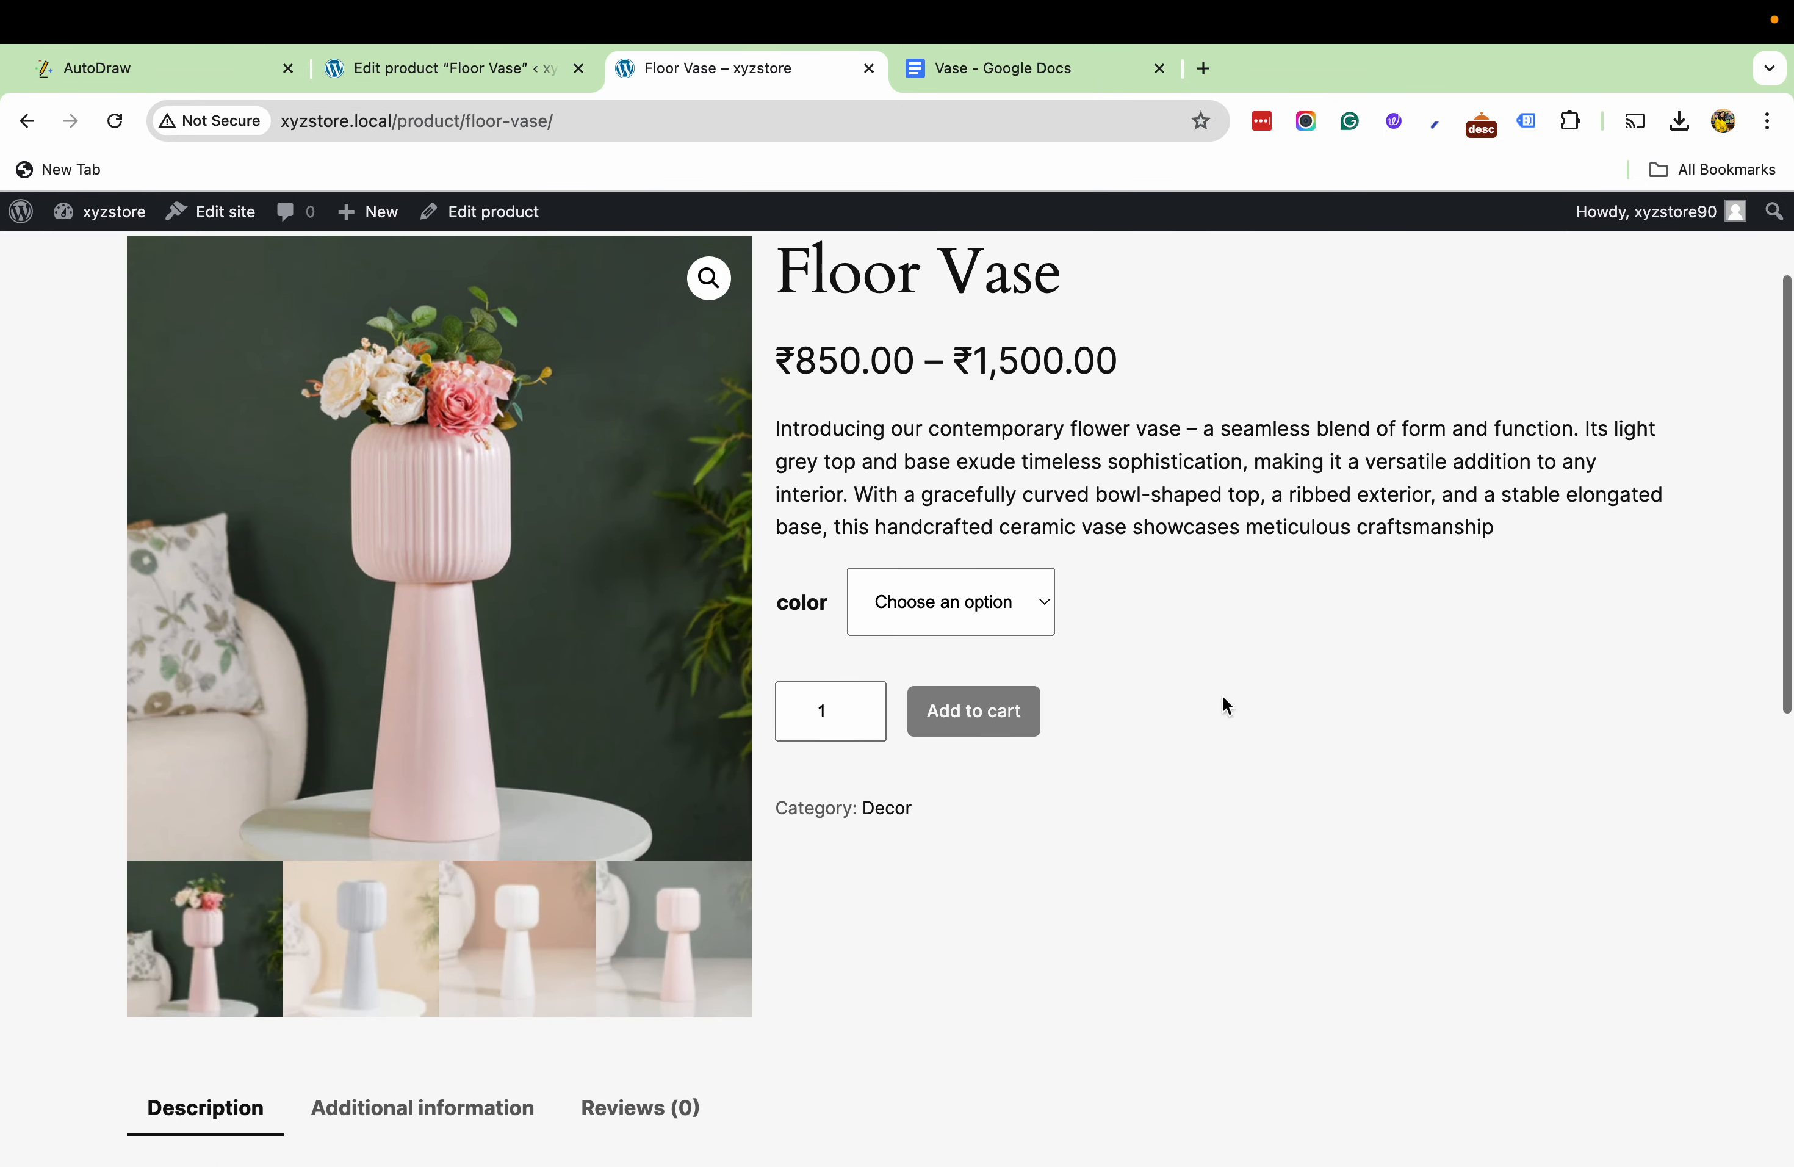
pyautogui.scroll(-3, 1222, 696)
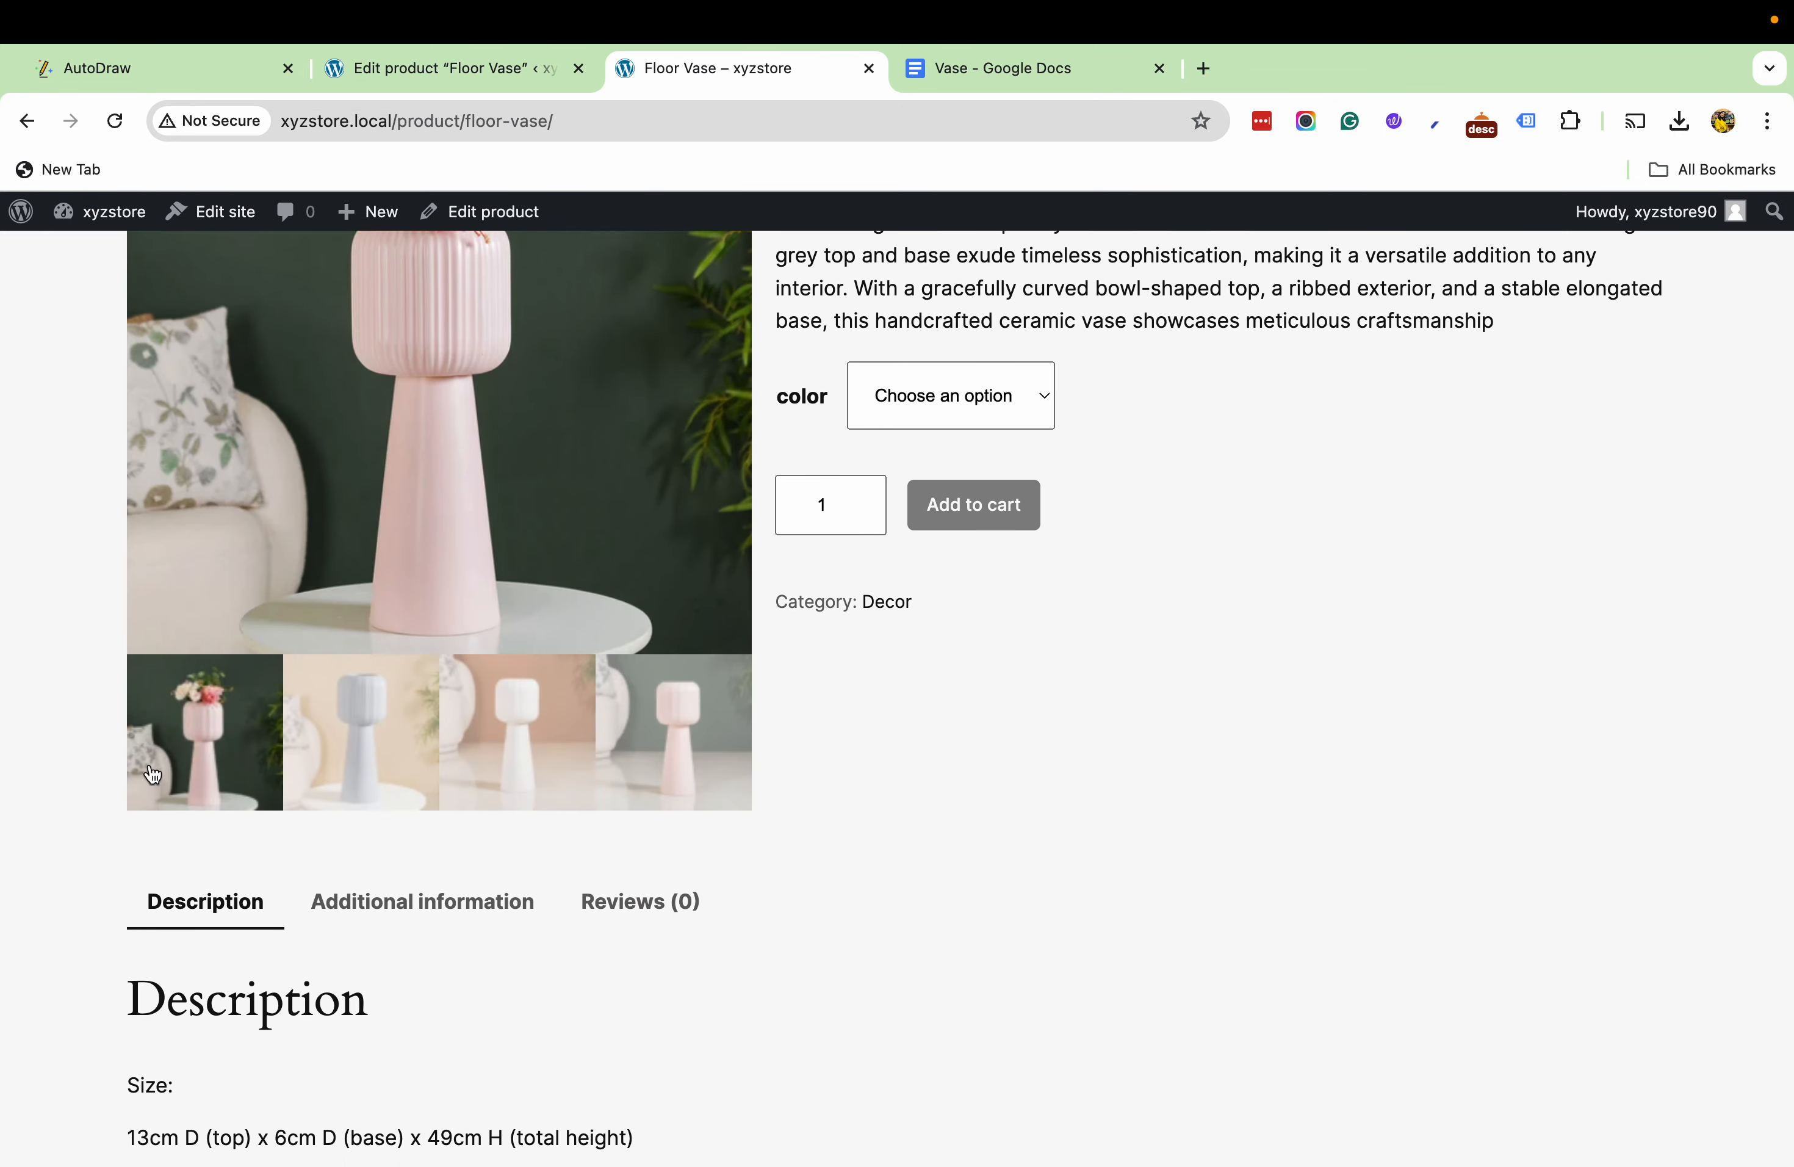
pyautogui.scroll(3, 652, 725)
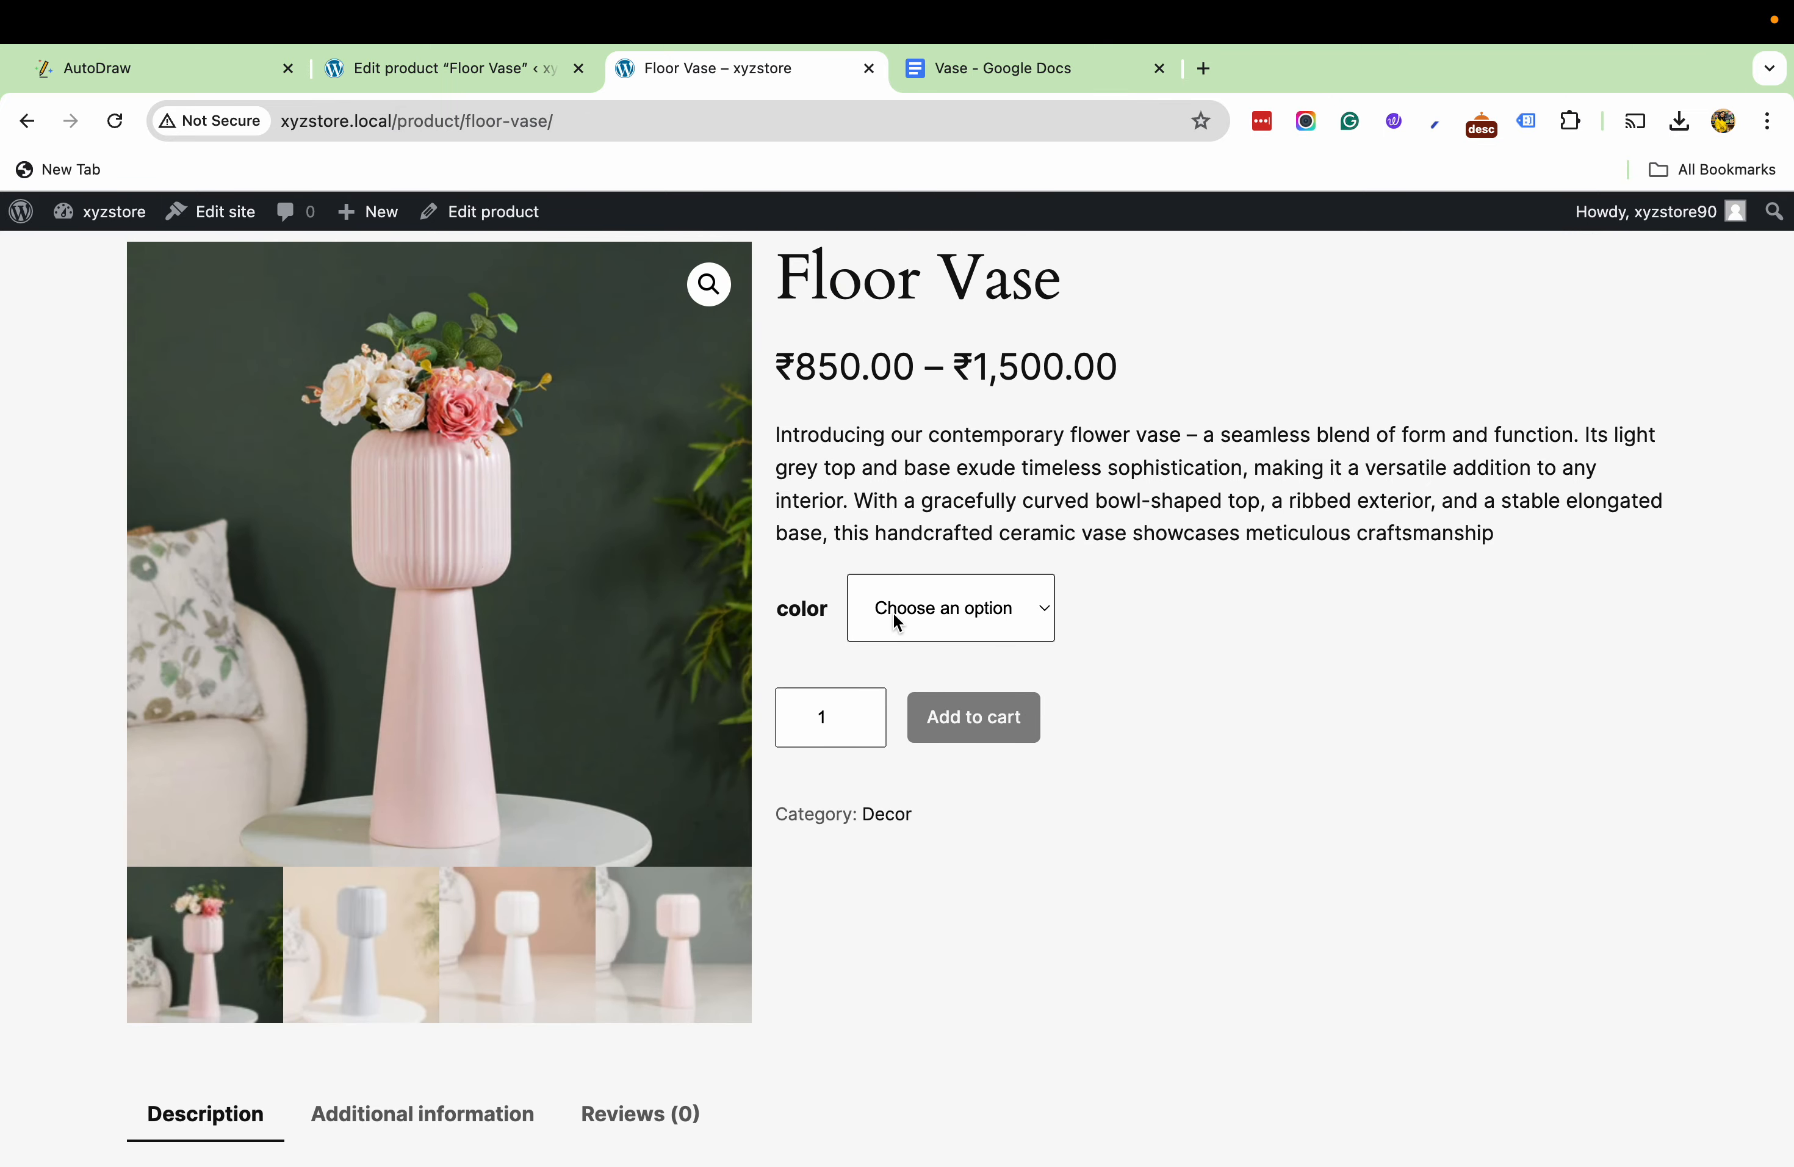
# - Review the Floor Vase color options and choose white to check its variation image and price
pyautogui.click(898, 623)
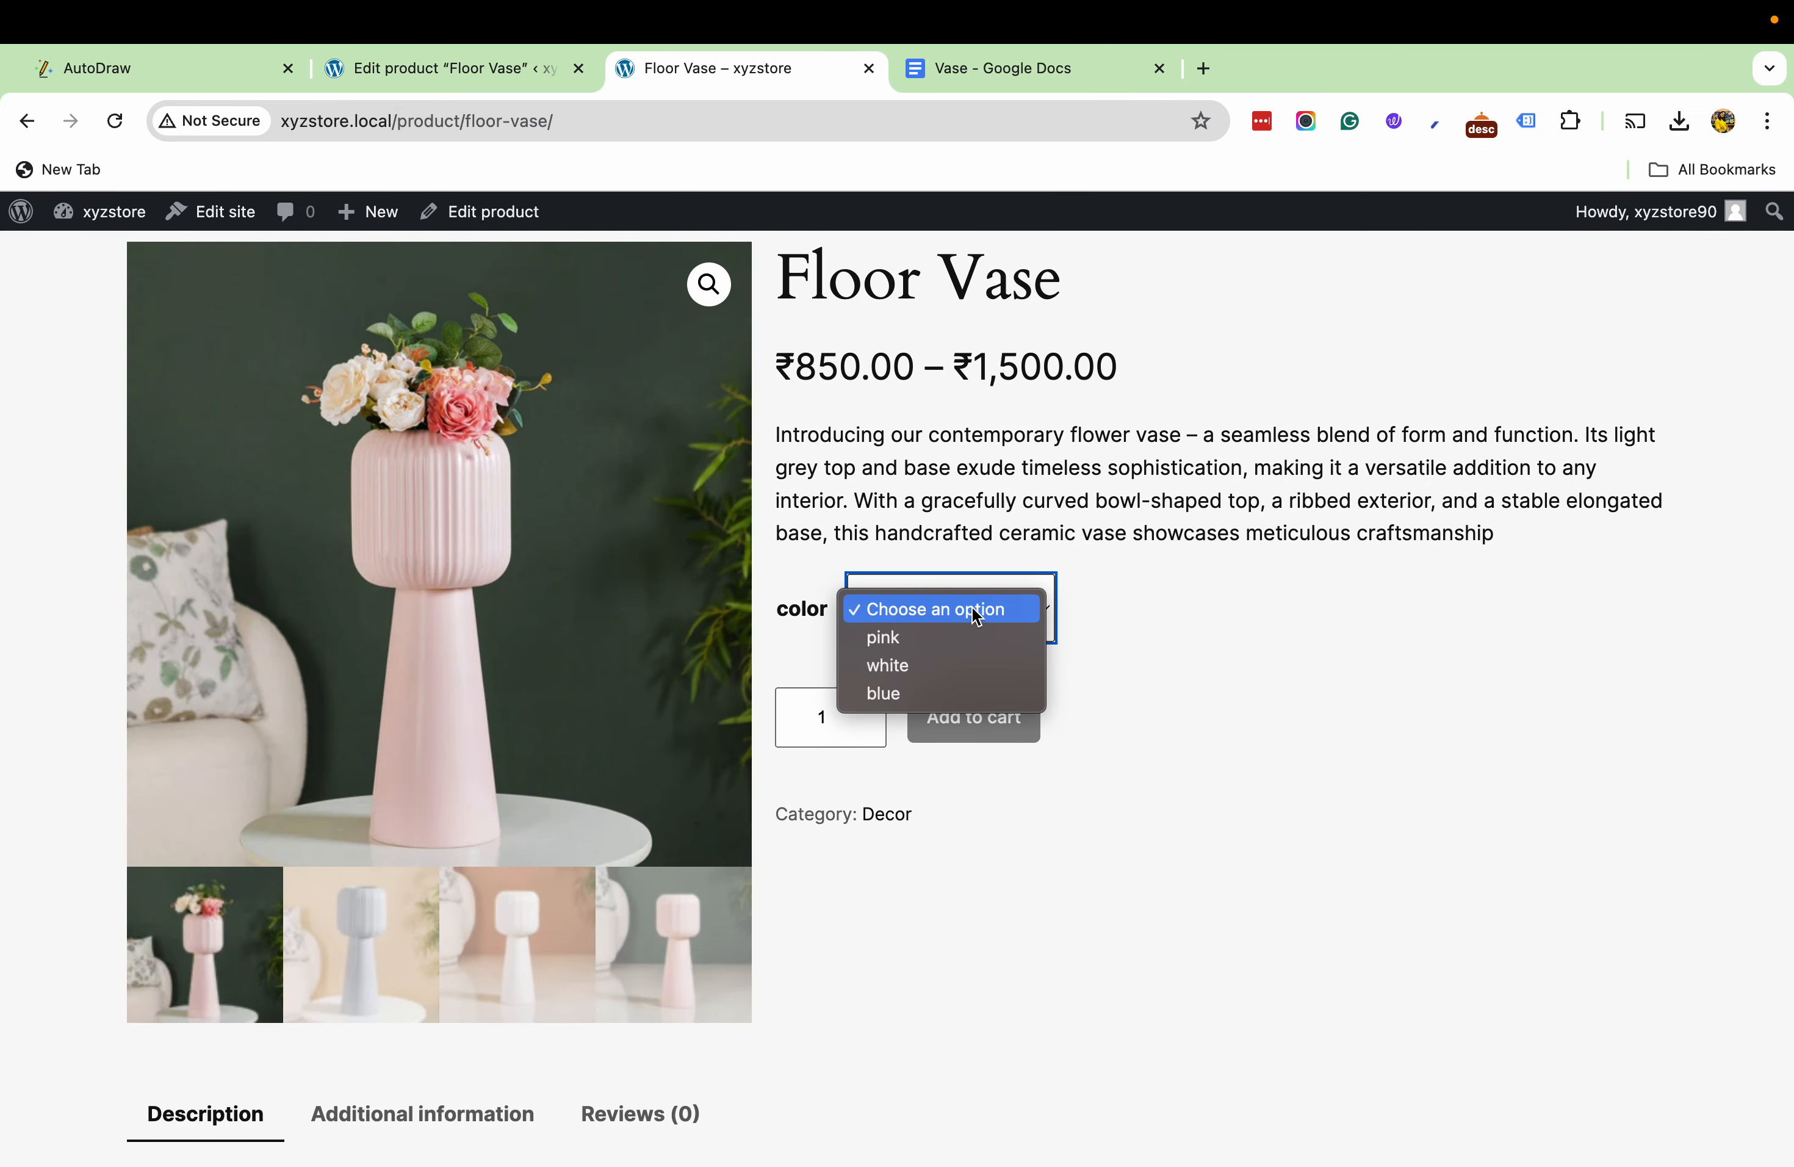
pyautogui.click(1315, 658)
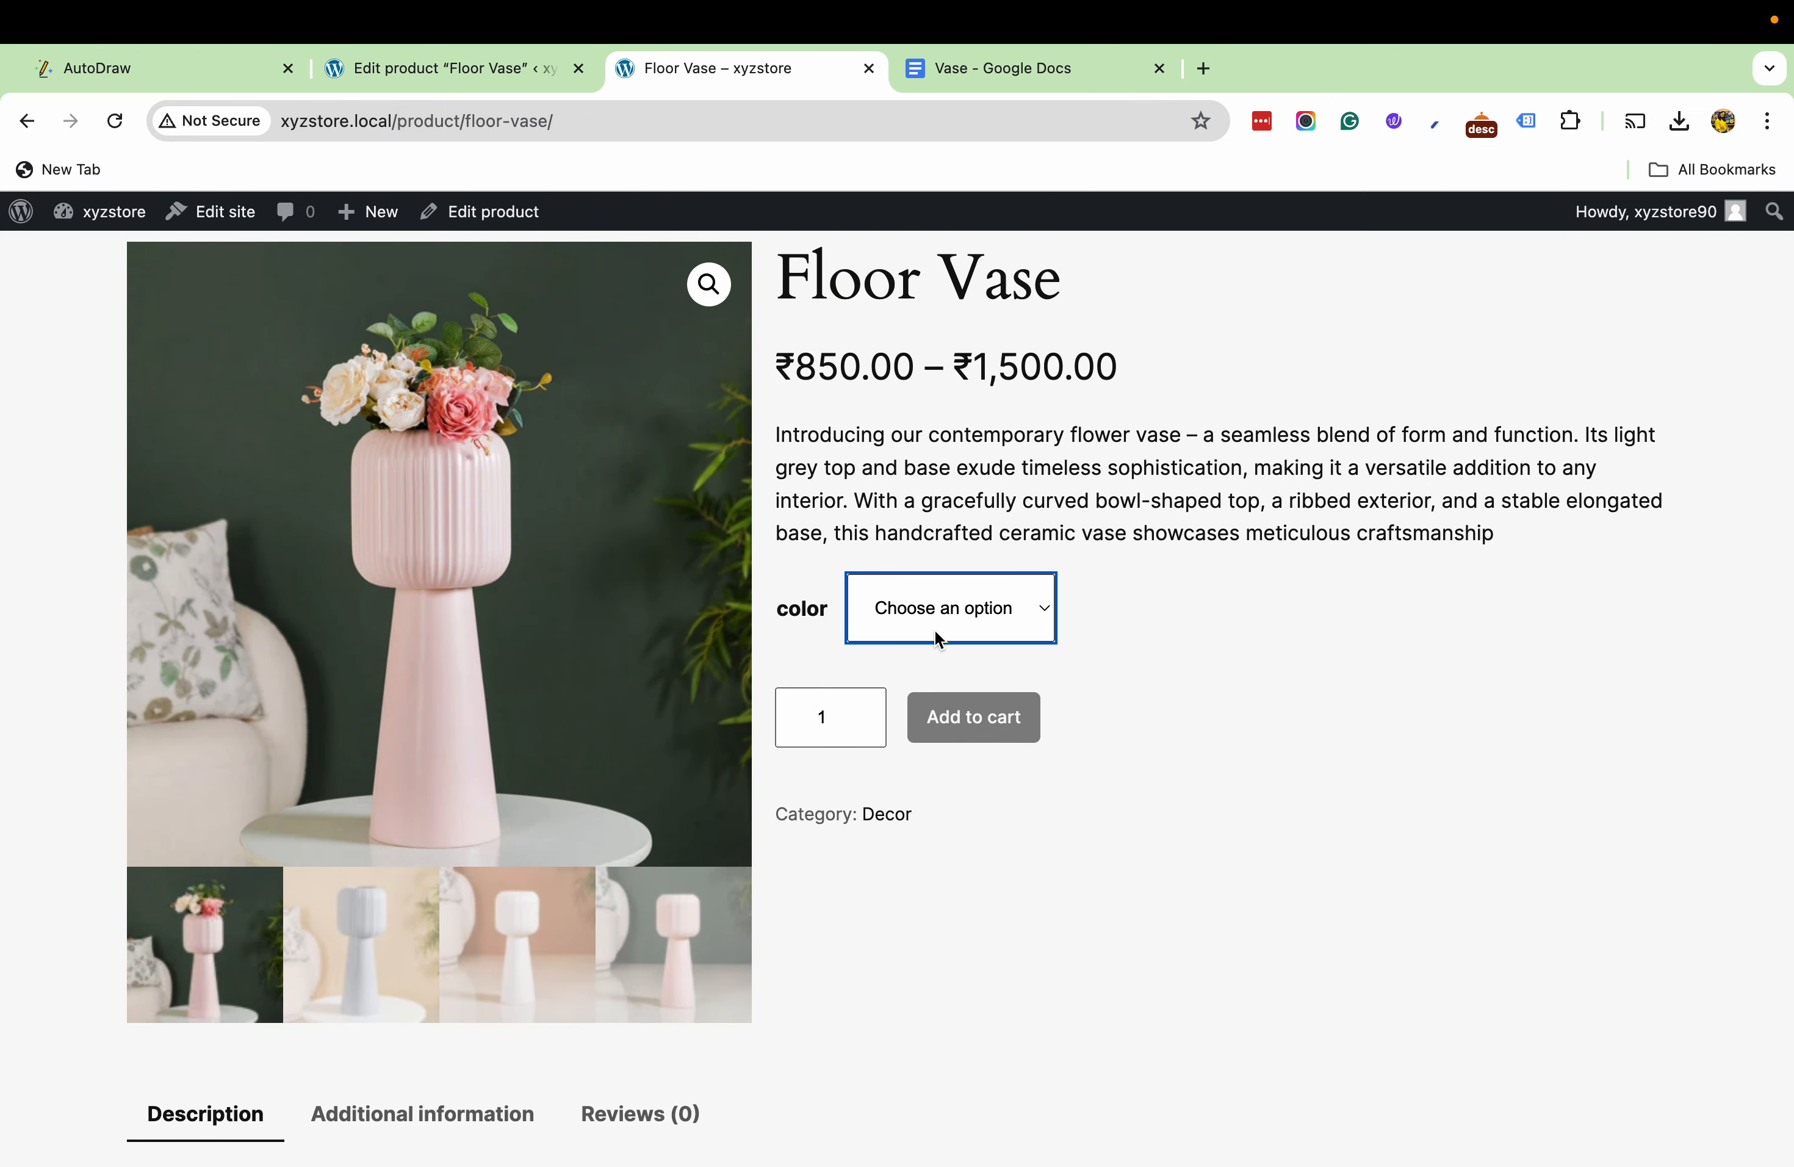
pyautogui.click(1014, 611)
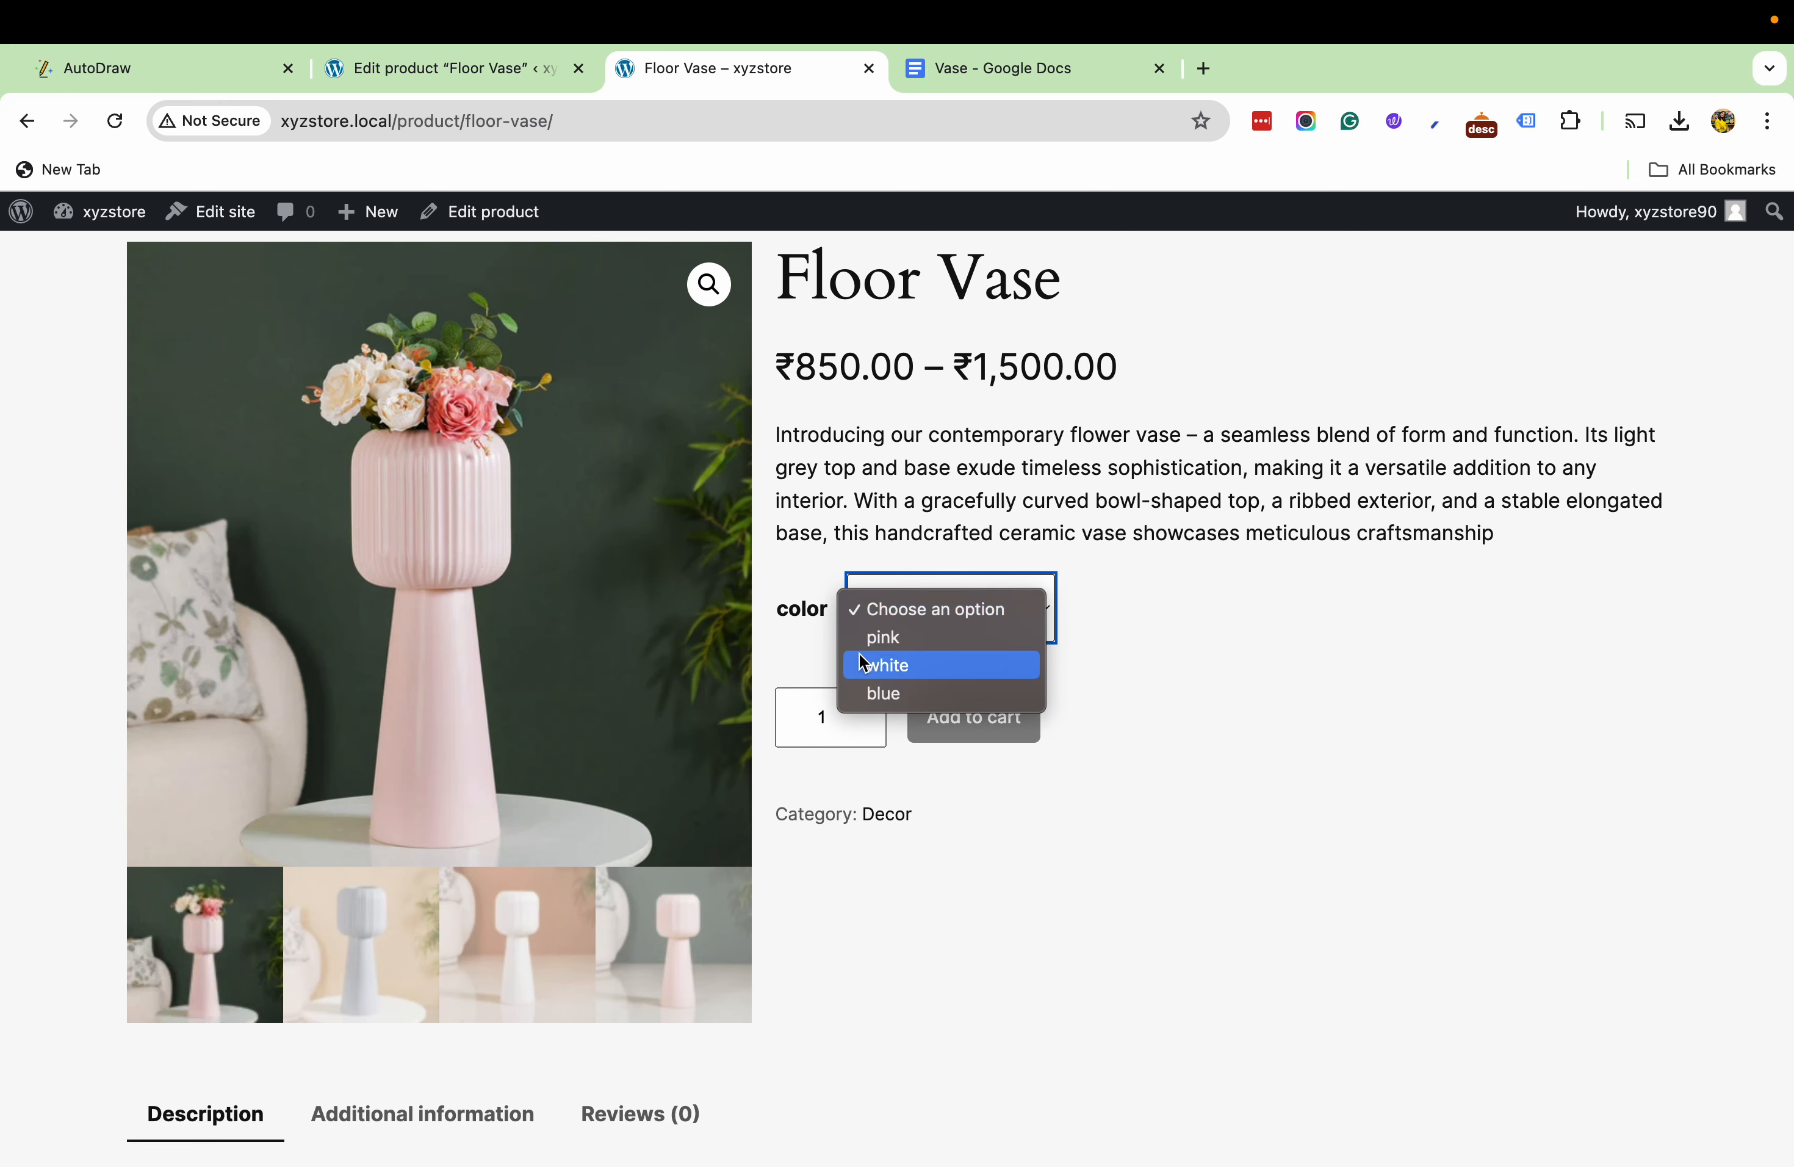
pyautogui.click(887, 667)
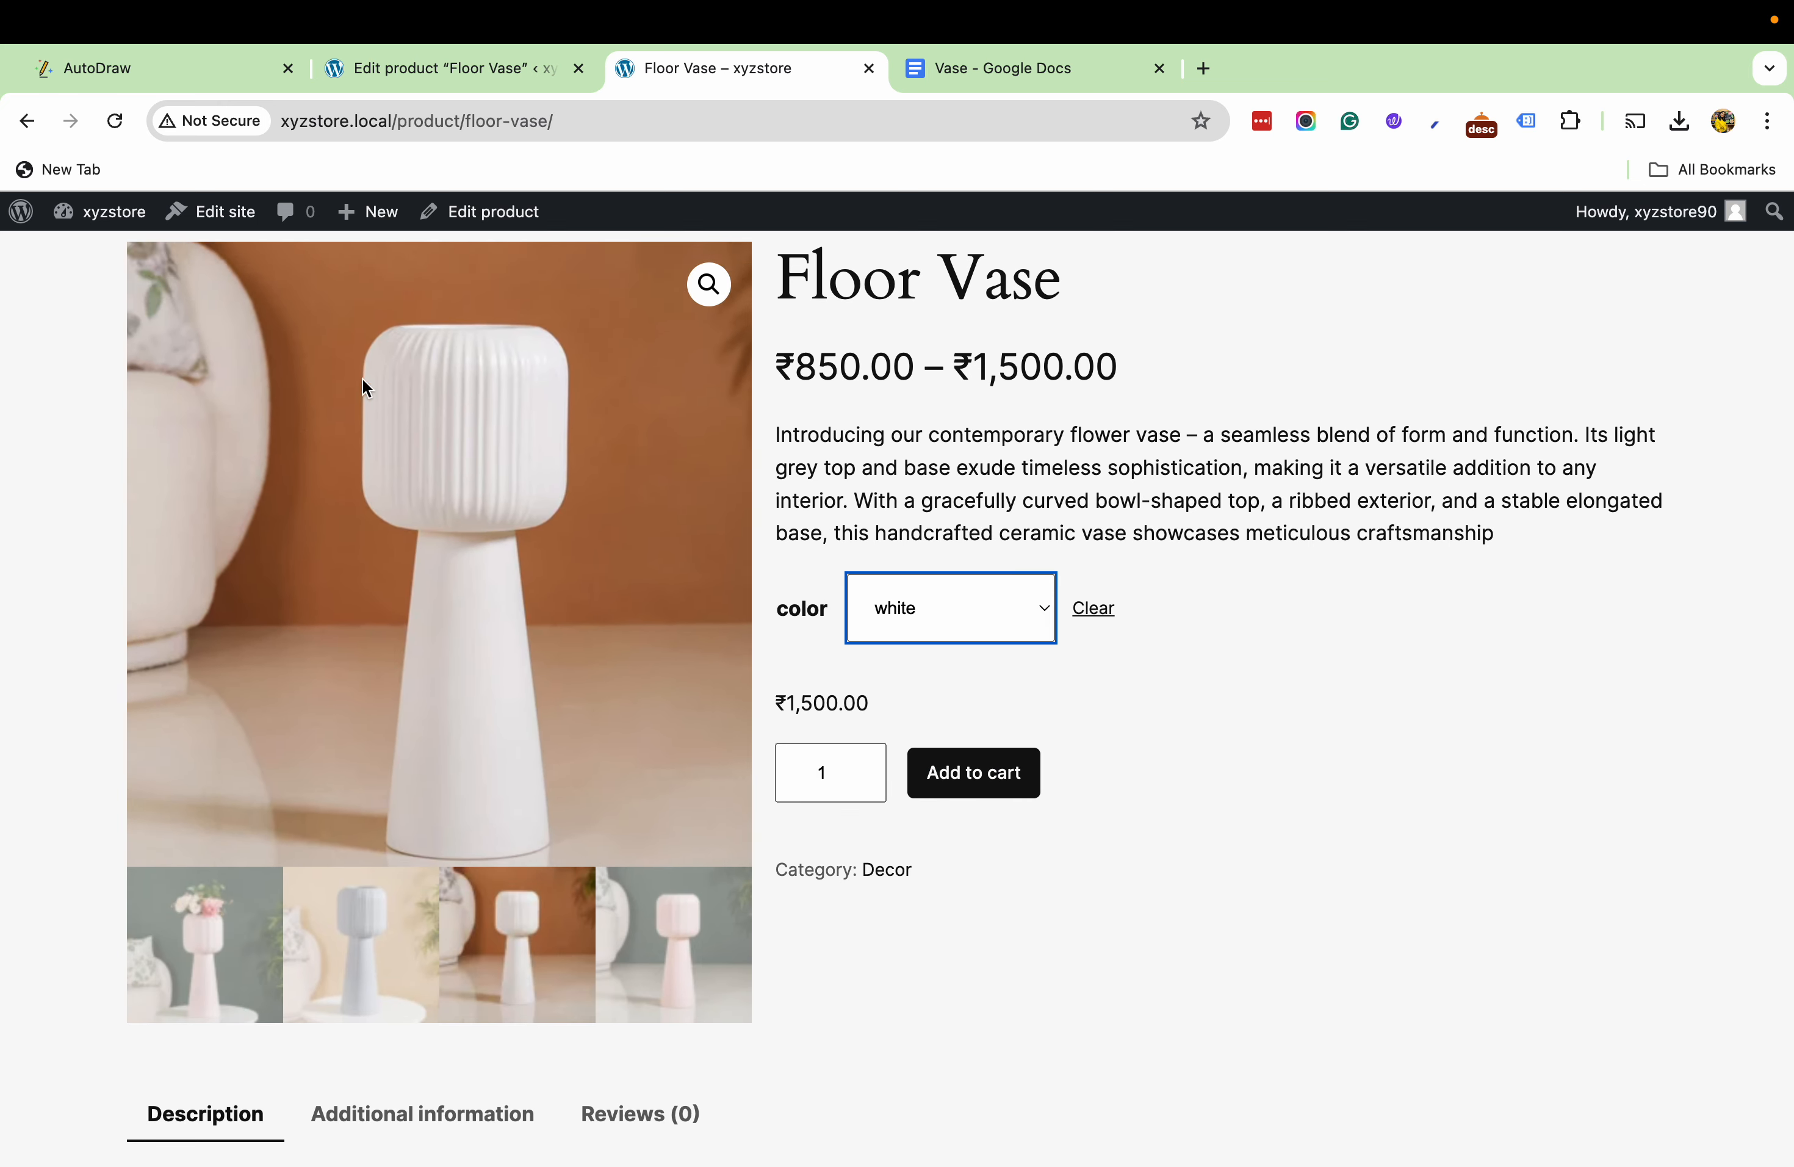
pyautogui.scroll(2, 943, 656)
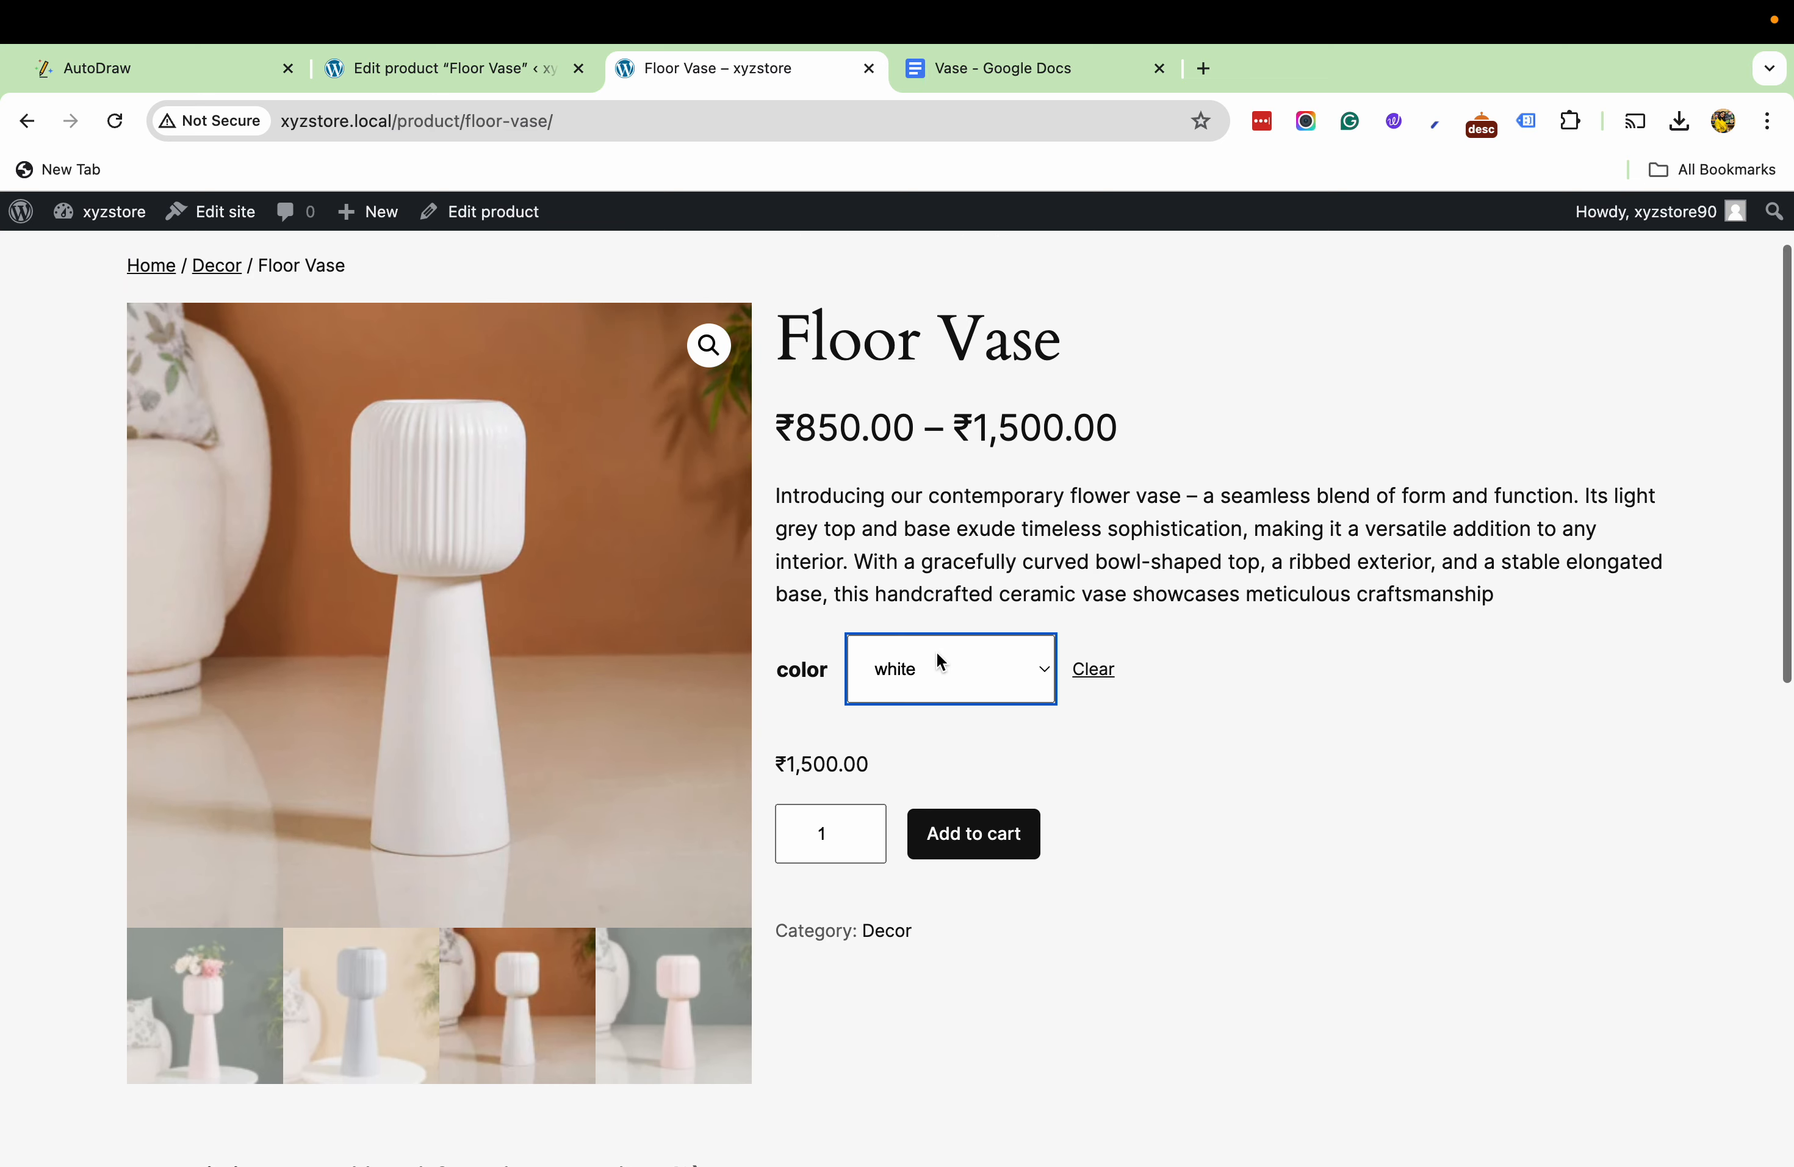
# - Switch the color to blue, then to pink, checking the image and price of each variation
pyautogui.click(909, 684)
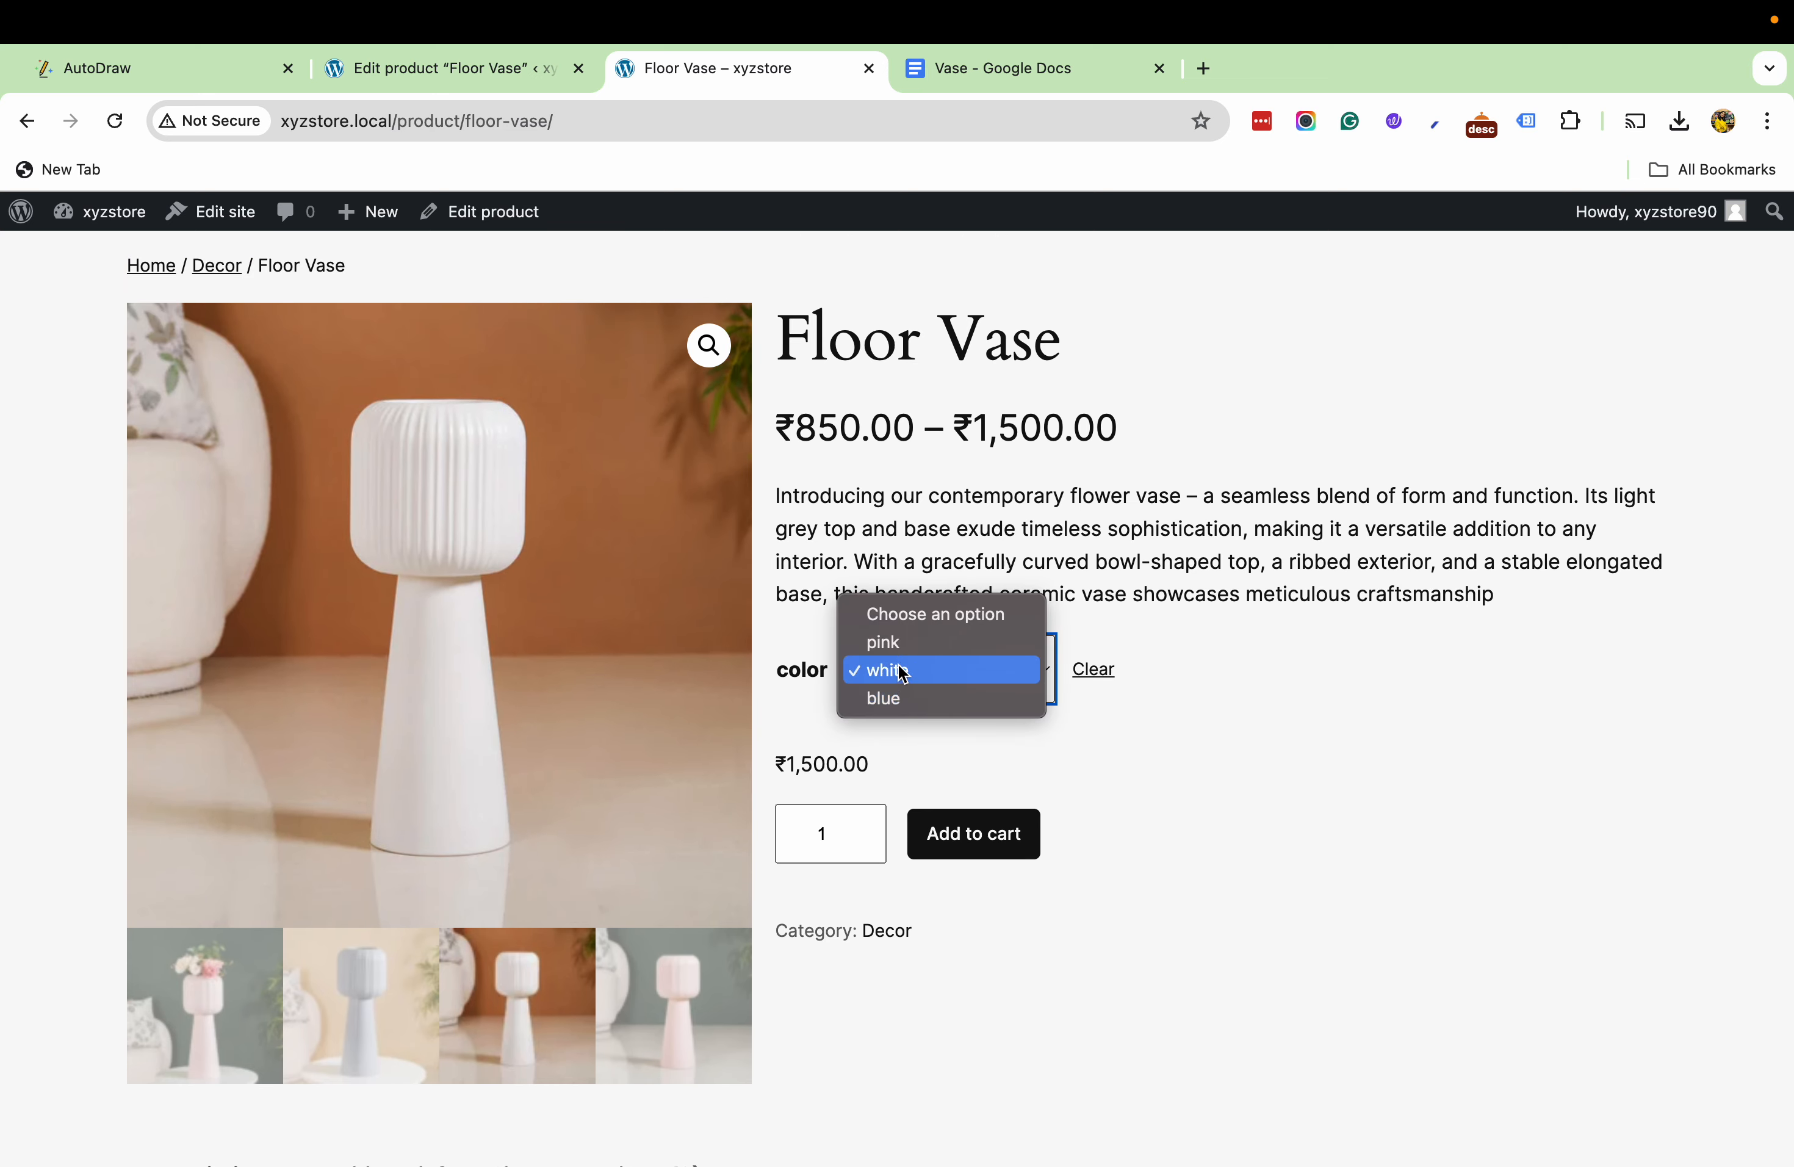
pyautogui.click(902, 696)
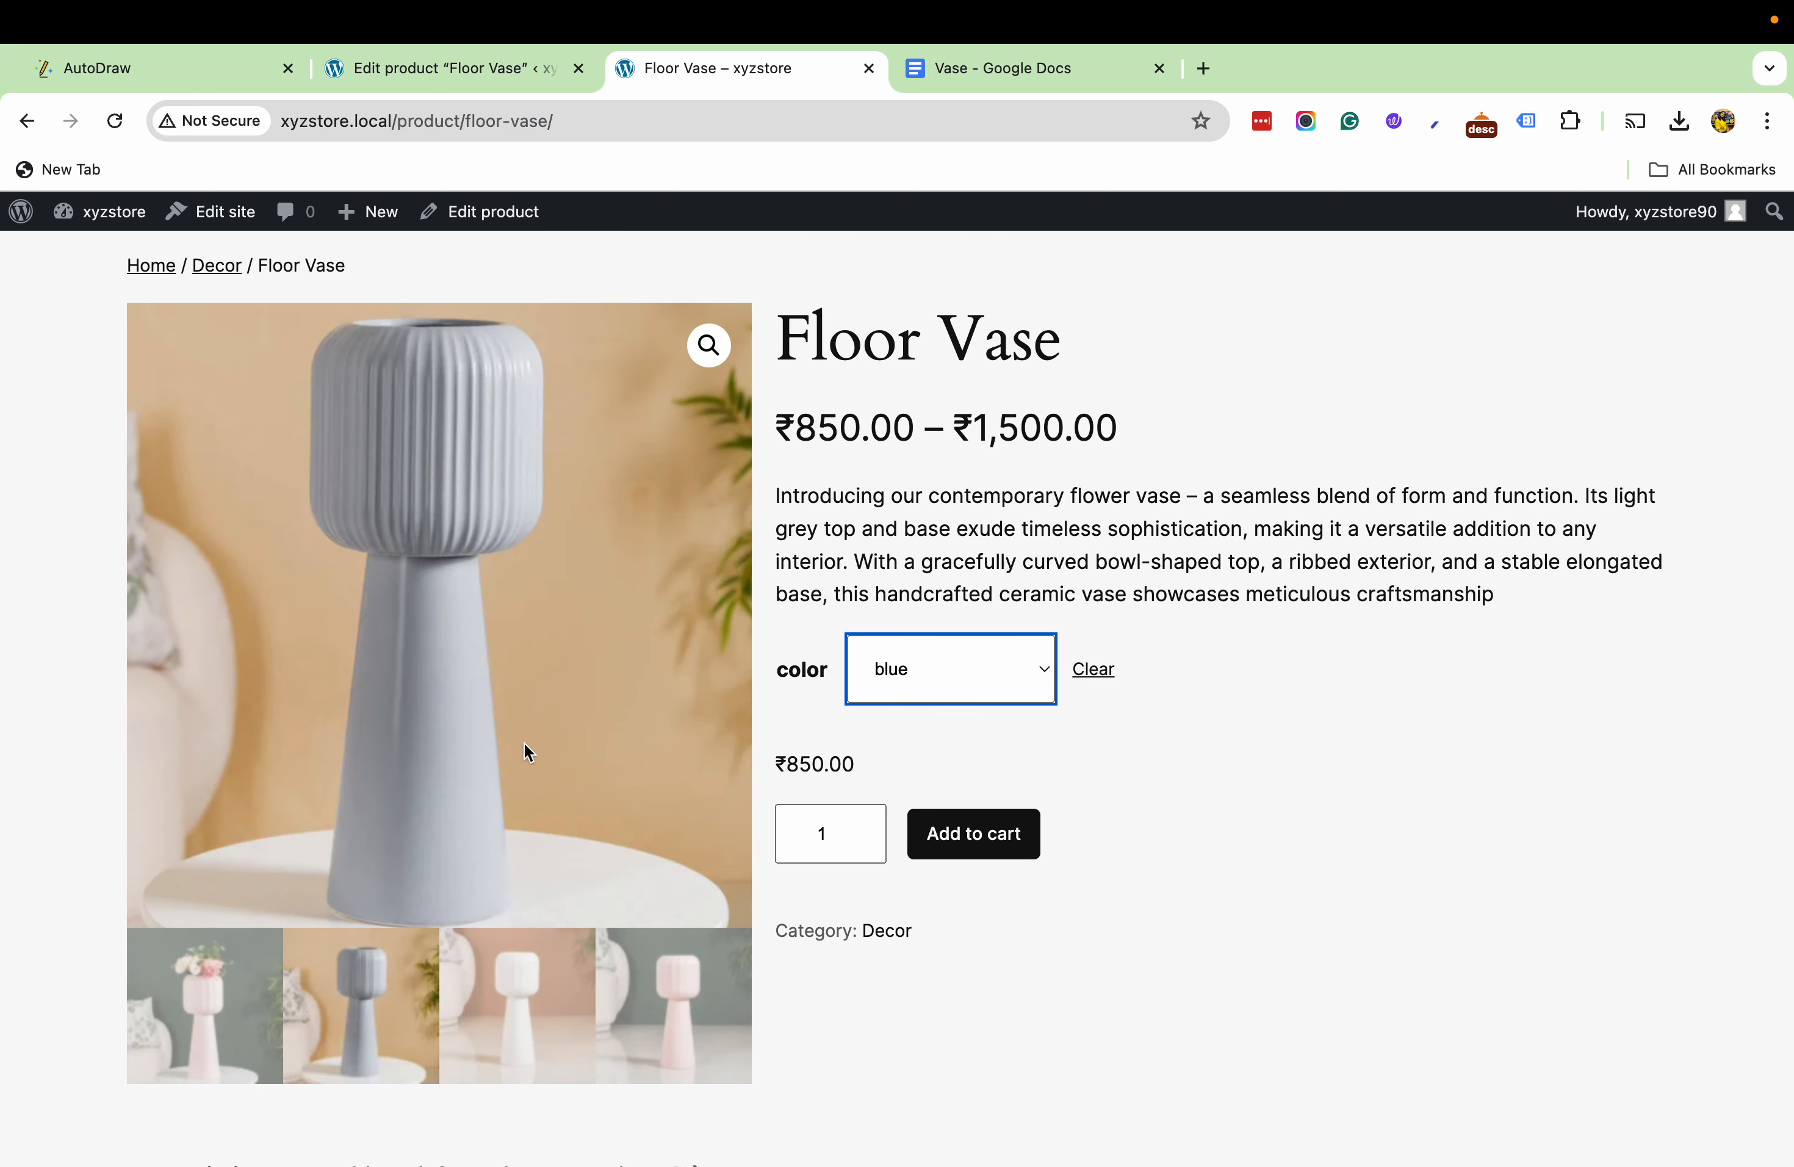
pyautogui.click(1007, 677)
pyautogui.click(947, 623)
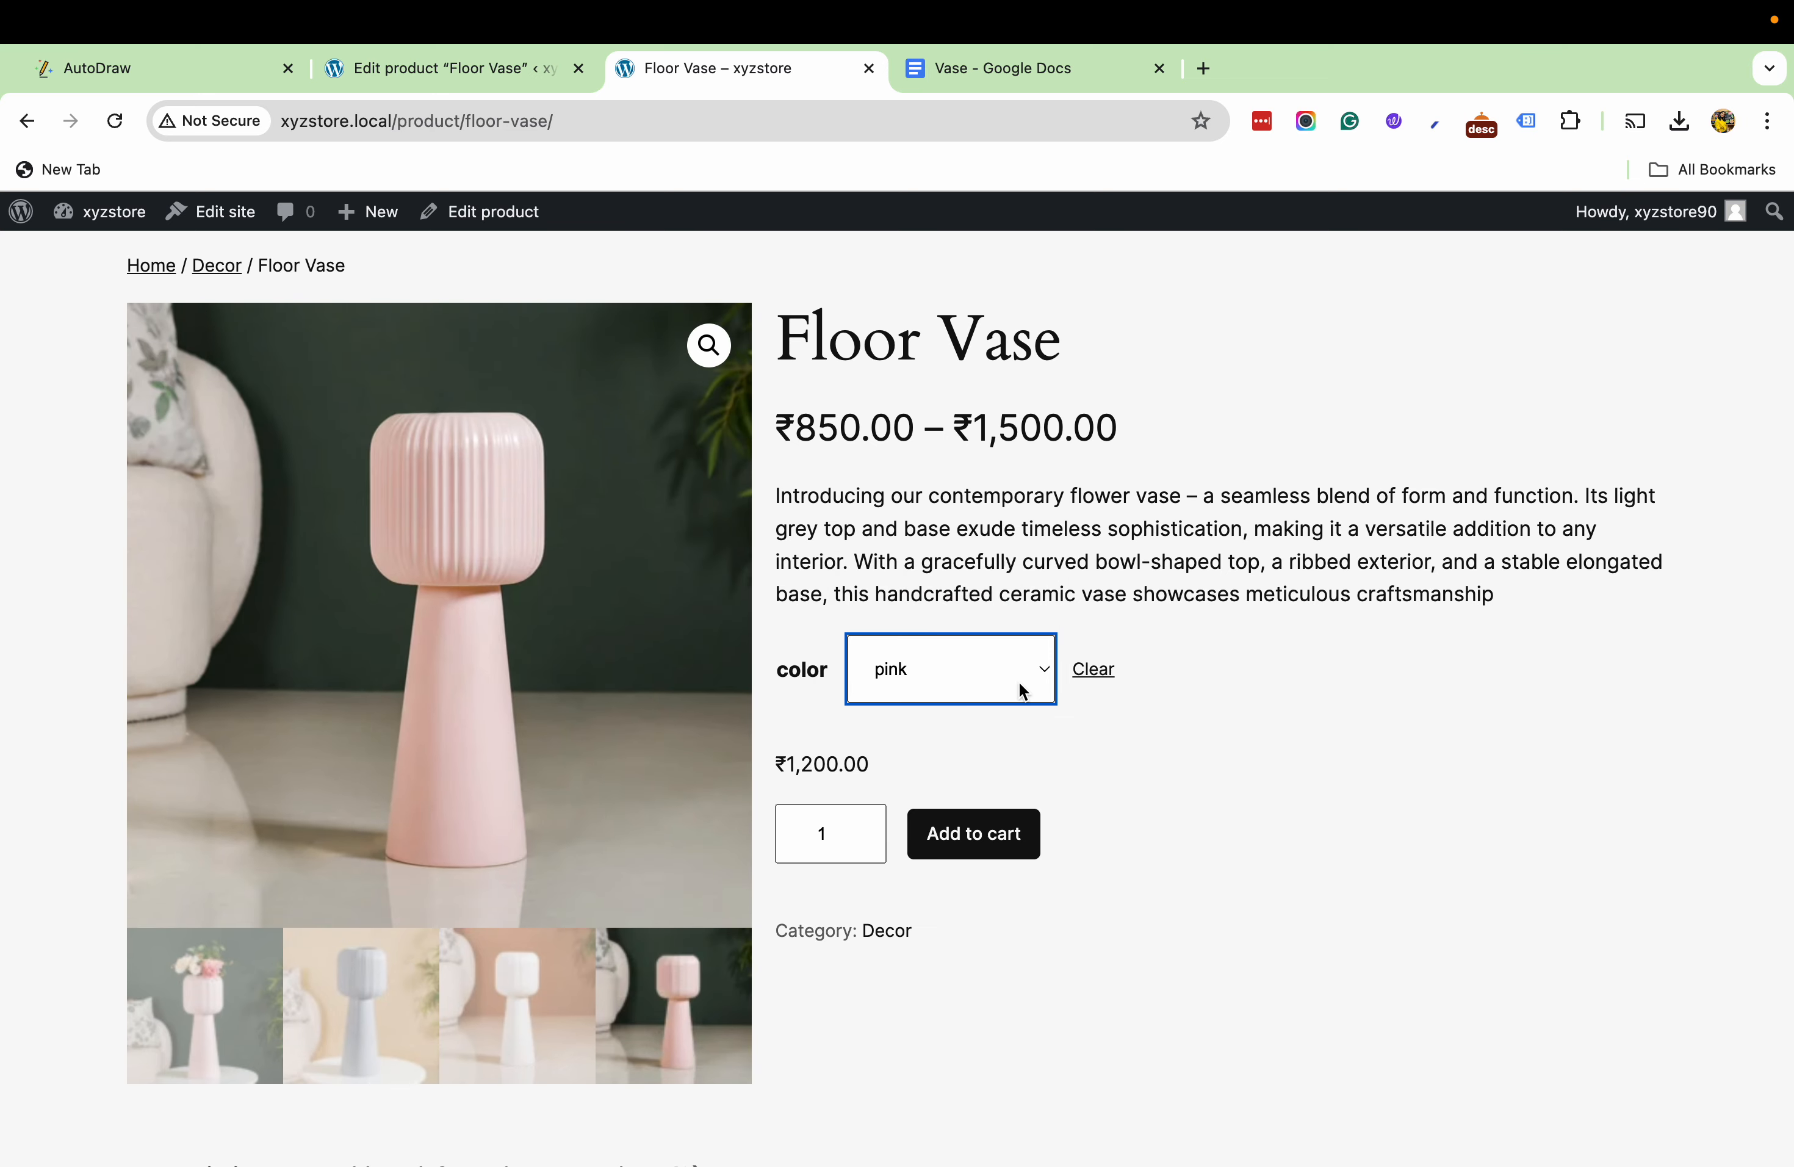
pyautogui.click(892, 672)
pyautogui.click(1376, 827)
# - Choose the blue Floor Vase and add one to the cart
pyautogui.click(998, 675)
pyautogui.click(947, 719)
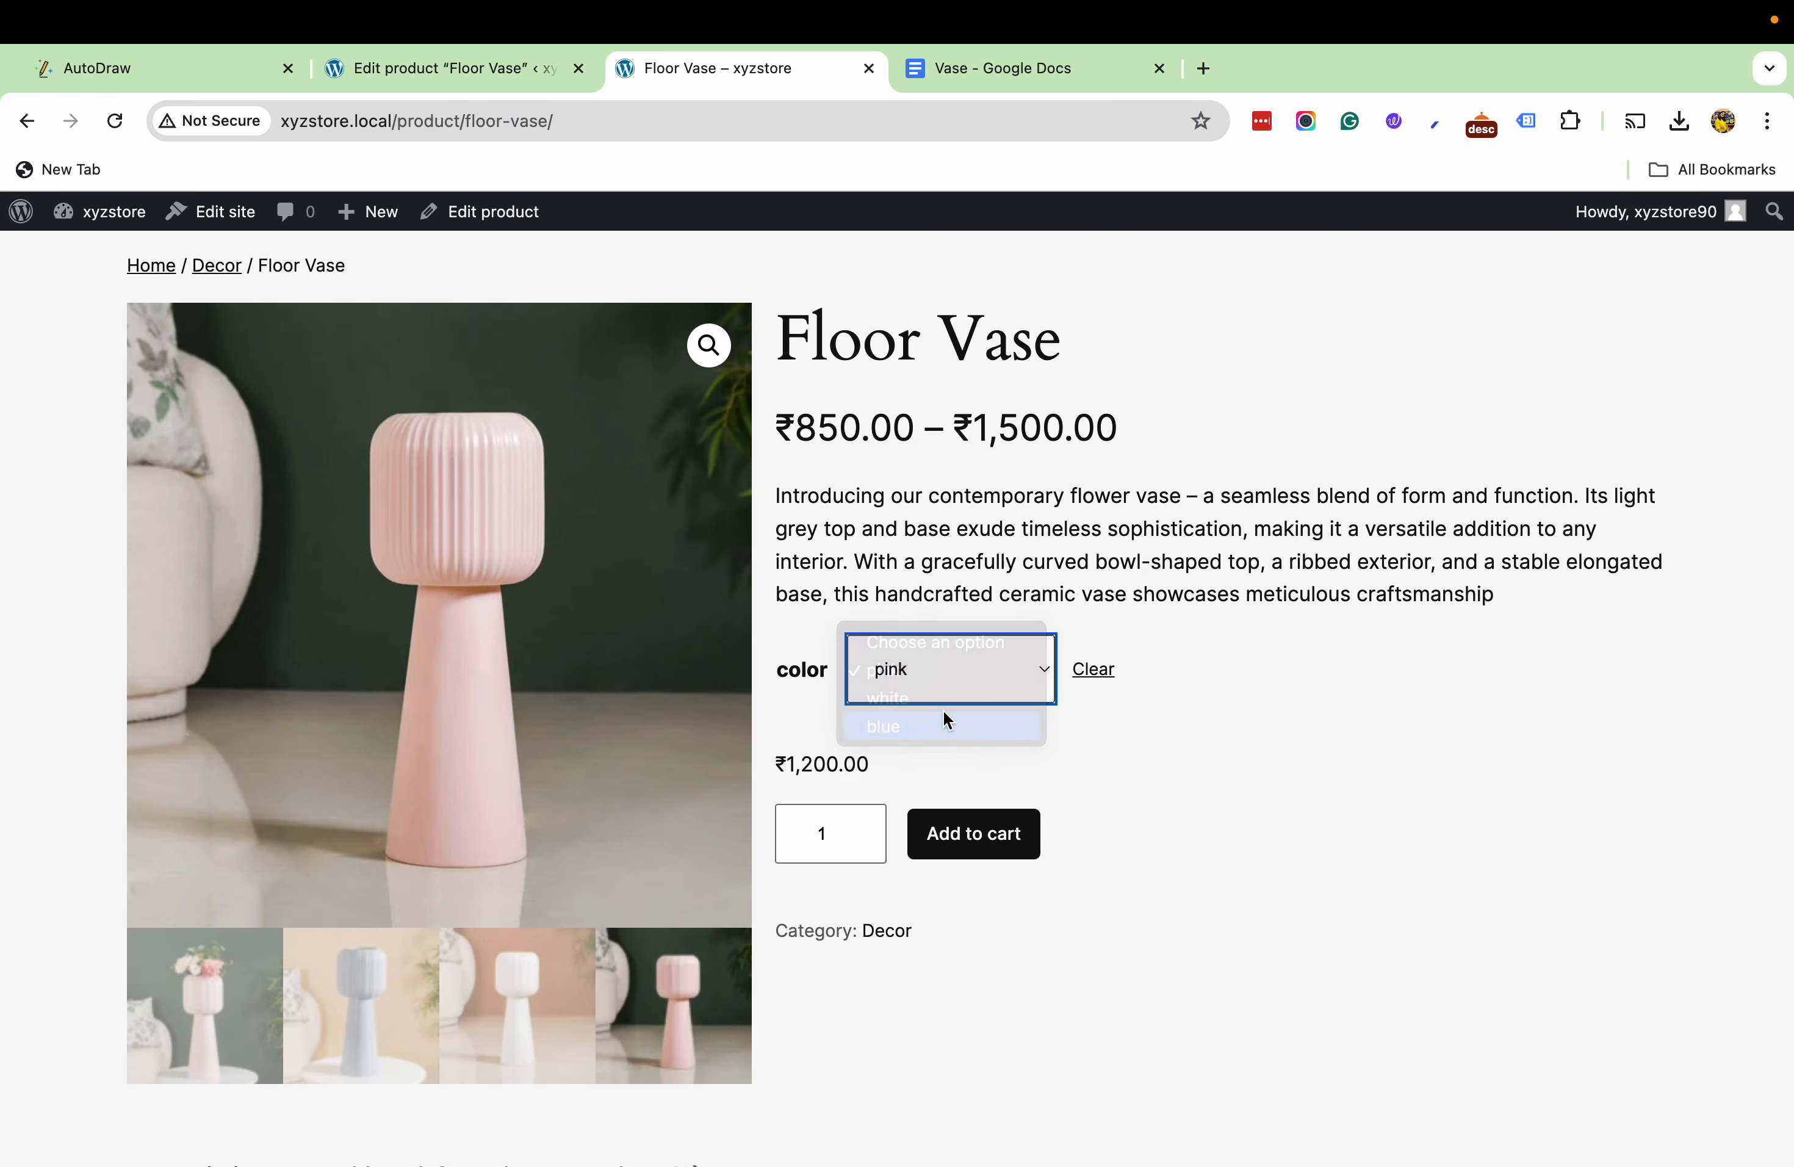
pyautogui.click(973, 833)
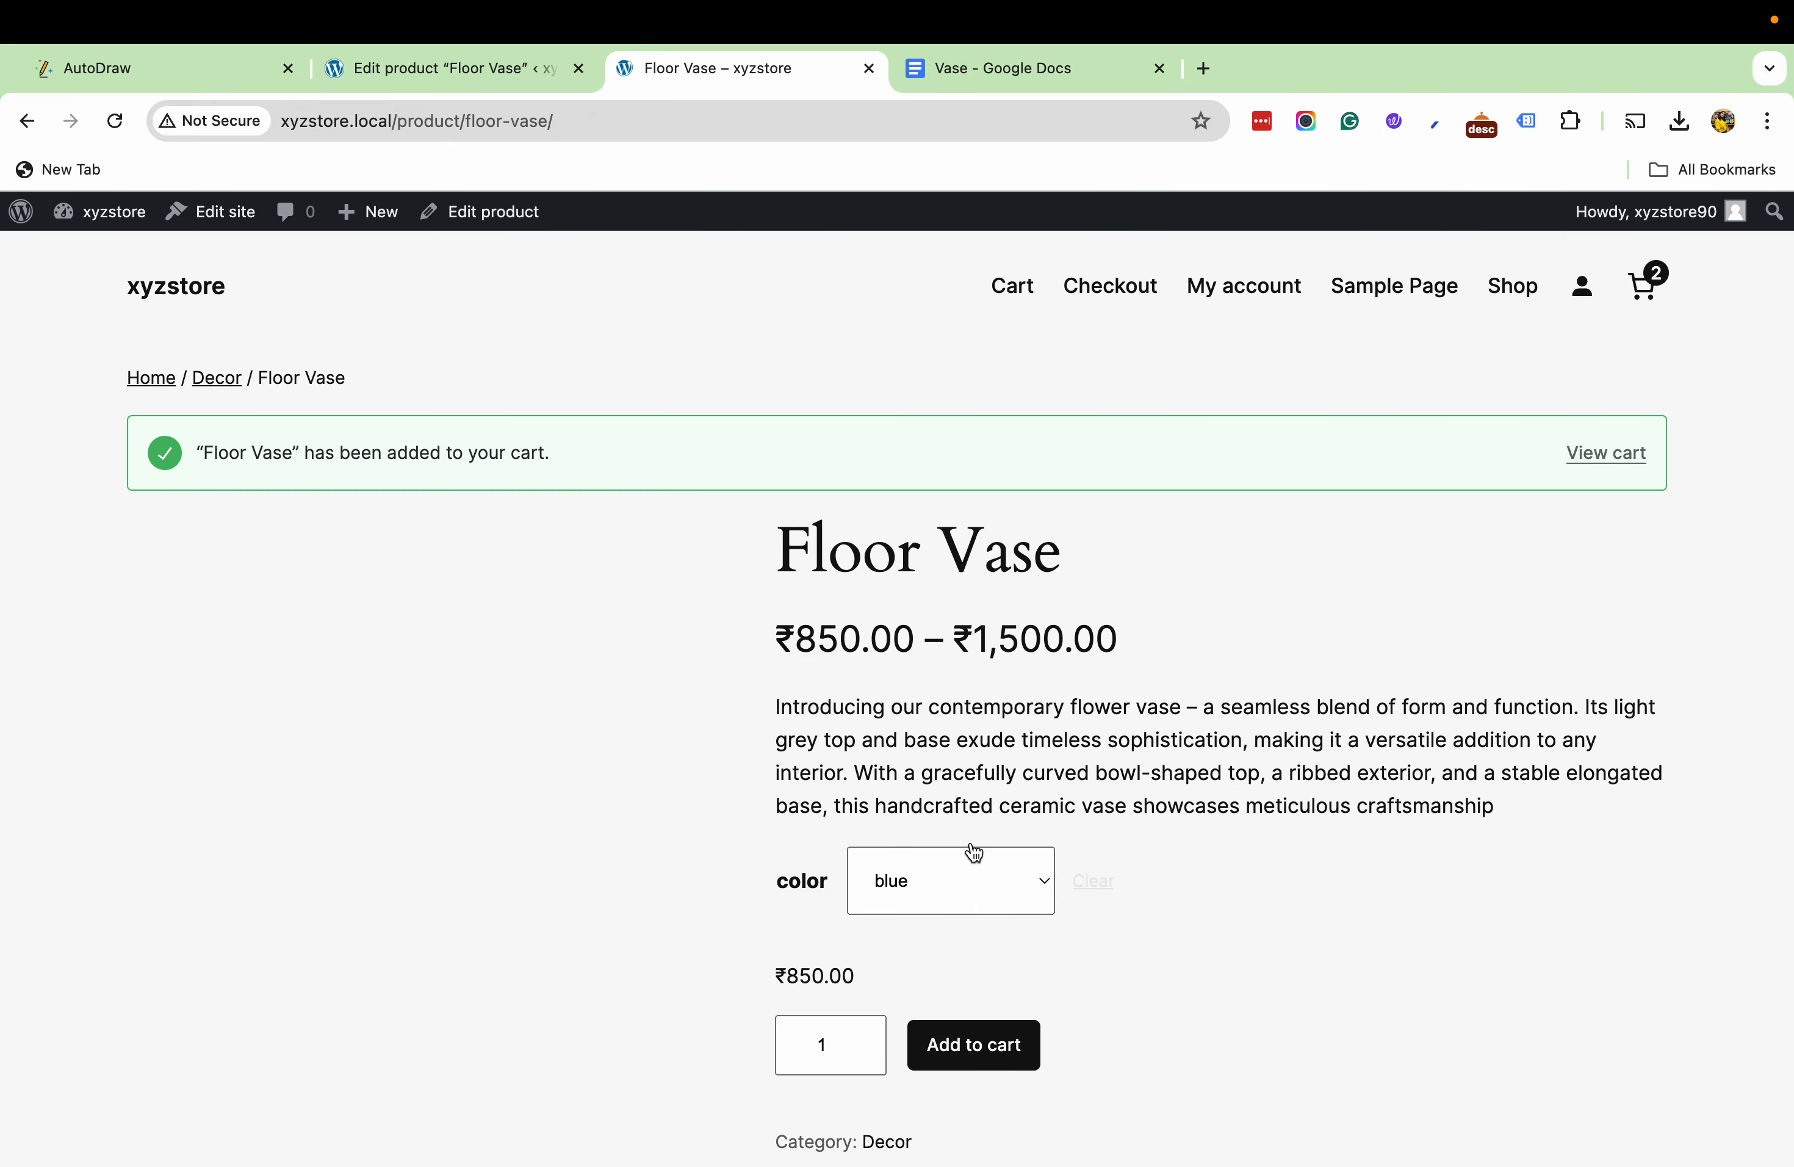
pyautogui.scroll(-6, 1348, 813)
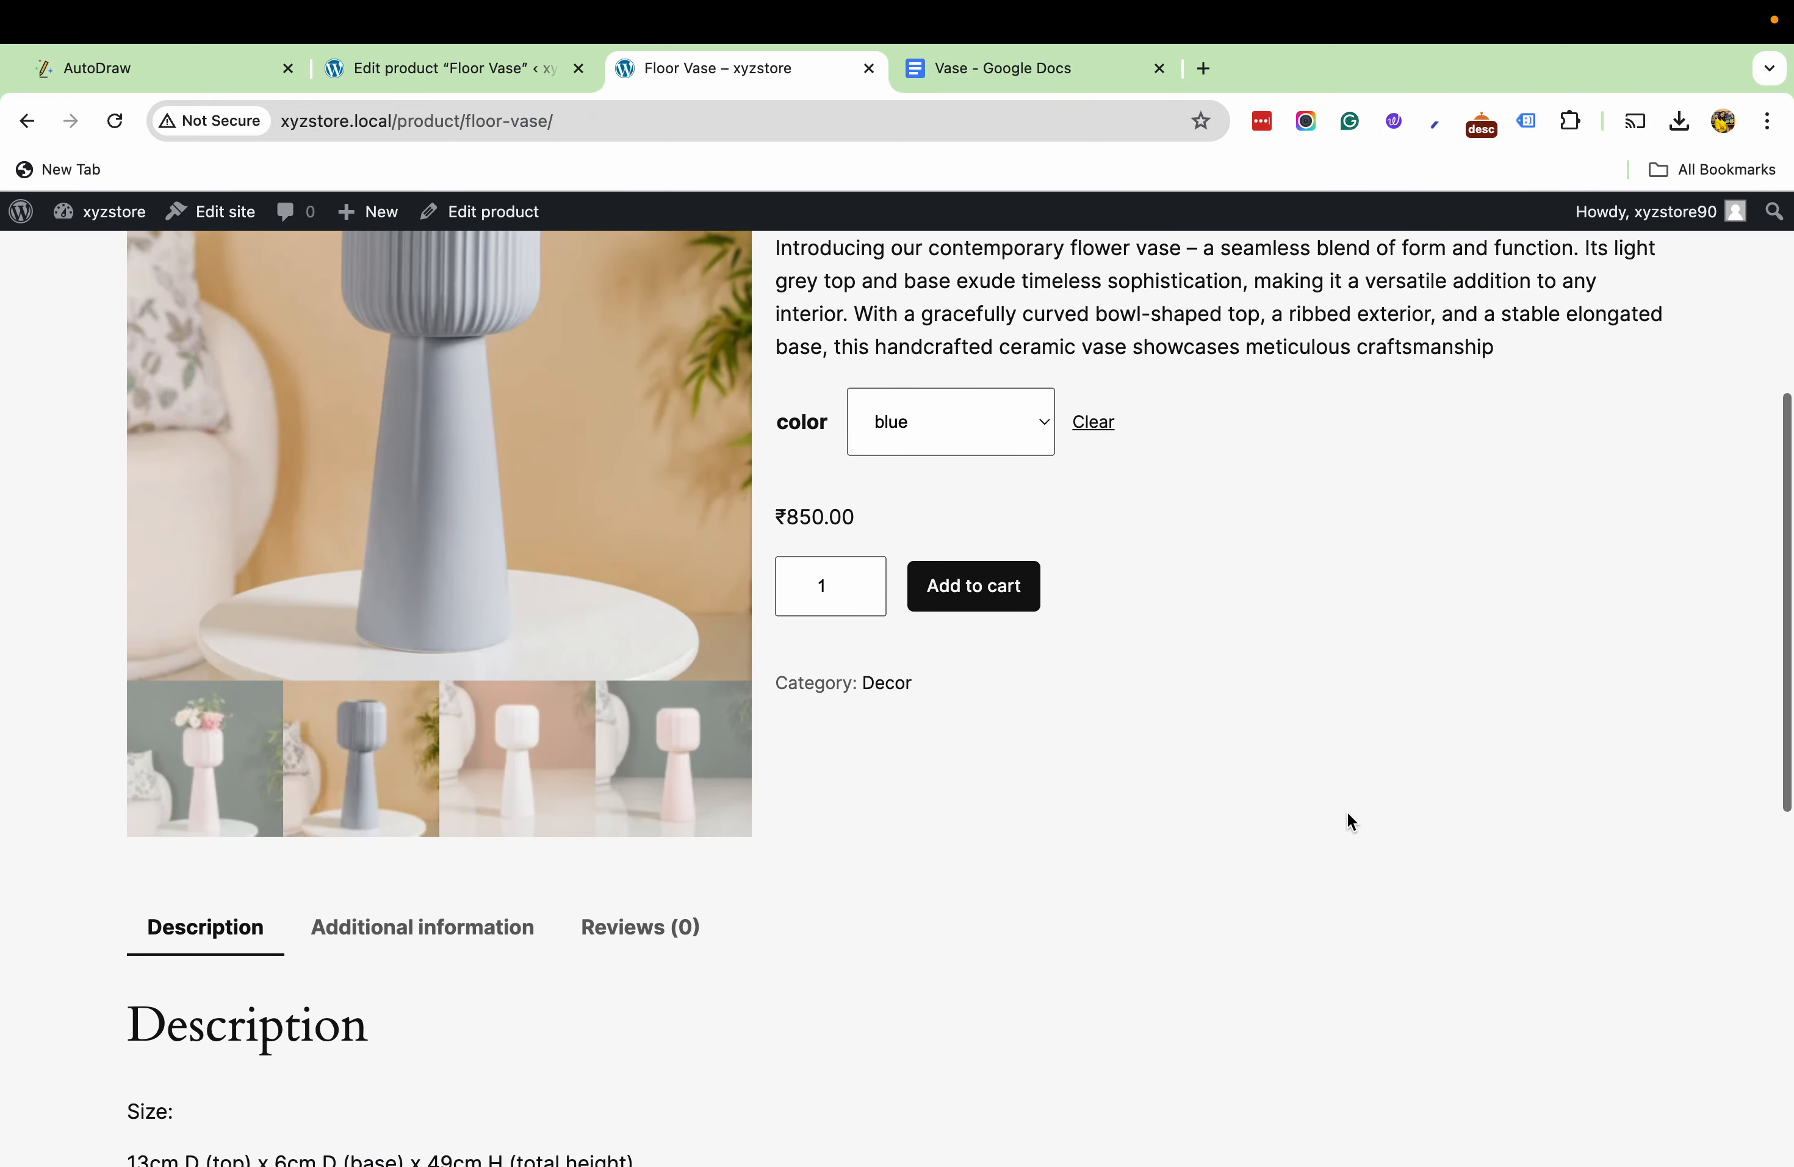
pyautogui.scroll(6, 1347, 811)
# - Remove the Set Of 8 Multicolour Mugs from the cart and proceed to checkout with the blue Floor Vase
pyautogui.click(1649, 297)
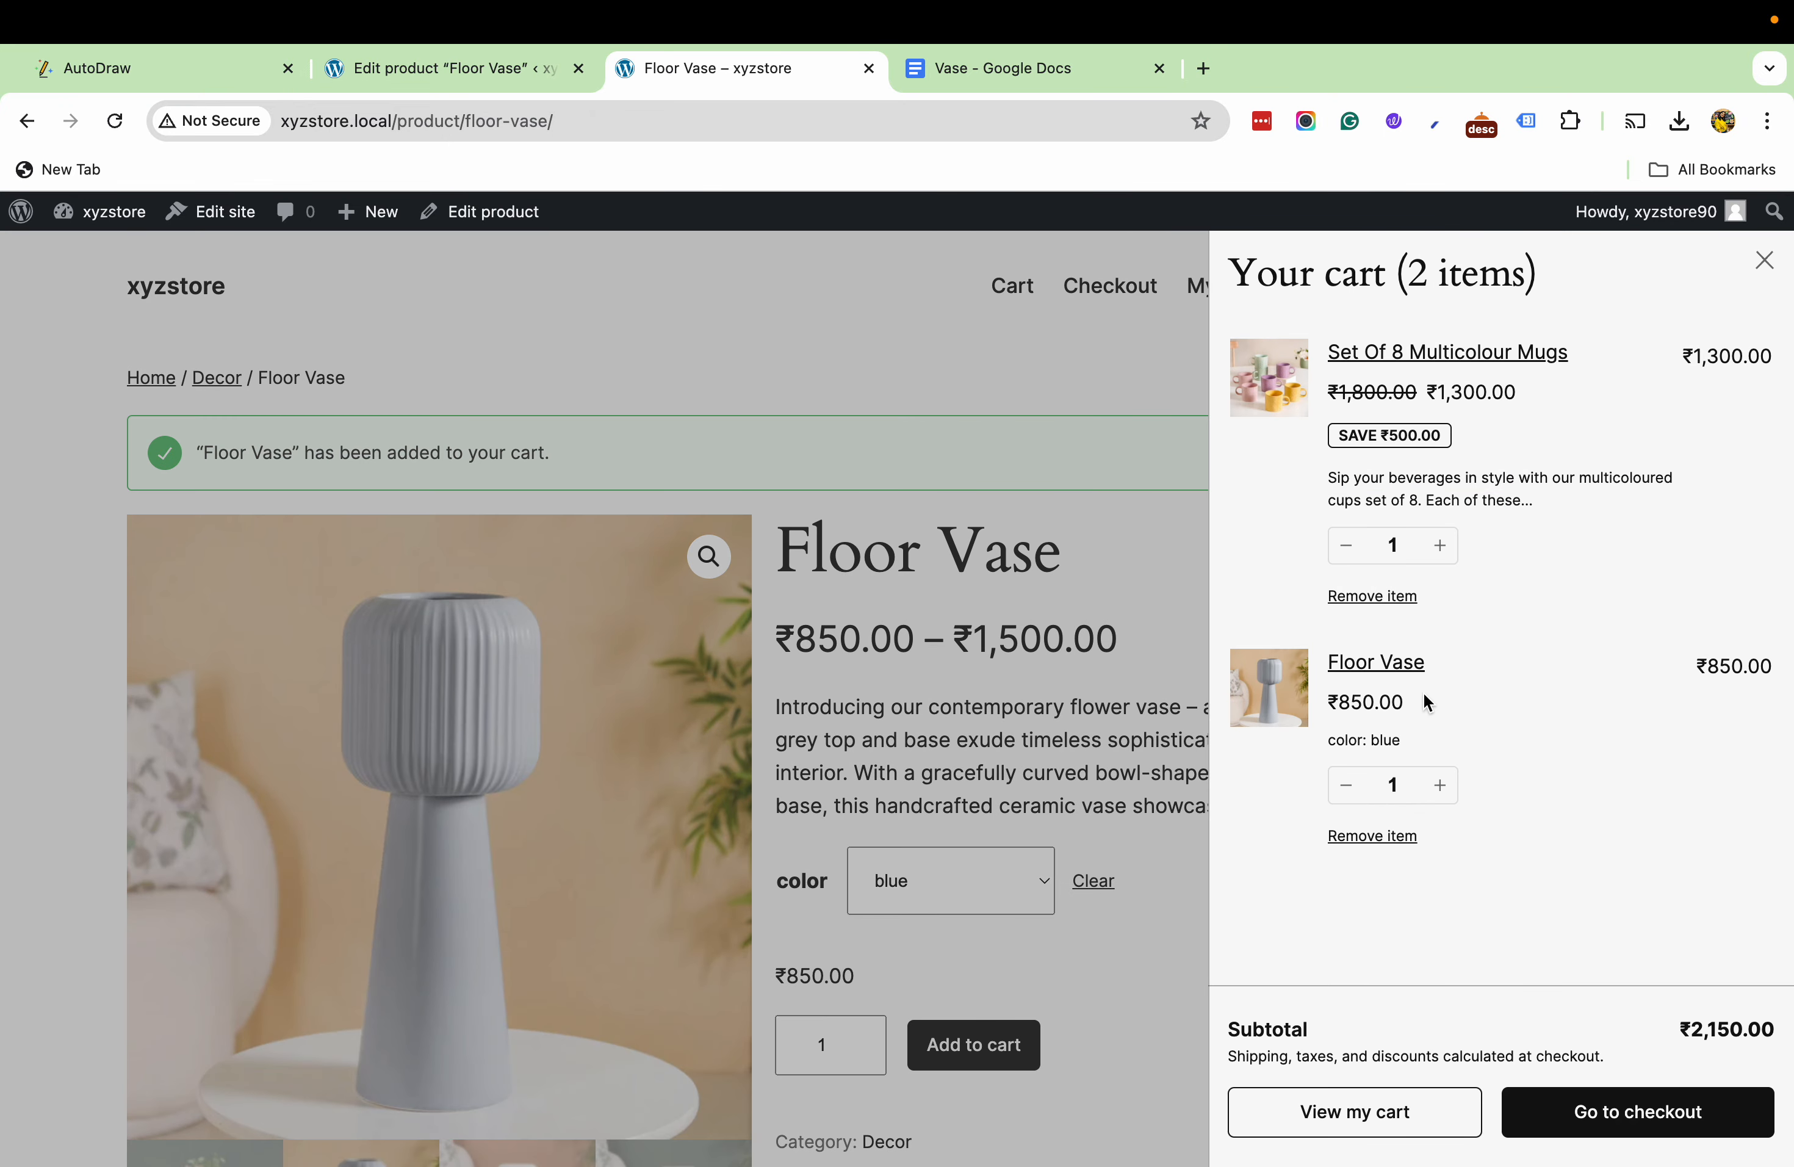
pyautogui.click(1345, 595)
pyautogui.click(1594, 1107)
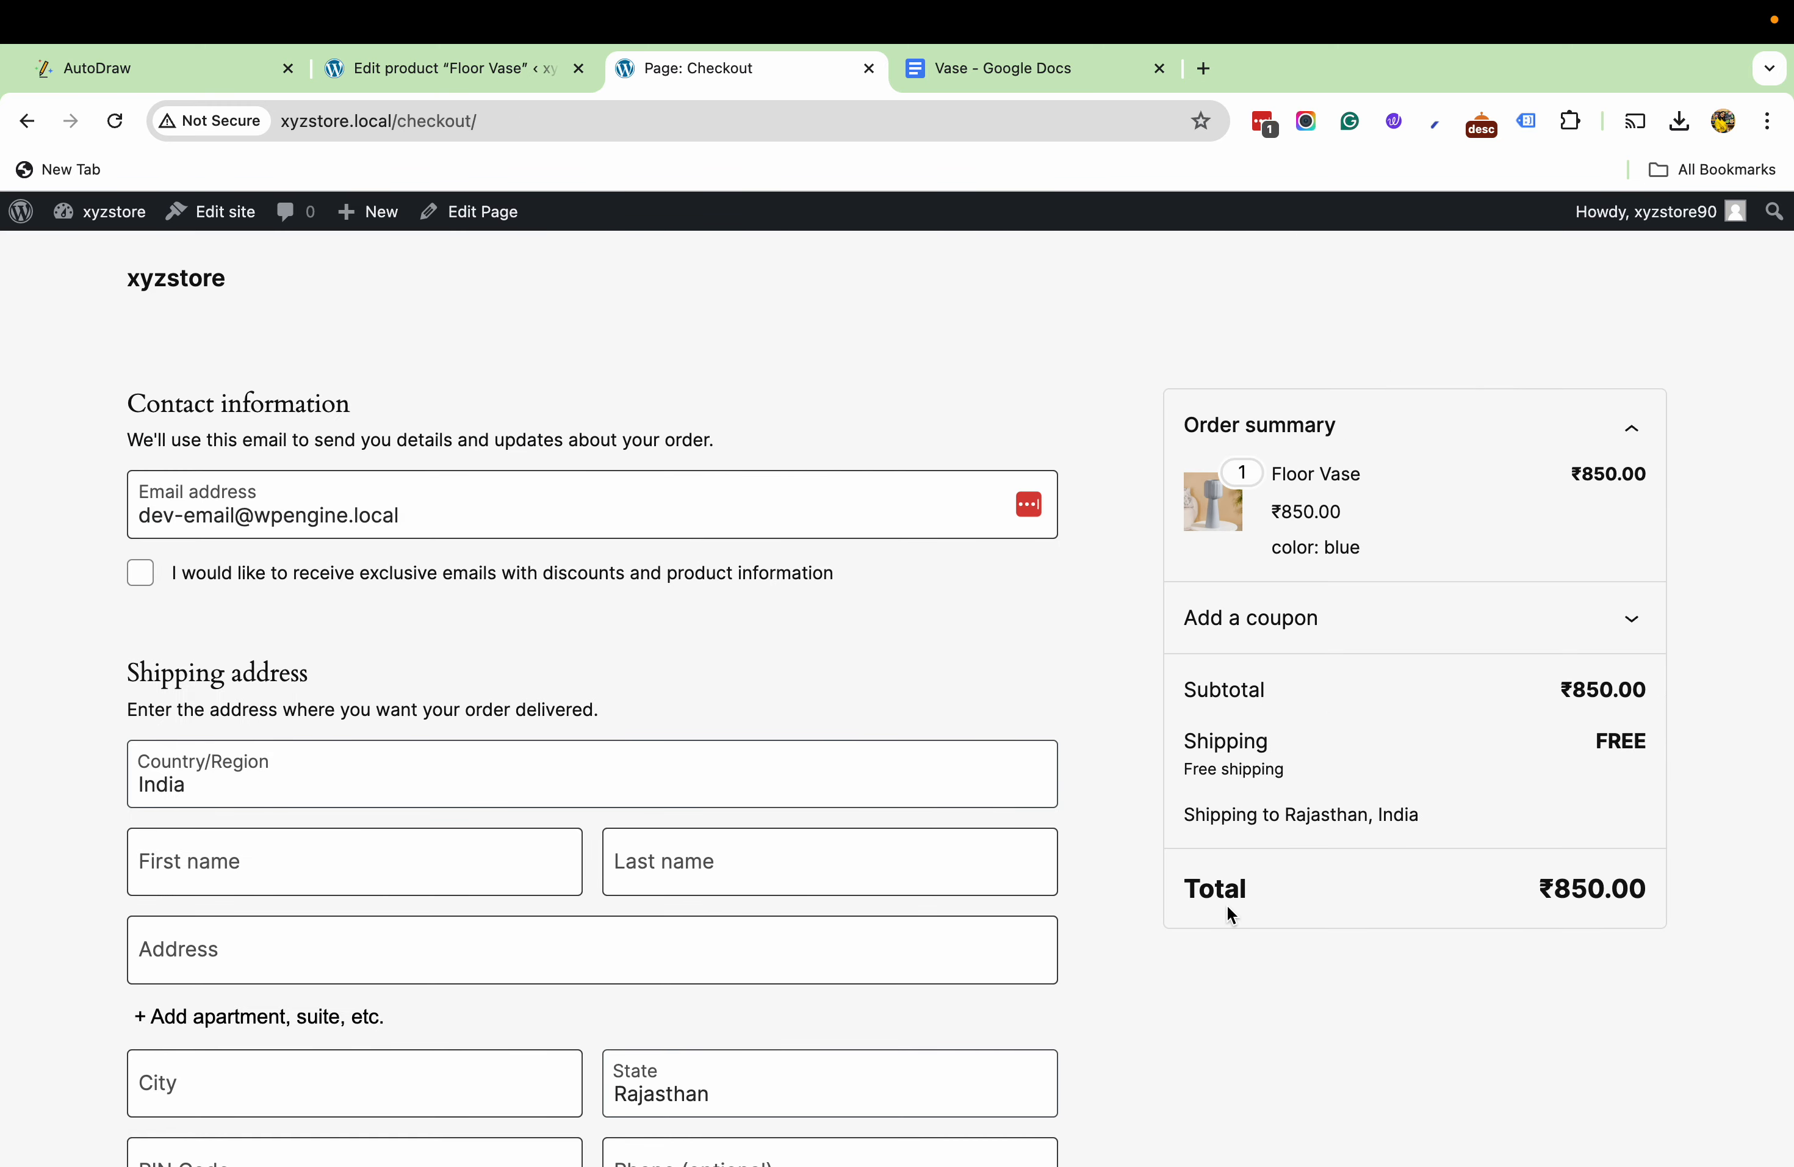
pyautogui.scroll(-3, 1226, 904)
# - Return from checkout to the Floor Vase product page and review its color options again
pyautogui.click(26, 122)
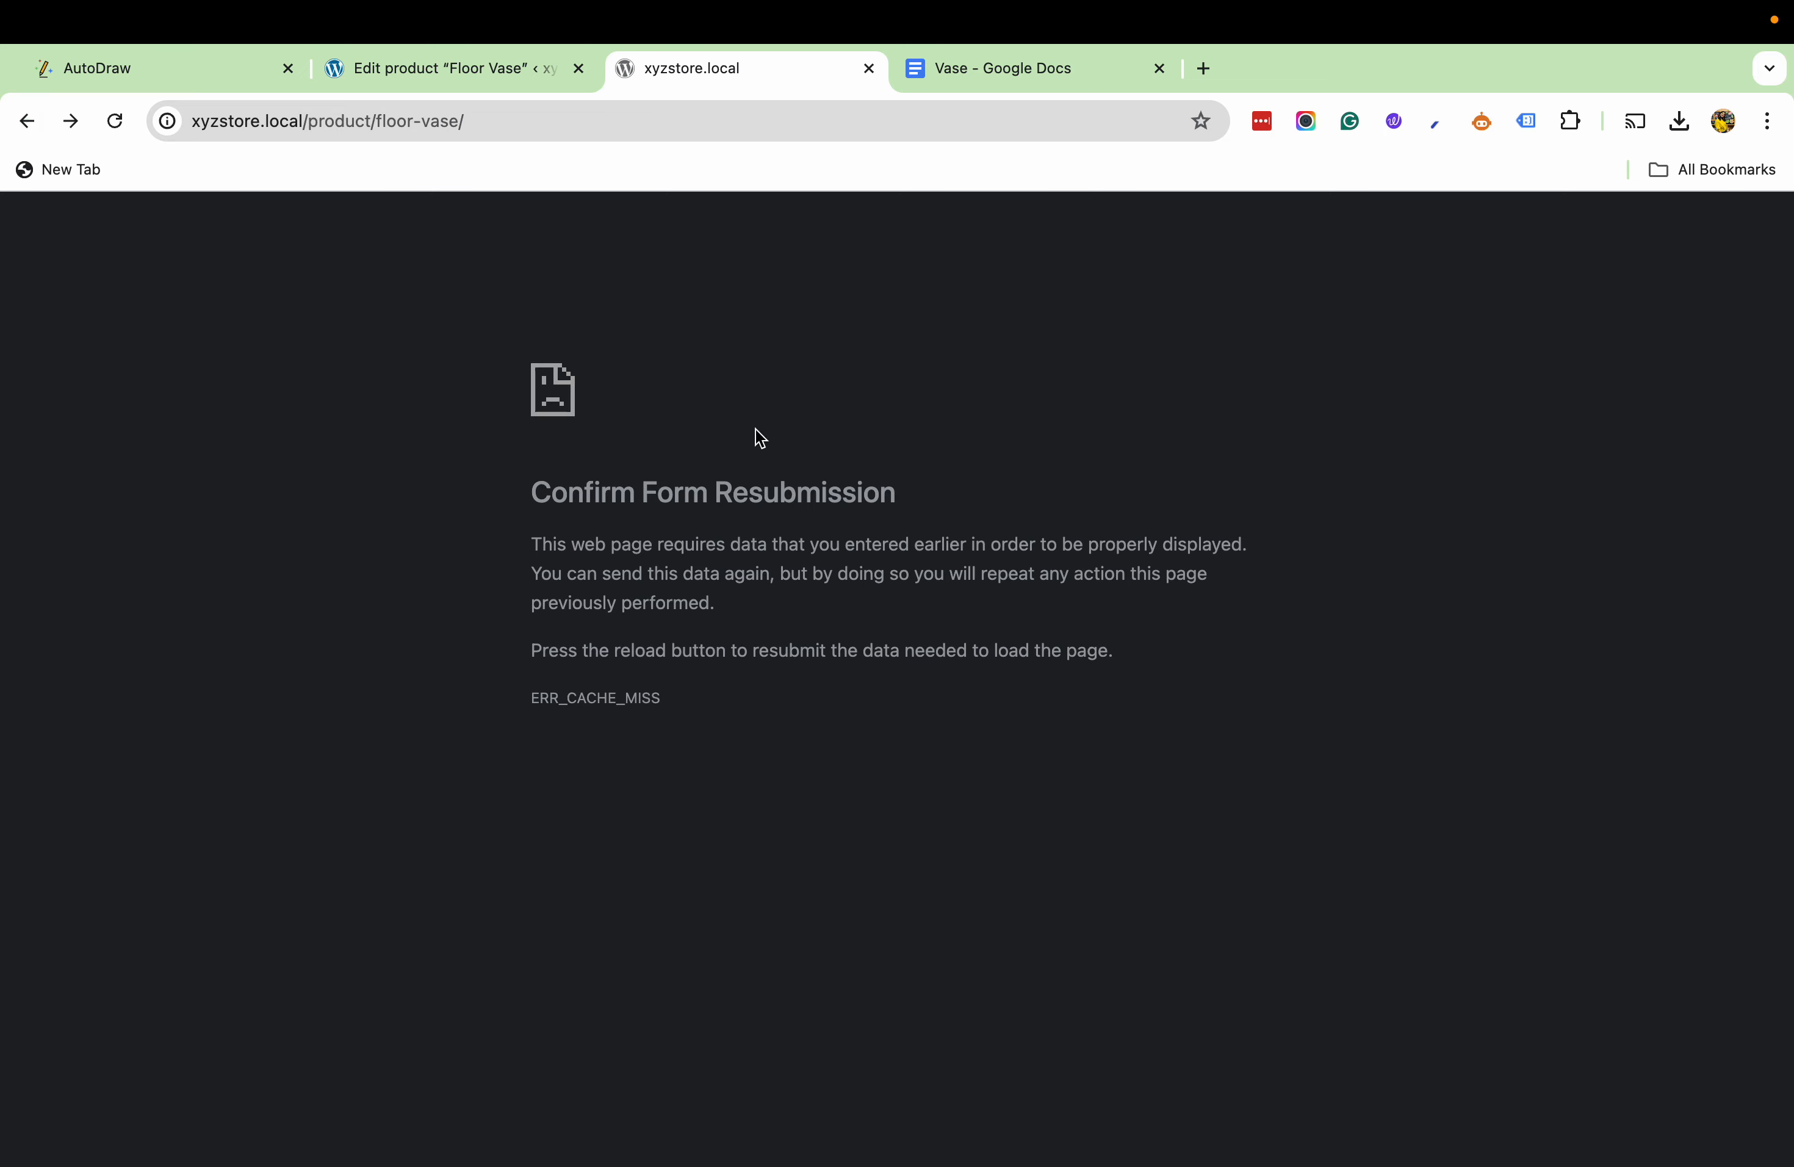
pyautogui.click(29, 120)
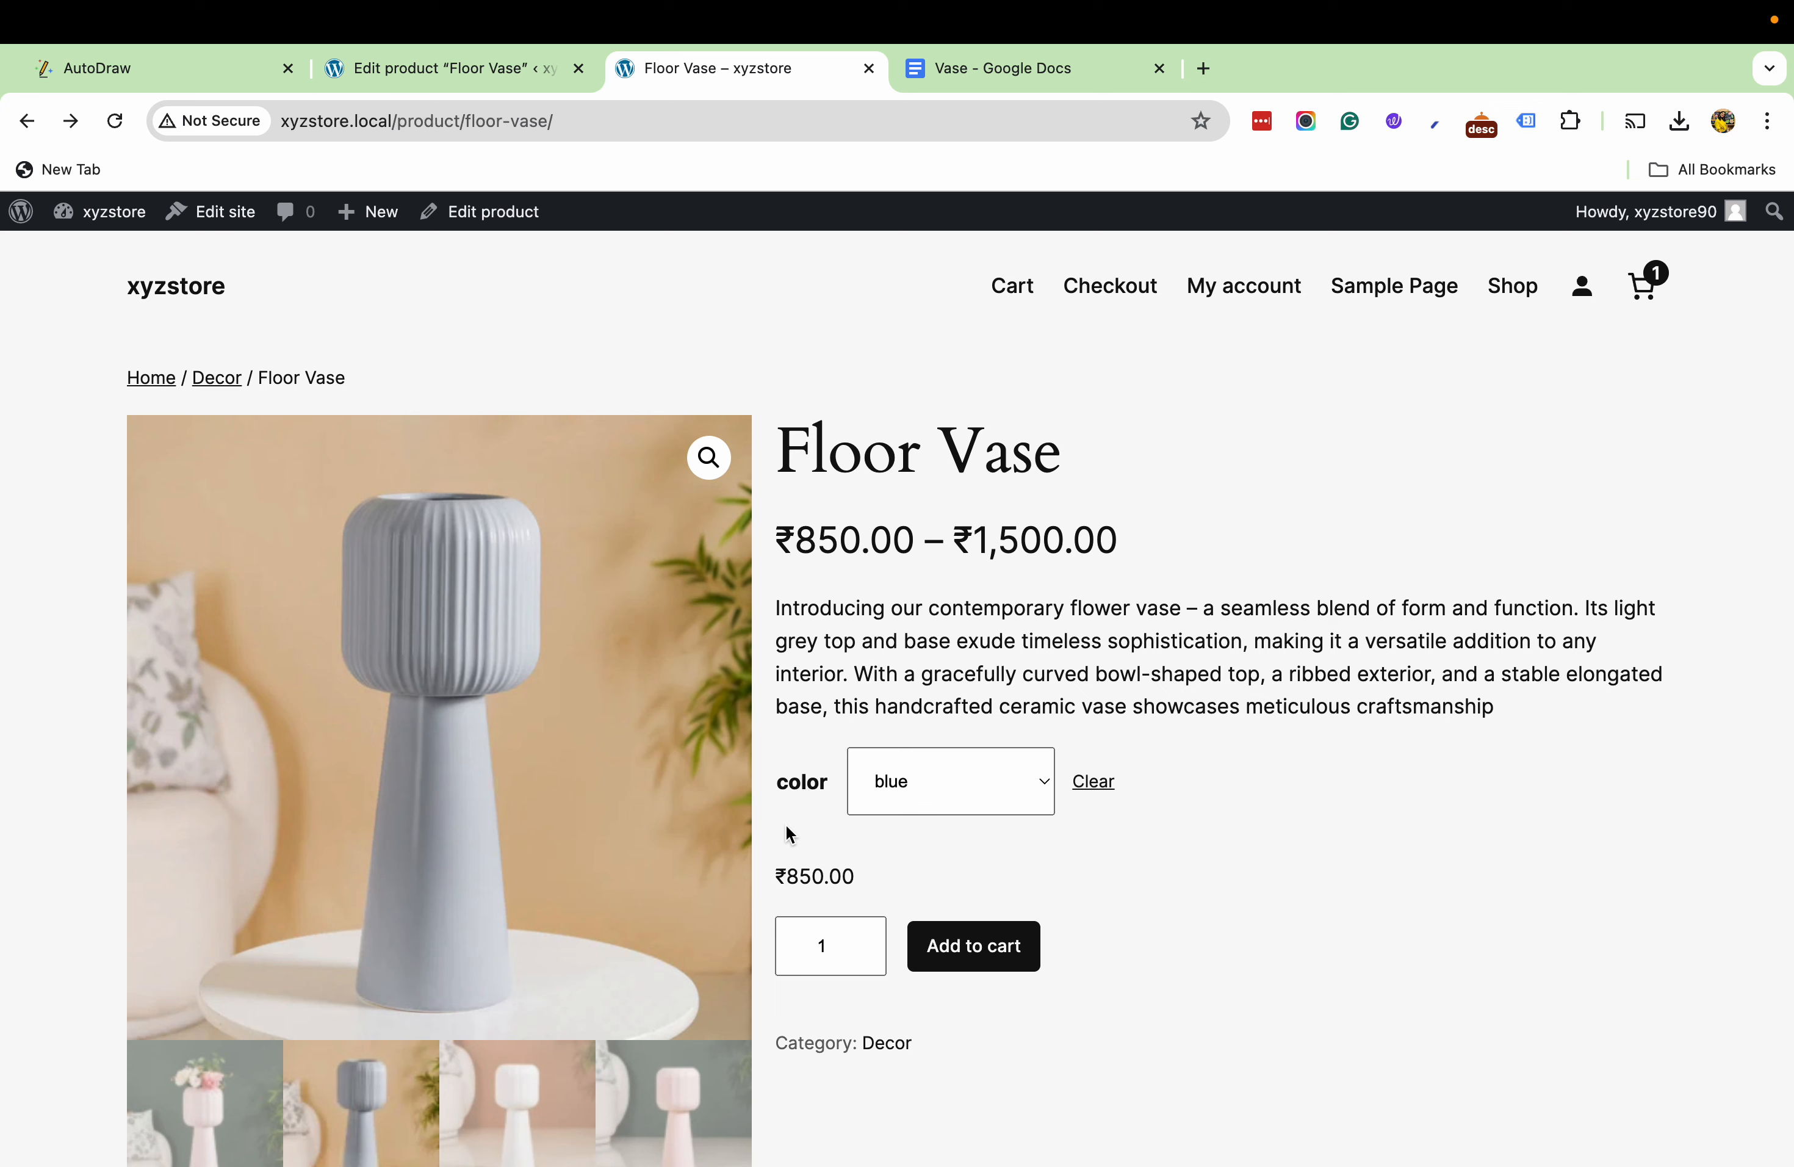
pyautogui.click(913, 790)
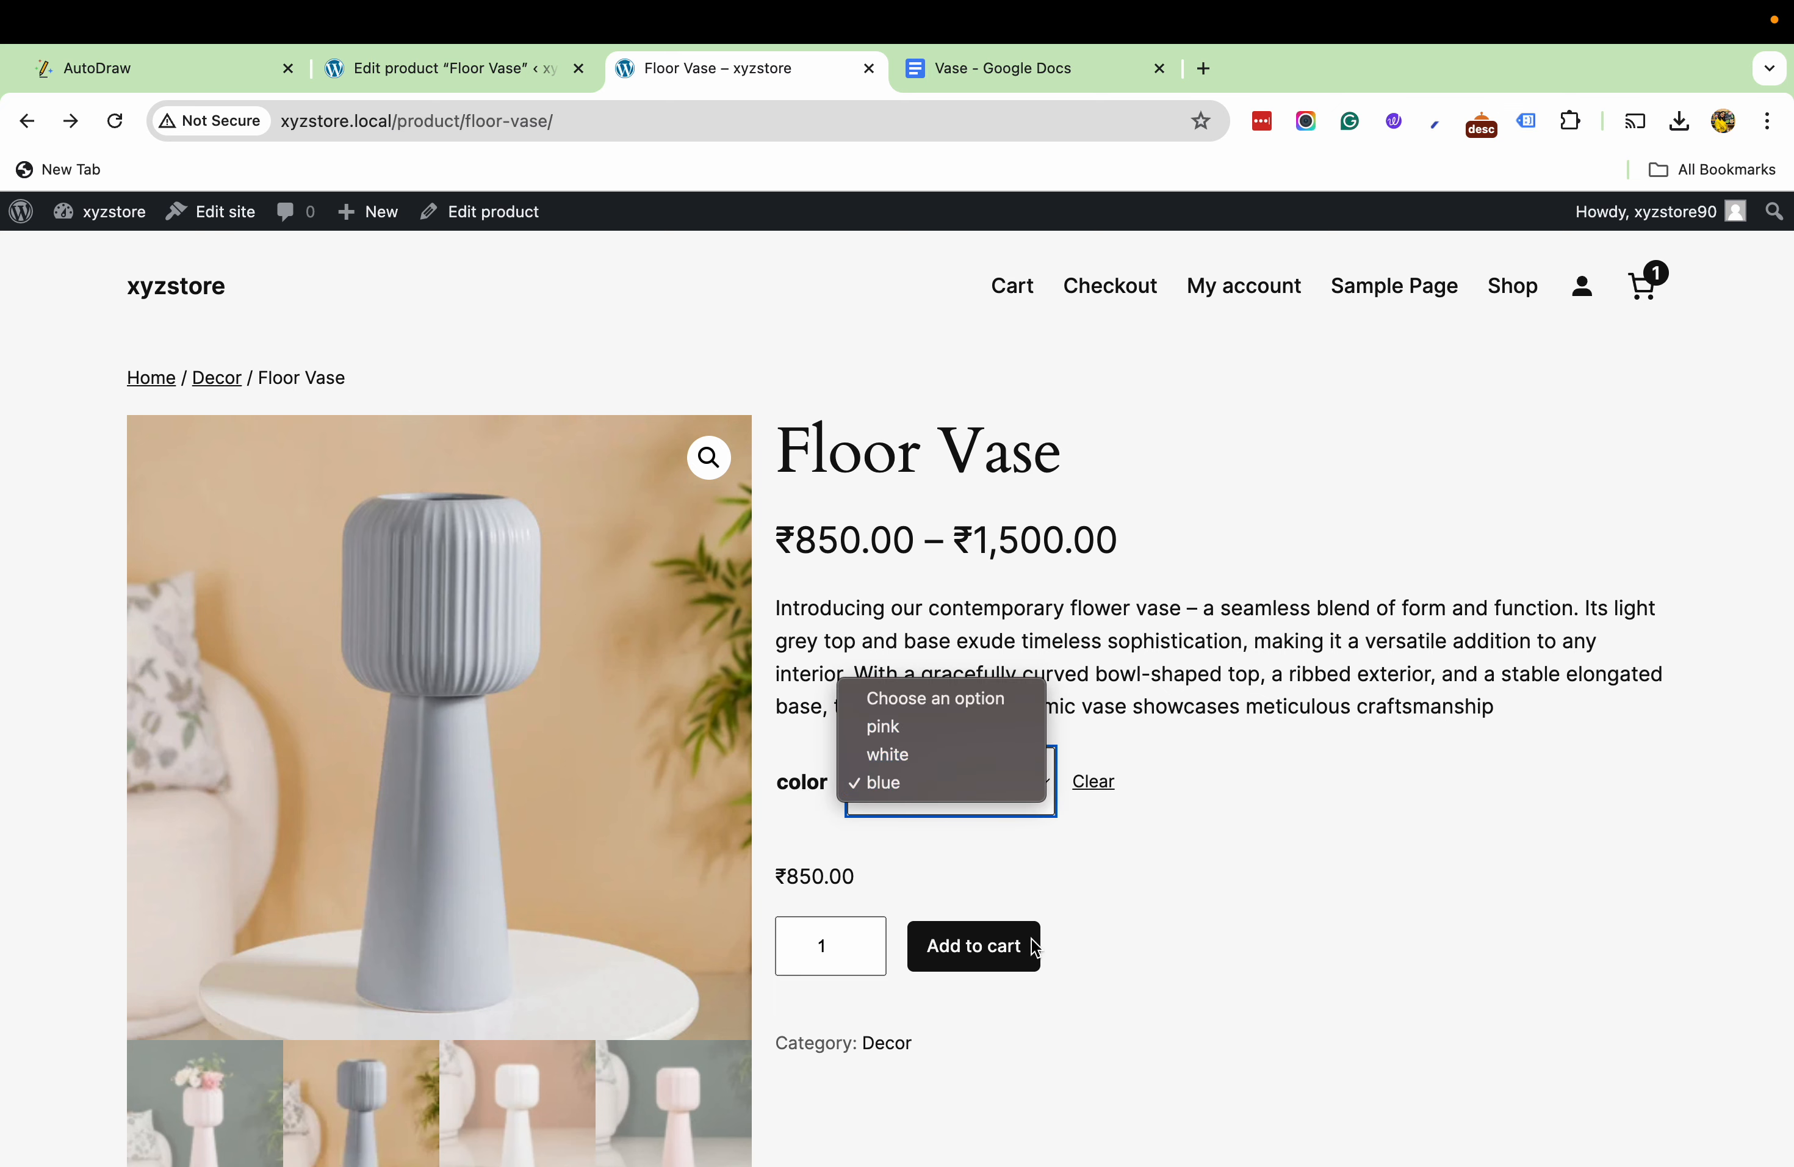
pyautogui.click(1368, 891)
pyautogui.click(914, 799)
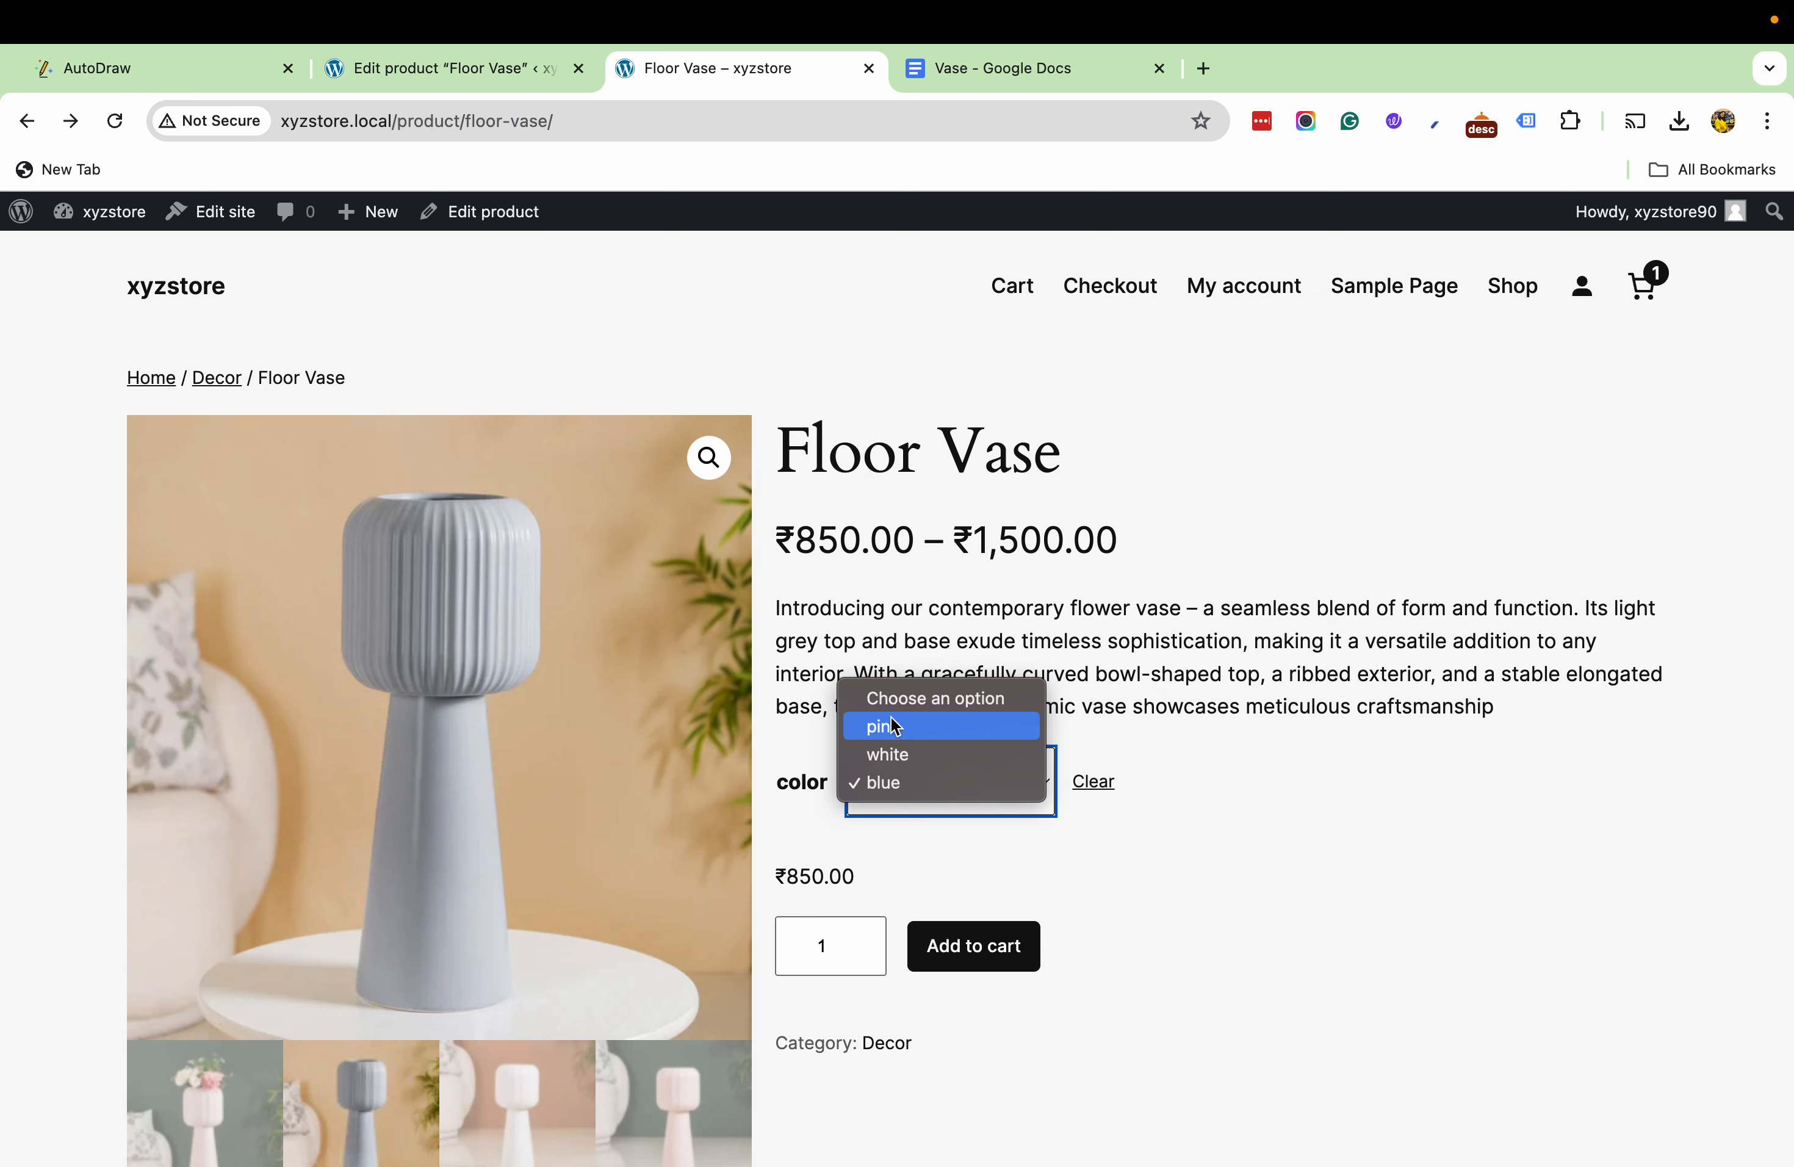
# - Go back to the Floor Vase edit page and look over its description, product data and images
pyautogui.click(376, 68)
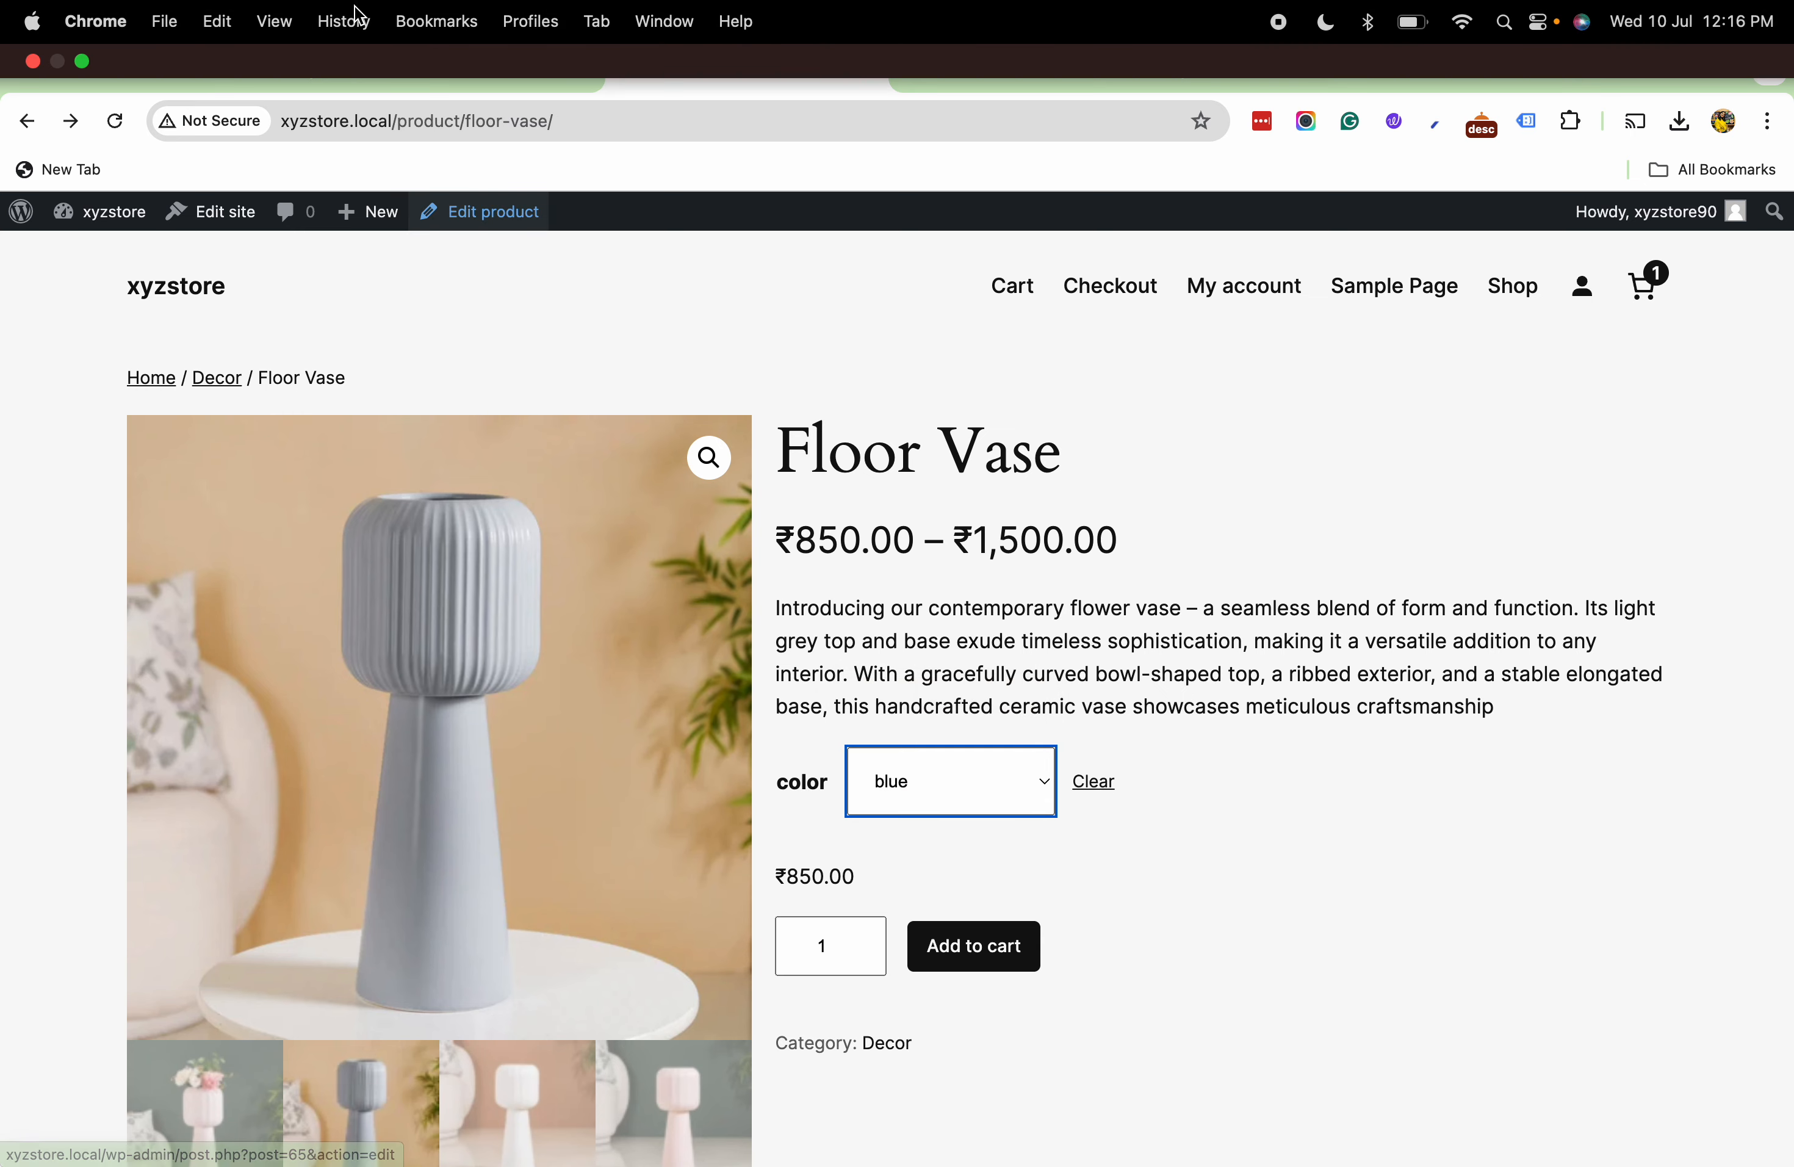
pyautogui.click(379, 64)
pyautogui.scroll(-5, 453, 1045)
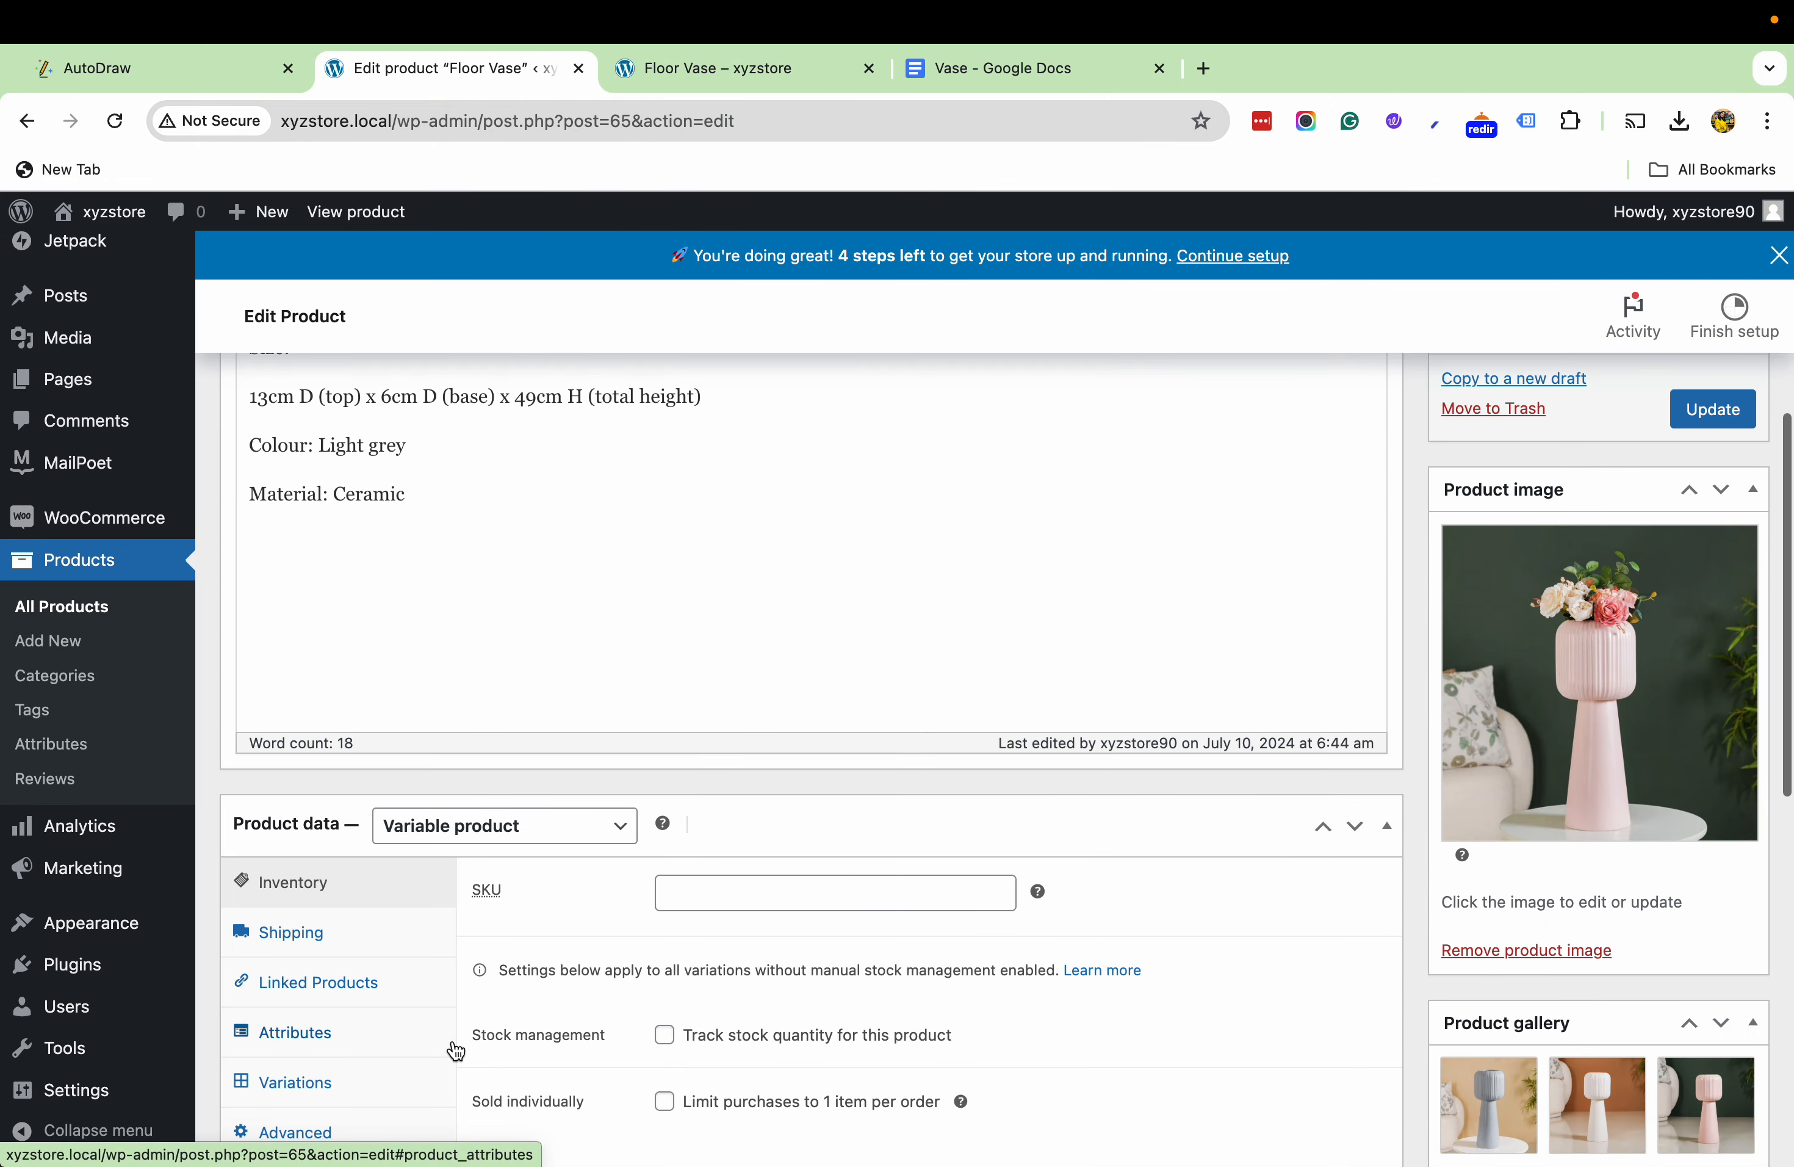
pyautogui.moveTo(1298, 15)
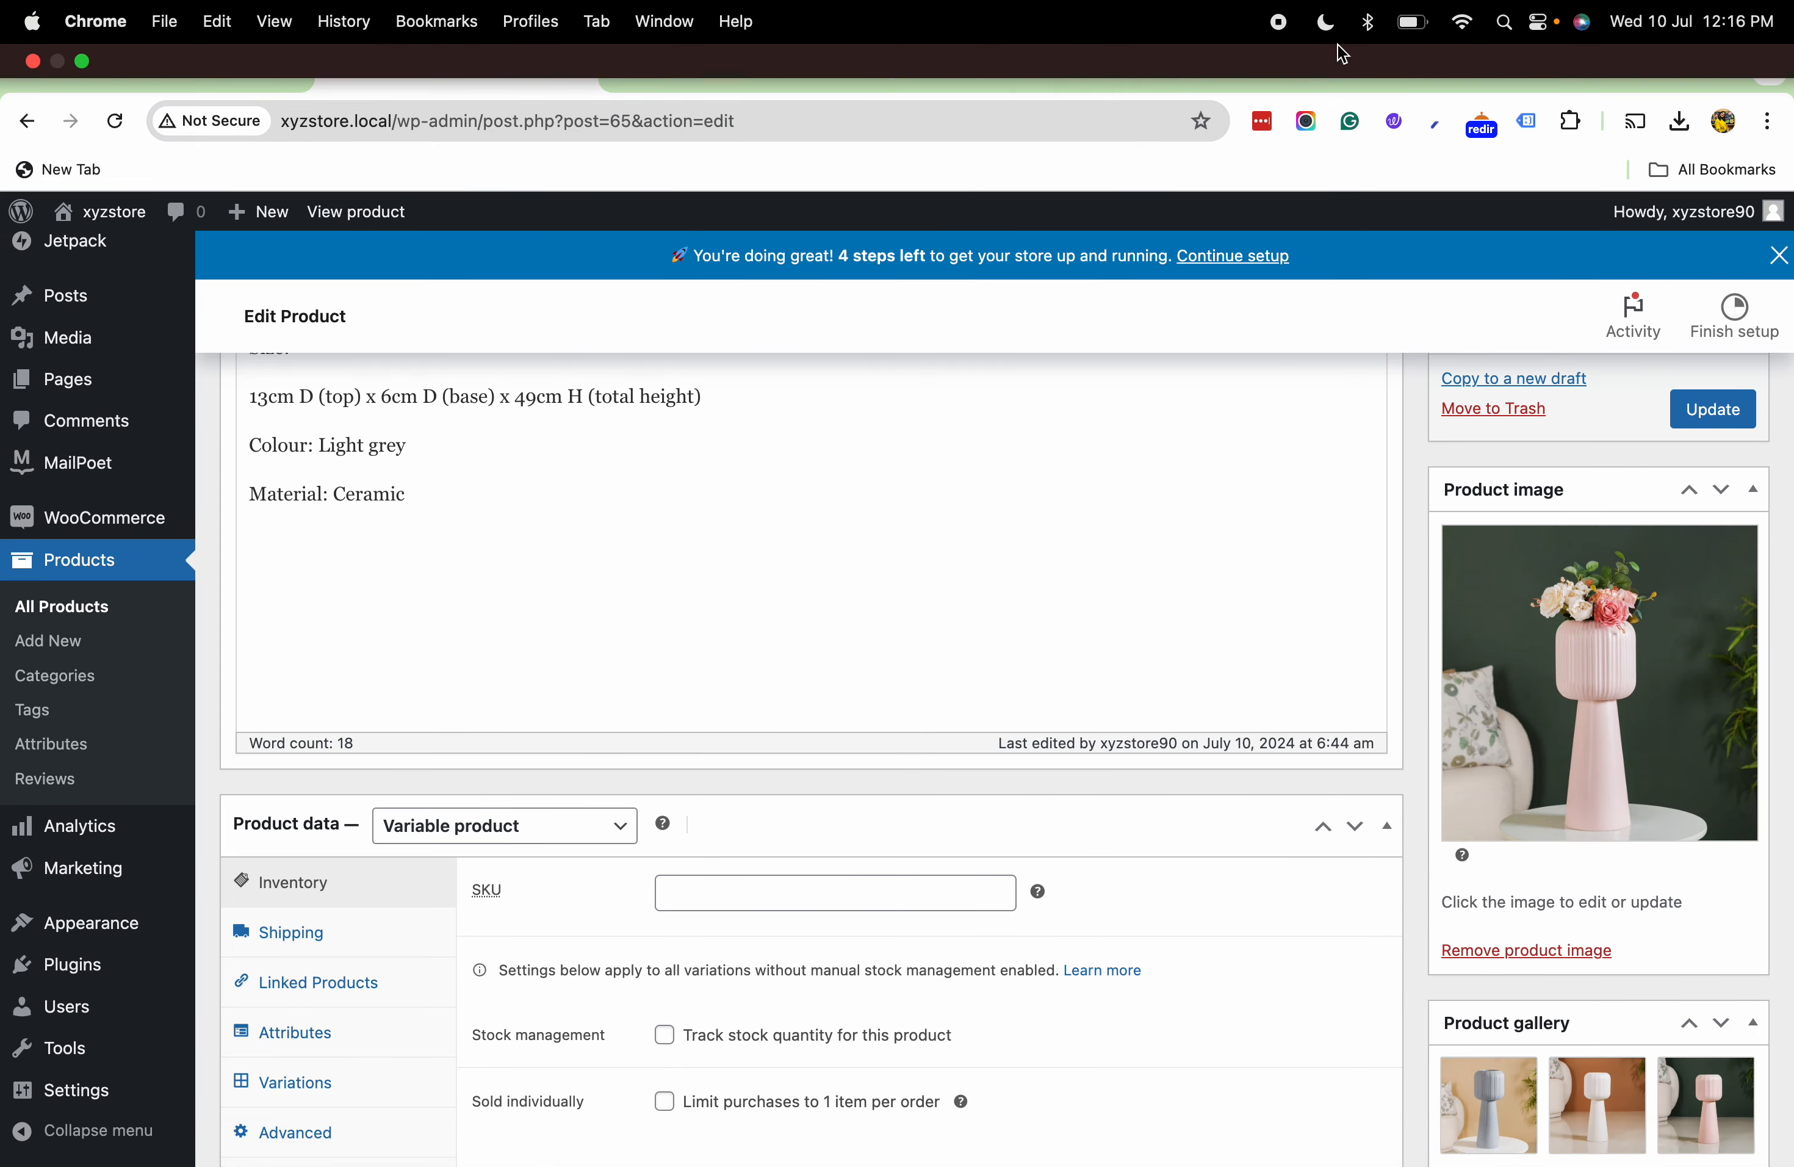